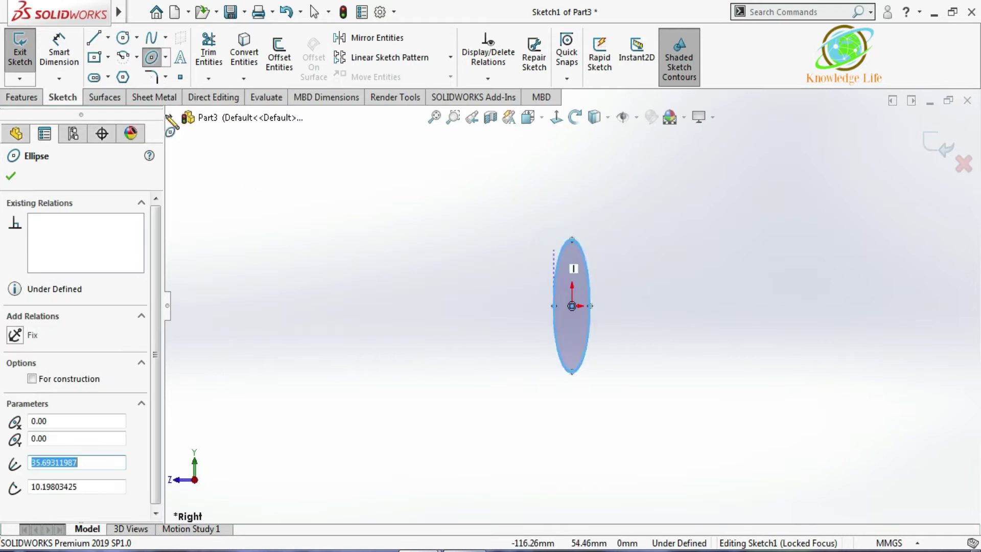
- Dimension the ellipse's height between its upper and lower axis points to 100 mm
{"action": "key", "text": "d"}
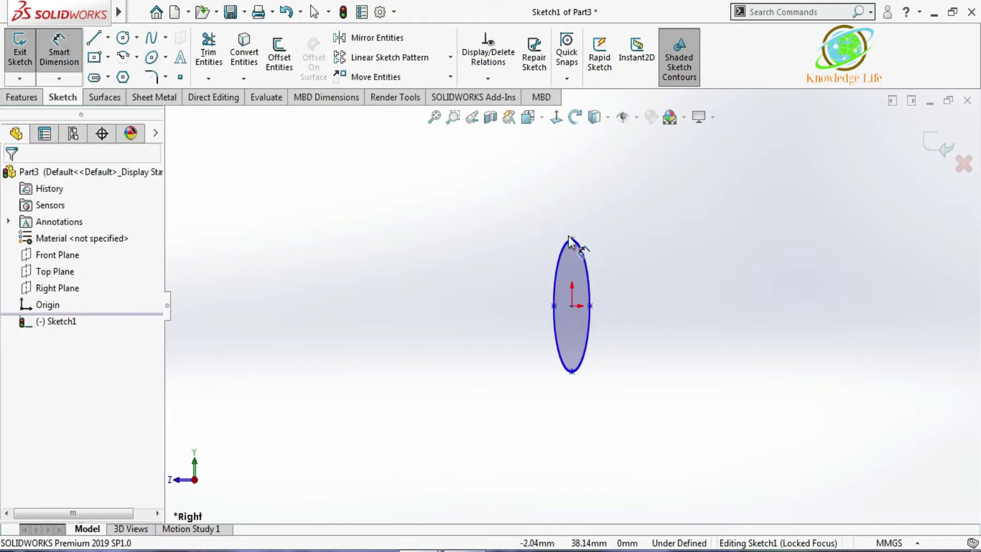
{"action": "left_click", "coordinate": [573, 239]}
{"action": "left_click", "coordinate": [572, 371]}
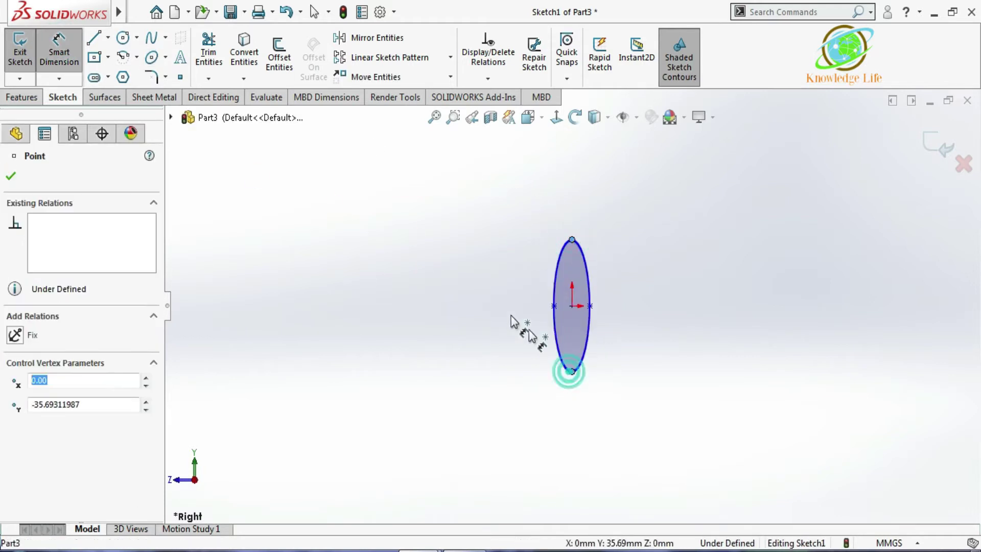
{"action": "left_click", "coordinate": [488, 301]}
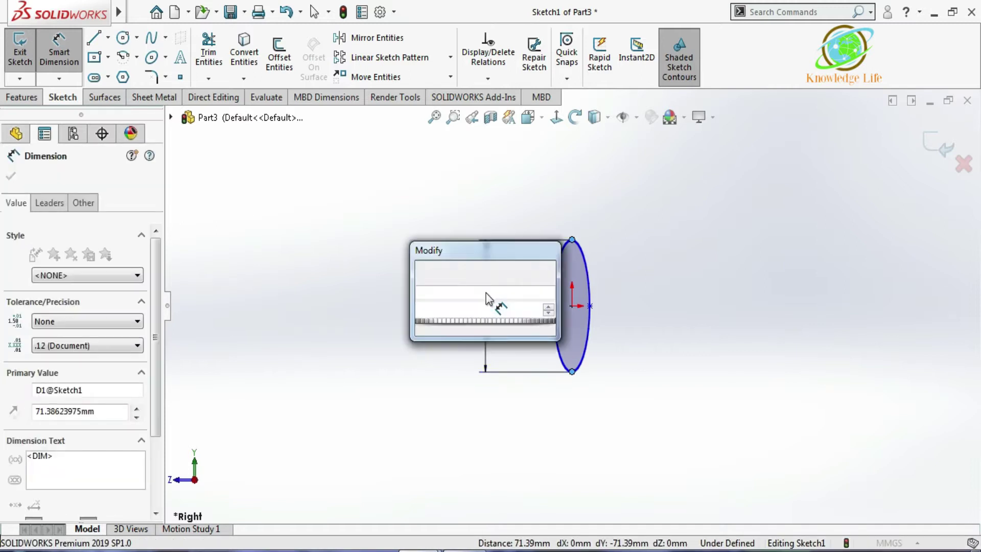
{"action": "type", "text": "100"}
{"action": "key", "text": "Return"}
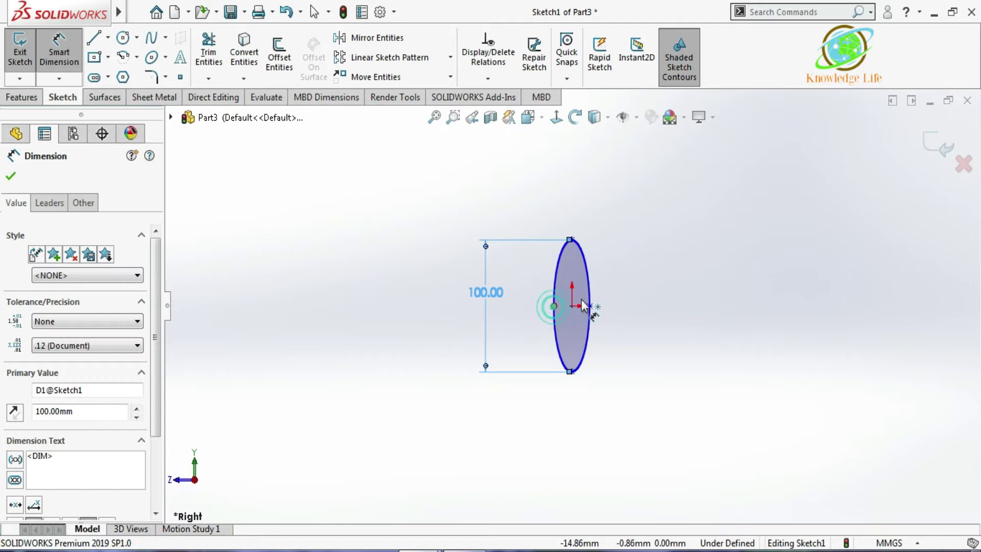
- Dimension the ellipse's width between its two side axis points to 50 mm
{"action": "left_click", "coordinate": [554, 306]}
{"action": "left_click", "coordinate": [590, 306]}
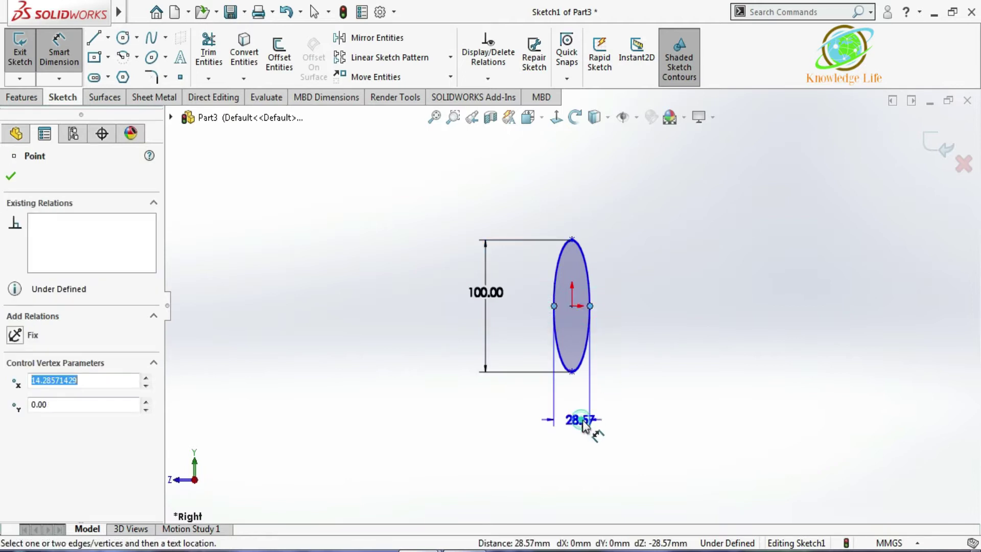
{"action": "left_click", "coordinate": [582, 427]}
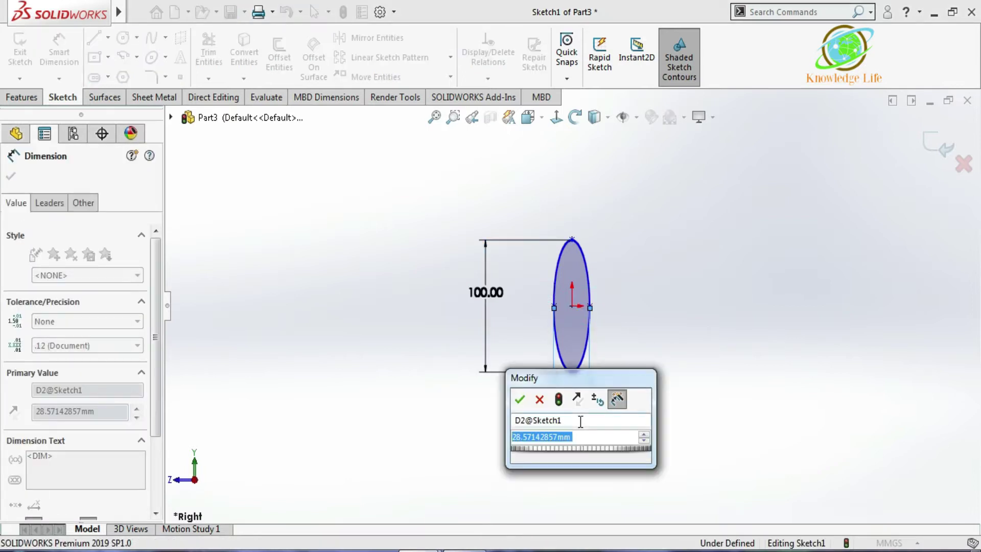
{"action": "type", "text": "50"}
{"action": "key", "text": "Return"}
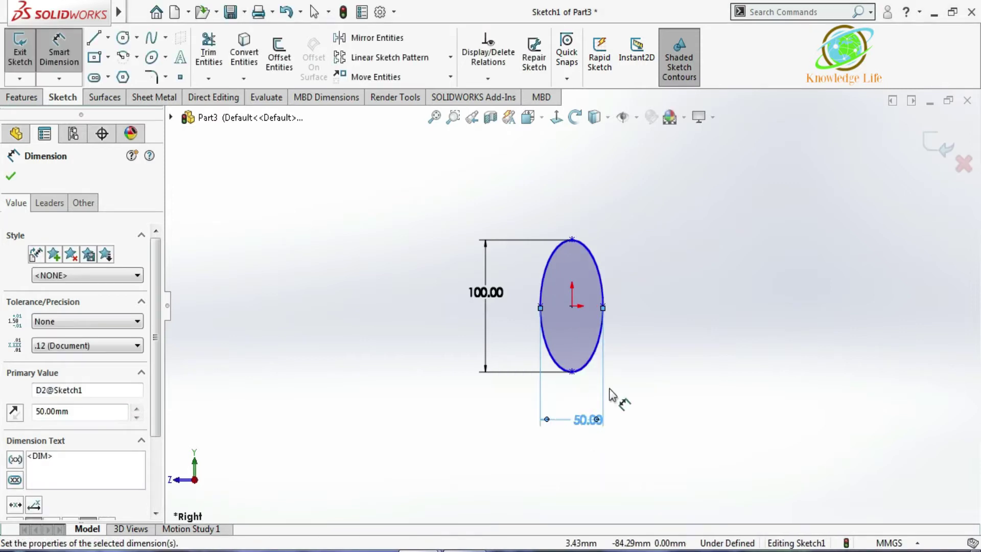
{"action": "key", "text": "Escape"}
{"action": "key", "text": "Escape"}
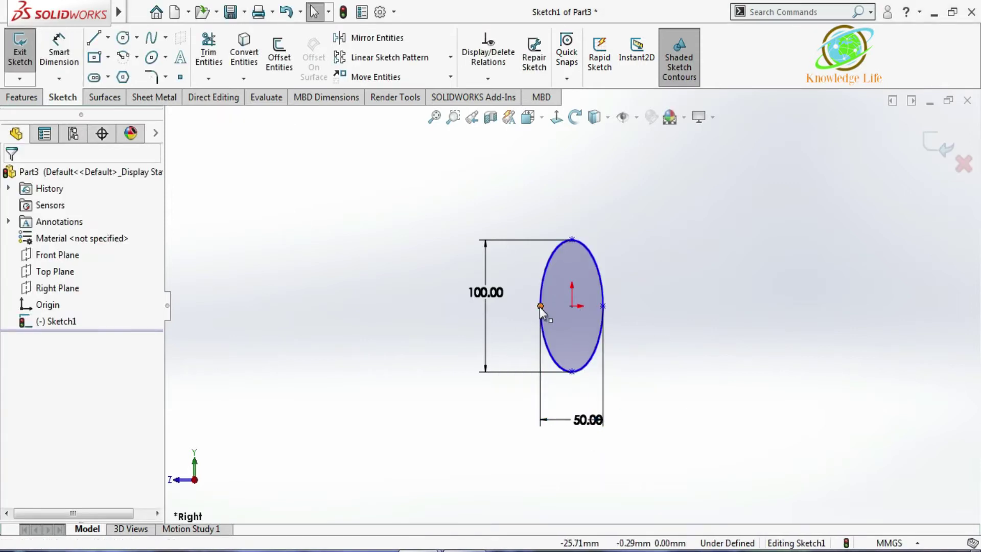
- Add a Horizontal relation between the ellipse's left axis point and its centre, and exit the sketch
{"action": "left_click", "coordinate": [541, 306]}
{"action": "left_click", "coordinate": [572, 305], "text": "ctrl"}
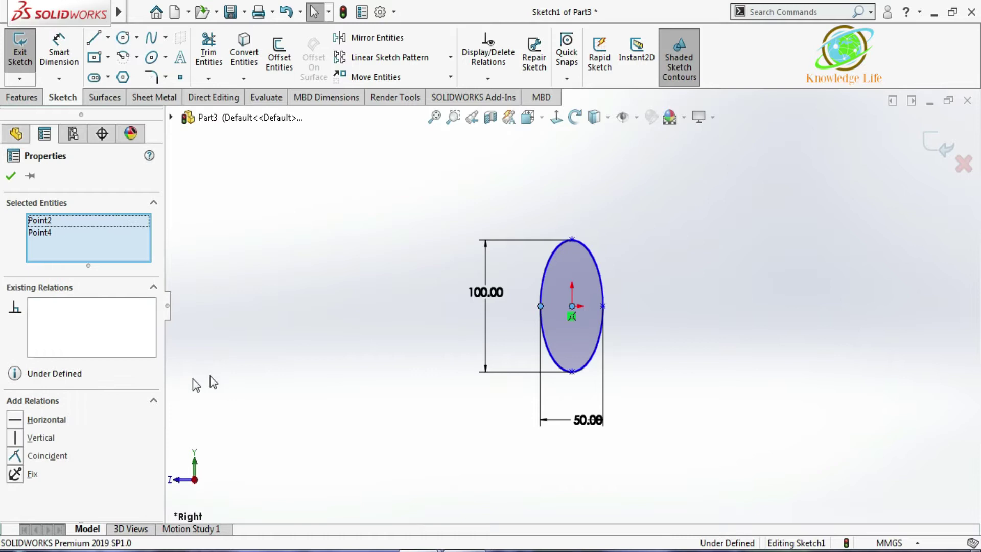
{"action": "left_click", "coordinate": [17, 420]}
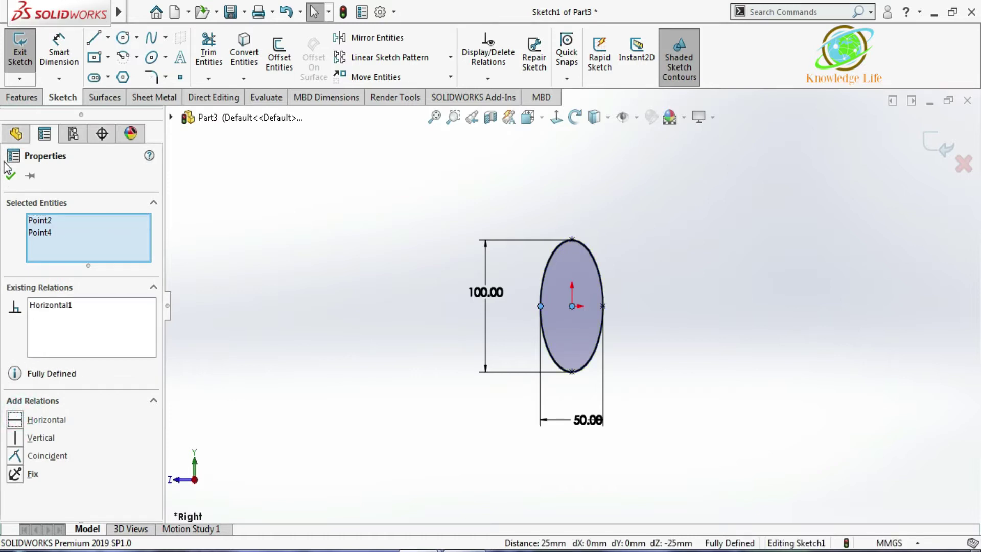
{"action": "left_click", "coordinate": [10, 176]}
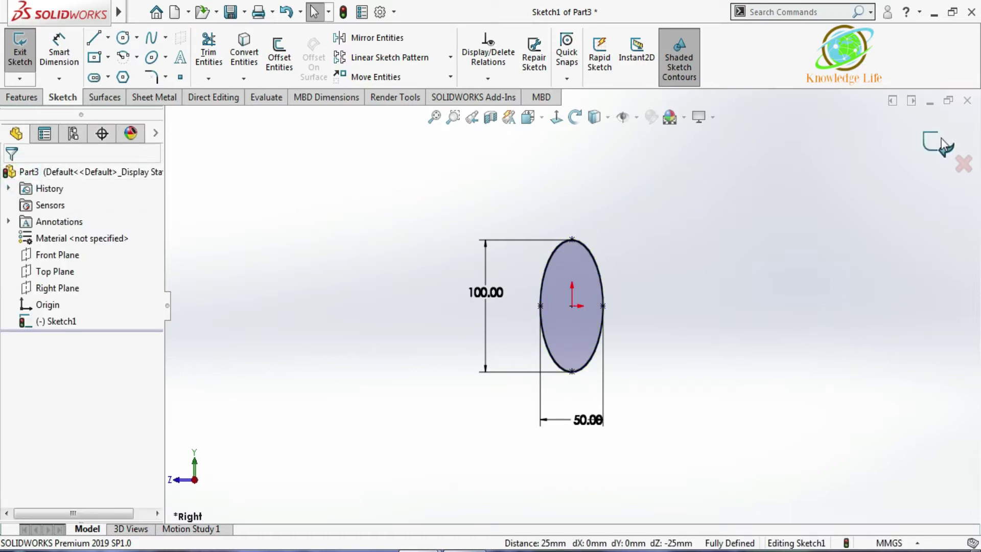
{"action": "mouse_move", "coordinate": [684, 255]}
{"action": "middle_mouse_down"}
{"action": "mouse_move", "coordinate": [701, 230]}
{"action": "mouse_move", "coordinate": [889, 174]}
{"action": "middle_mouse_up"}
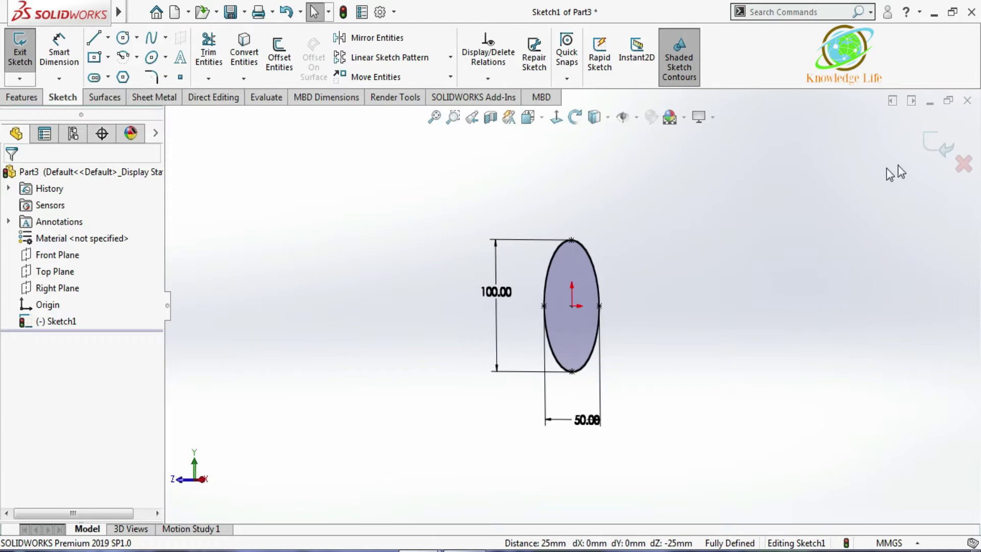
{"action": "left_click", "coordinate": [946, 148]}
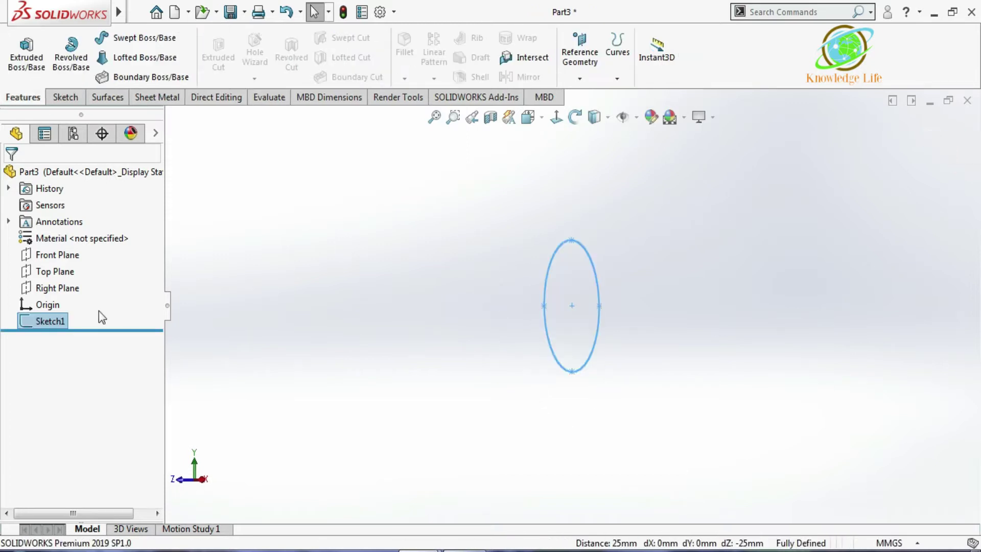
- On the Front Plane, sketch a nearly horizontal line about 253 mm long from the origin toward +X
{"action": "left_click", "coordinate": [61, 255]}
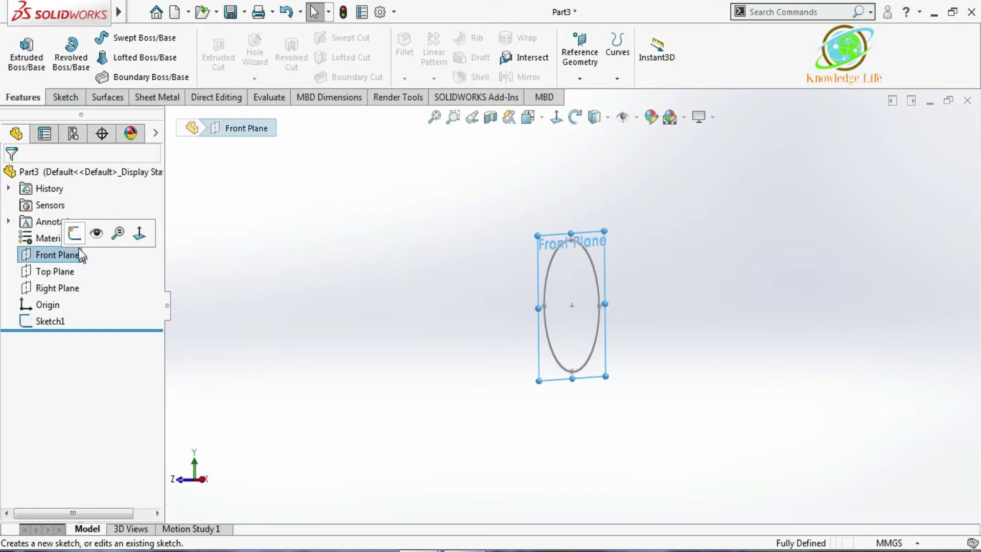
{"action": "left_click", "coordinate": [73, 234]}
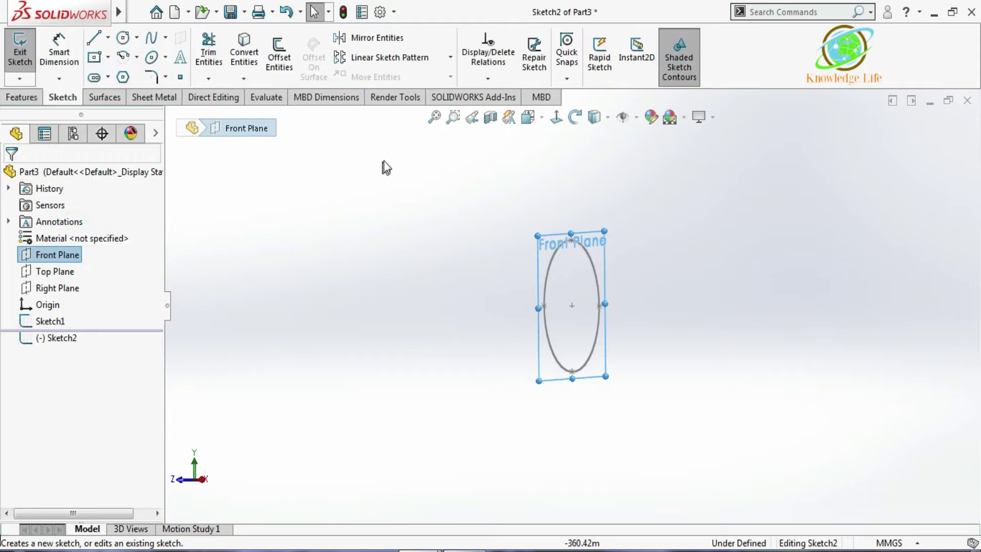
{"action": "left_click", "coordinate": [556, 118]}
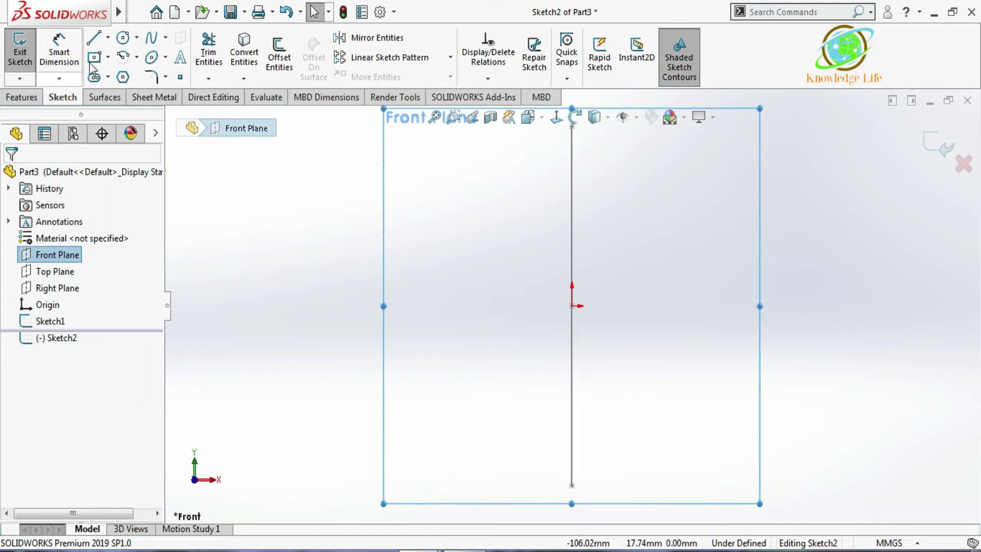
{"action": "left_click", "coordinate": [94, 39]}
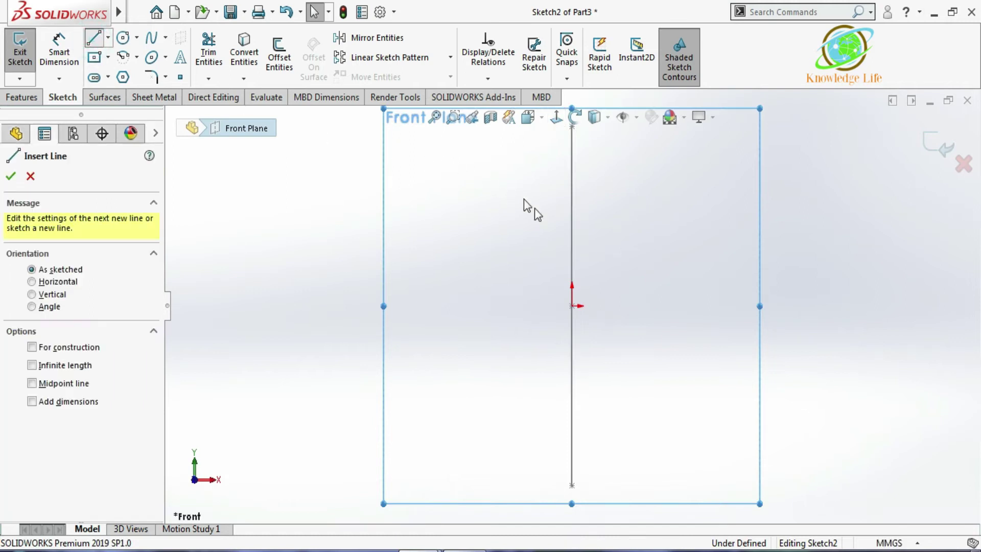
{"action": "left_click", "coordinate": [572, 306]}
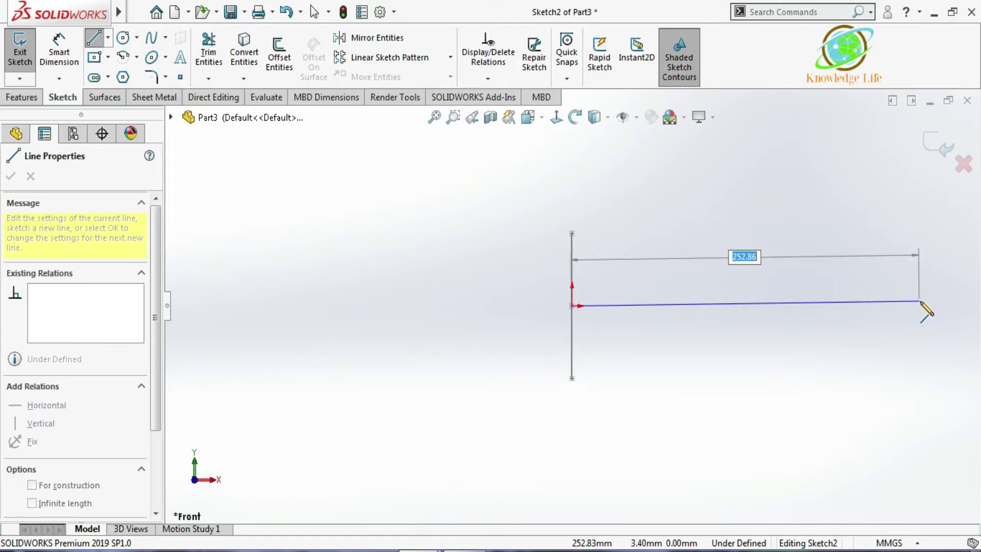
{"action": "left_click", "coordinate": [920, 300]}
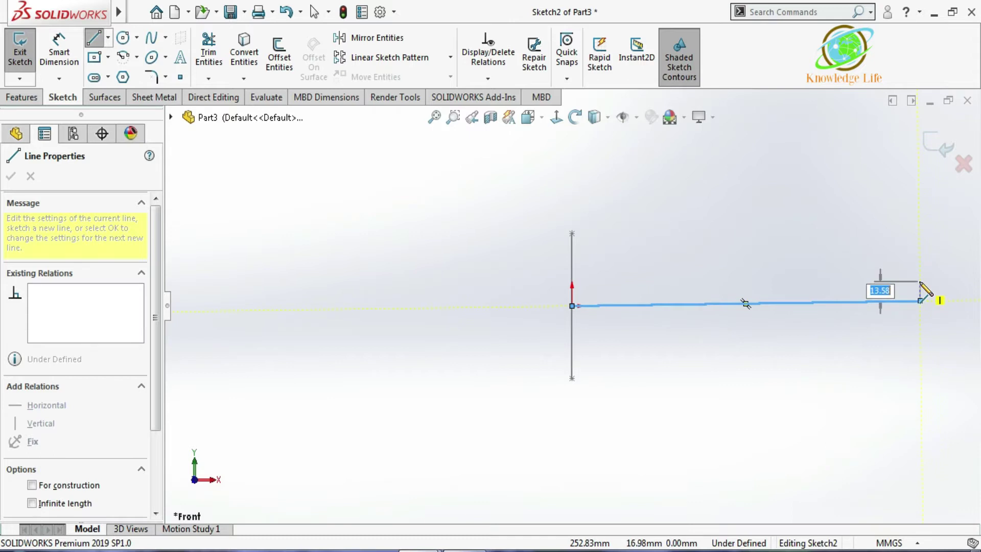
{"action": "key", "text": "Escape"}
- Add a Horizontal relation to the line and exit the sketch
{"action": "left_click", "coordinate": [845, 302]}
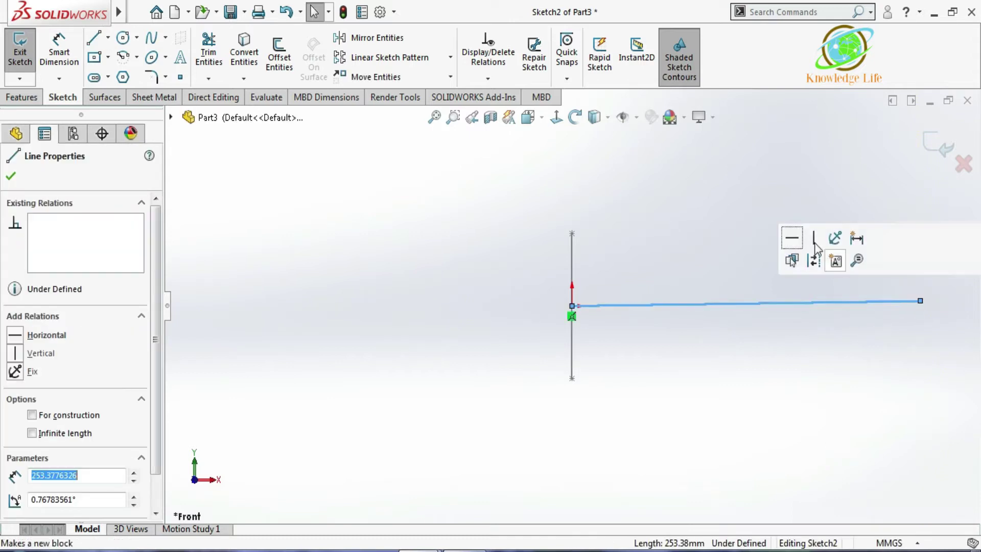
{"action": "left_click", "coordinate": [797, 238]}
{"action": "left_click", "coordinate": [708, 238]}
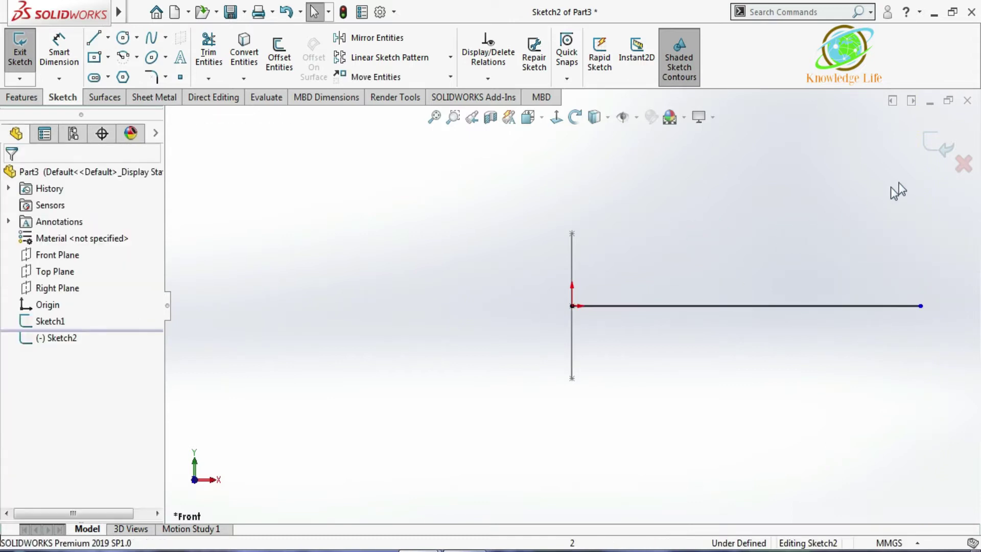
{"action": "left_click", "coordinate": [934, 152]}
- Start a Swept Boss/Base using the ellipse sketch as the profile and the line sketch as the path
{"action": "mouse_move", "coordinate": [745, 225]}
{"action": "middle_mouse_down"}
{"action": "mouse_move", "coordinate": [674, 184]}
{"action": "mouse_move", "coordinate": [692, 149]}
{"action": "mouse_move", "coordinate": [751, 186]}
{"action": "mouse_move", "coordinate": [721, 334]}
{"action": "middle_mouse_up"}
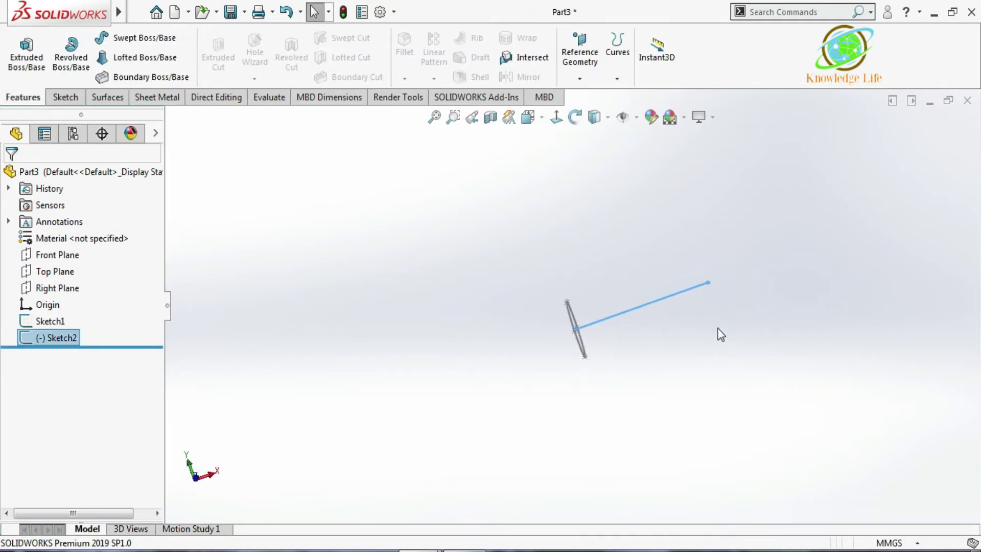
{"action": "scroll", "coordinate": [721, 326], "scroll_direction": "down", "scroll_amount": 3}
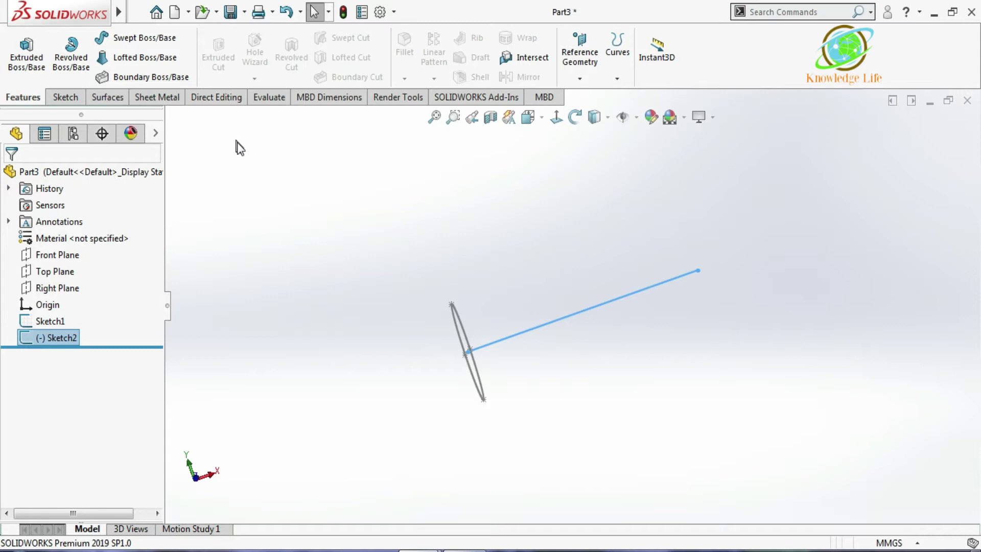
{"action": "left_click", "coordinate": [248, 151]}
{"action": "left_click", "coordinate": [164, 45]}
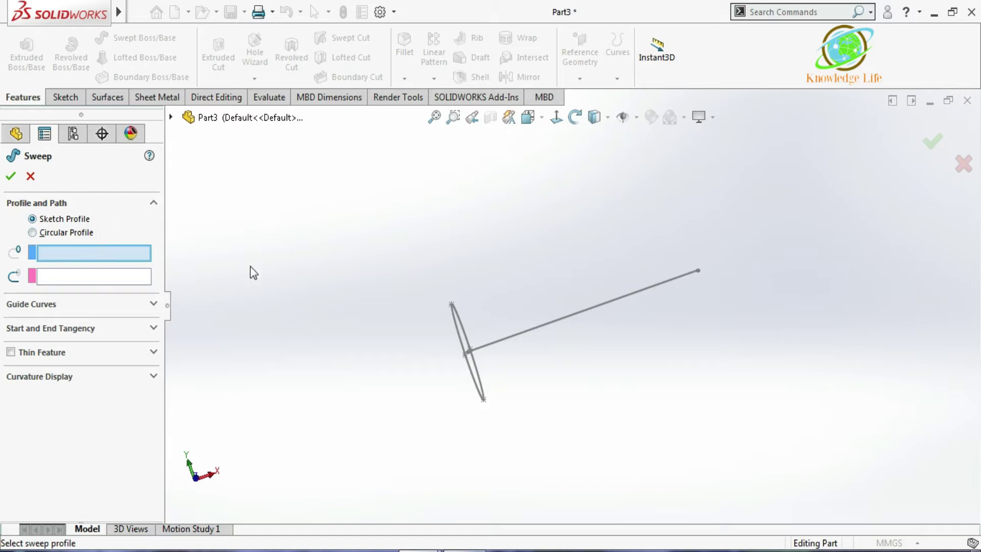
{"action": "middle_click_drag", "start_coordinate": [496, 309], "coordinate": [460, 296]}
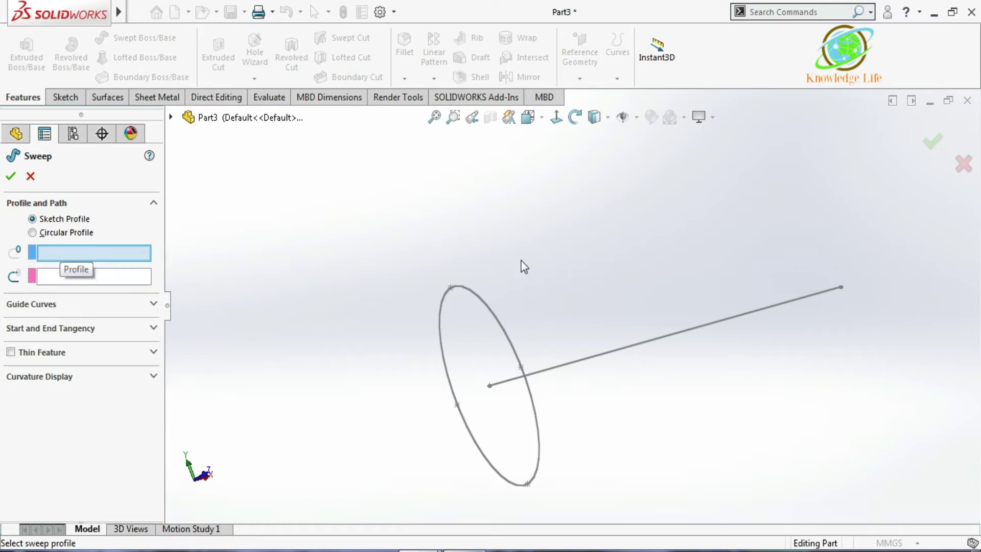
{"action": "left_click", "coordinate": [461, 290]}
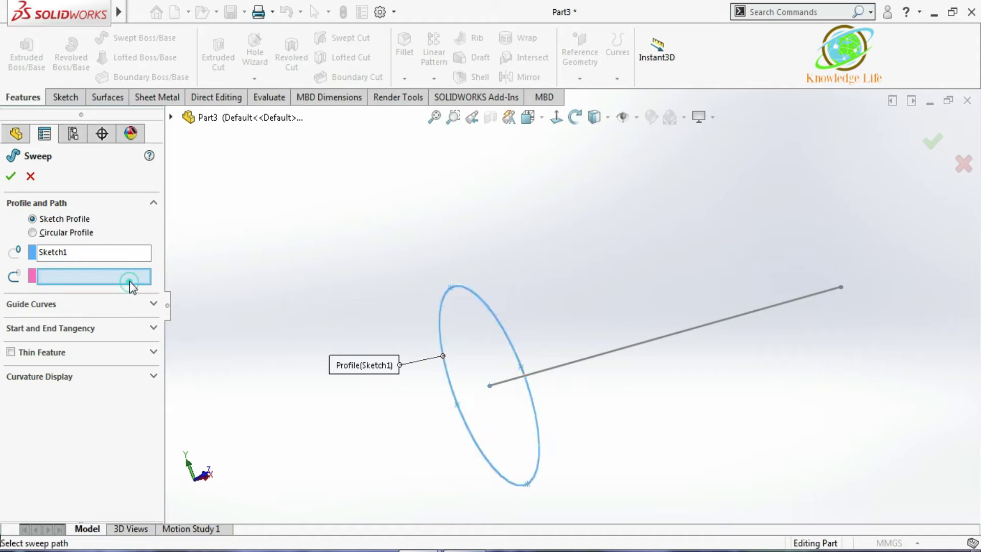
{"action": "left_click", "coordinate": [657, 338]}
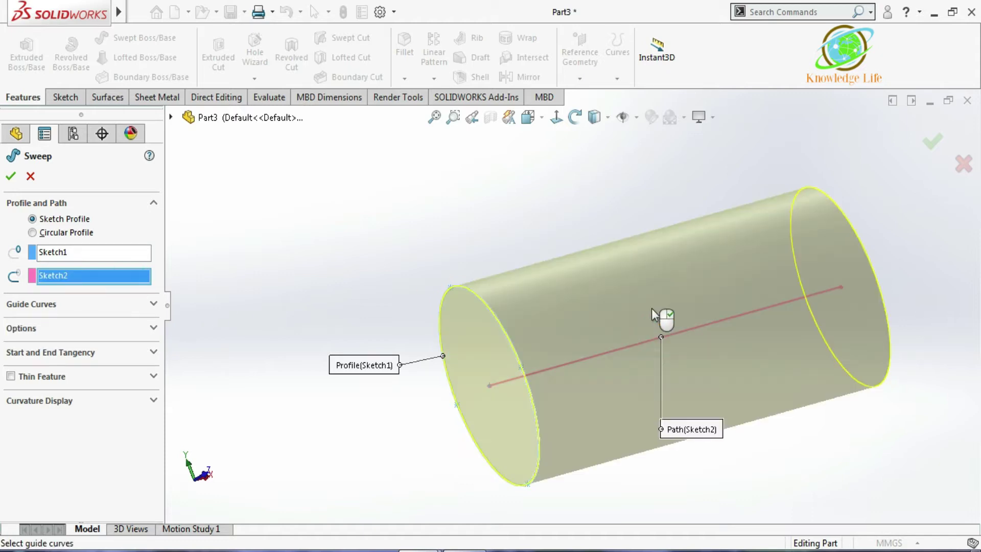
{"action": "scroll", "coordinate": [695, 321], "scroll_direction": "up", "scroll_amount": 3}
{"action": "middle_click_drag", "start_coordinate": [682, 163], "coordinate": [751, 289]}
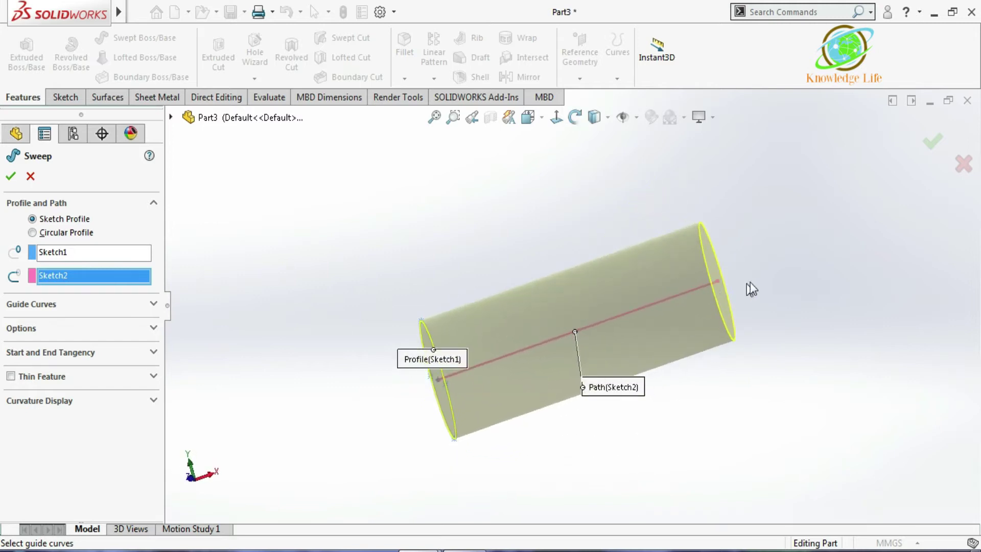
{"action": "middle_click_drag", "start_coordinate": [766, 321], "coordinate": [752, 341]}
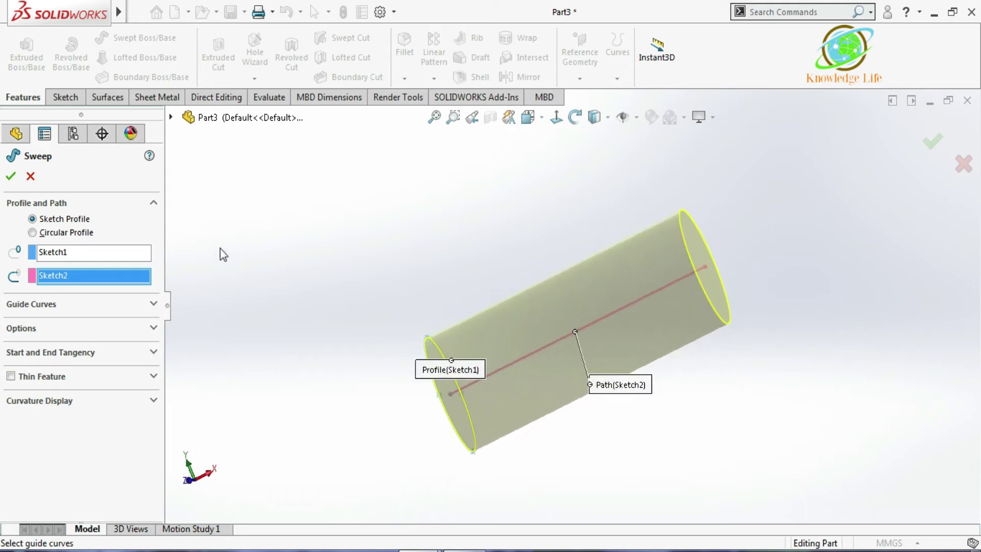
- Remove the line from the sweep's path and the ellipse from its profile
{"action": "right_click", "coordinate": [91, 274]}
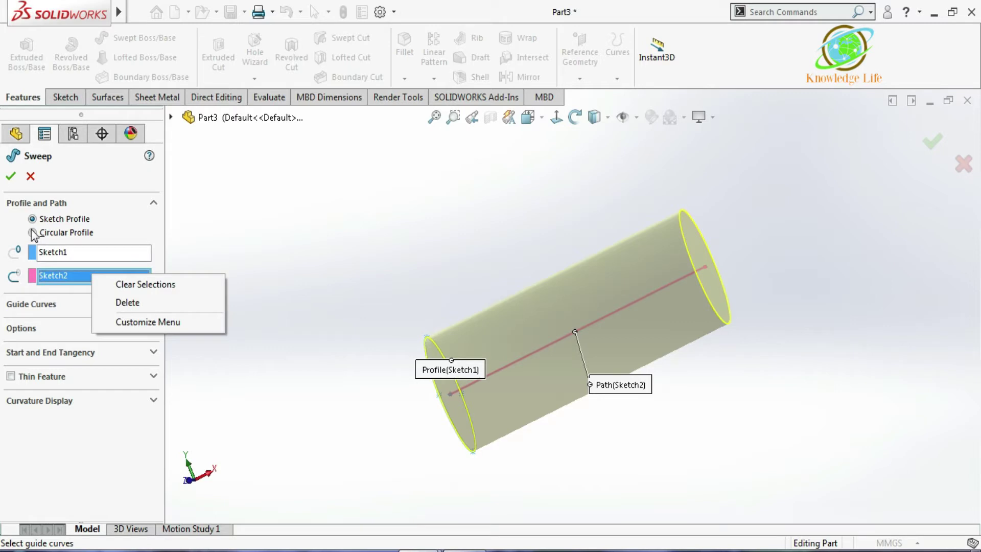
{"action": "left_click", "coordinate": [134, 303]}
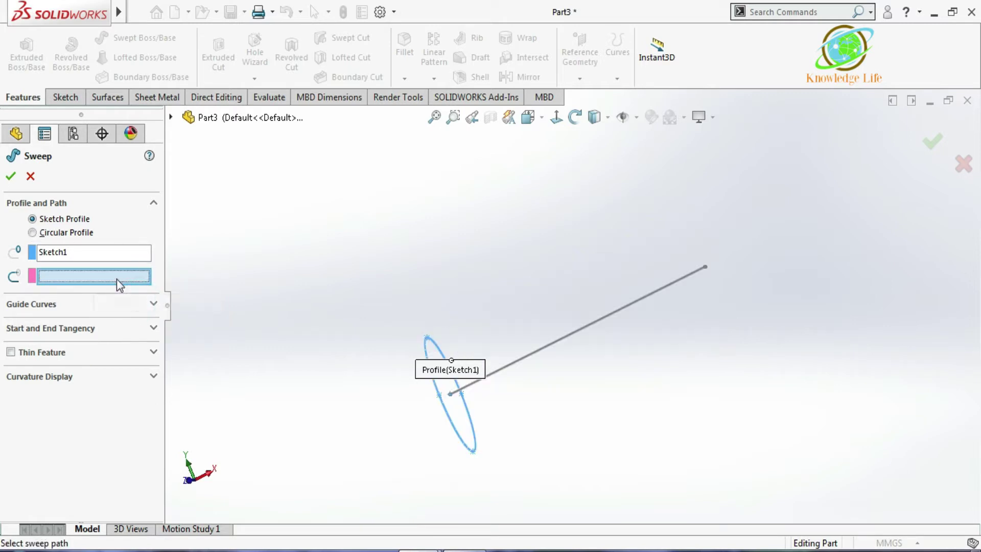
{"action": "right_click", "coordinate": [102, 255]}
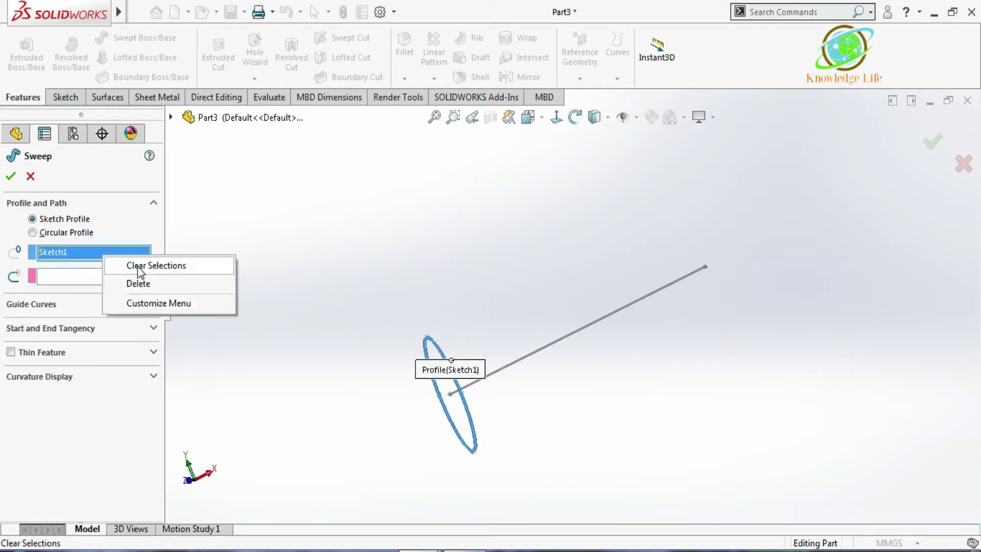
{"action": "left_click", "coordinate": [133, 279]}
{"action": "left_click", "coordinate": [222, 225]}
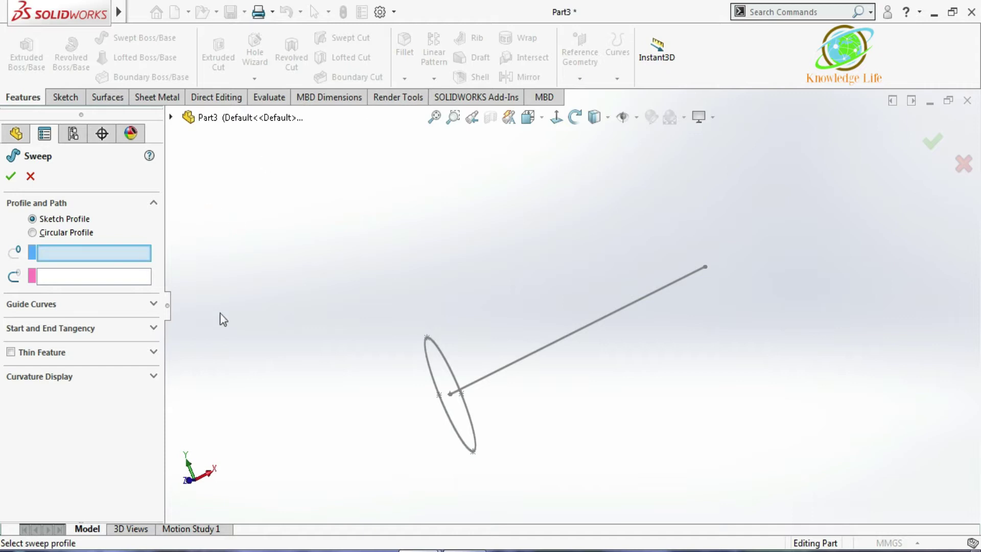
- Switch the sweep to a circular profile with a 70 mm diameter, using the straight line sketch as its path
{"action": "left_click", "coordinate": [32, 233]}
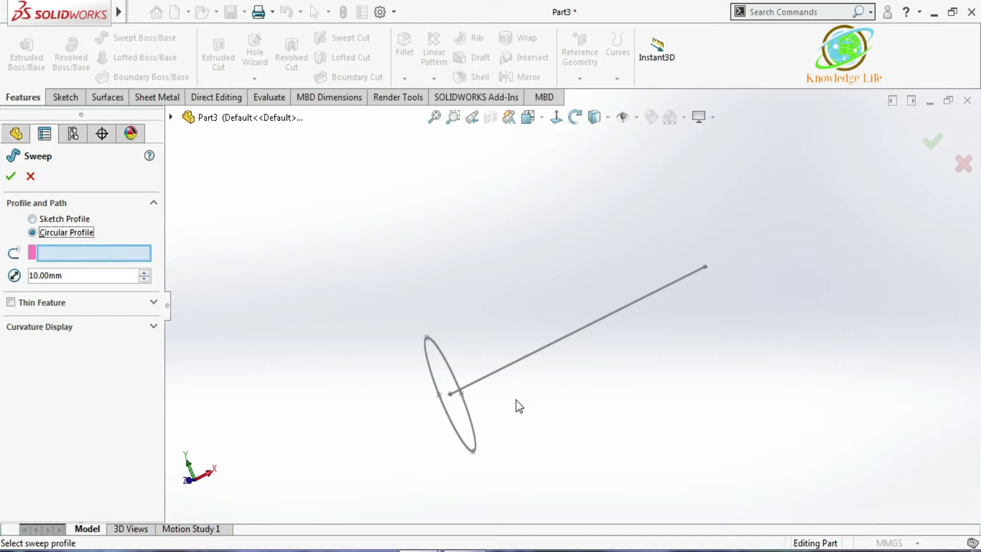
{"action": "middle_click_drag", "start_coordinate": [525, 392], "coordinate": [394, 323]}
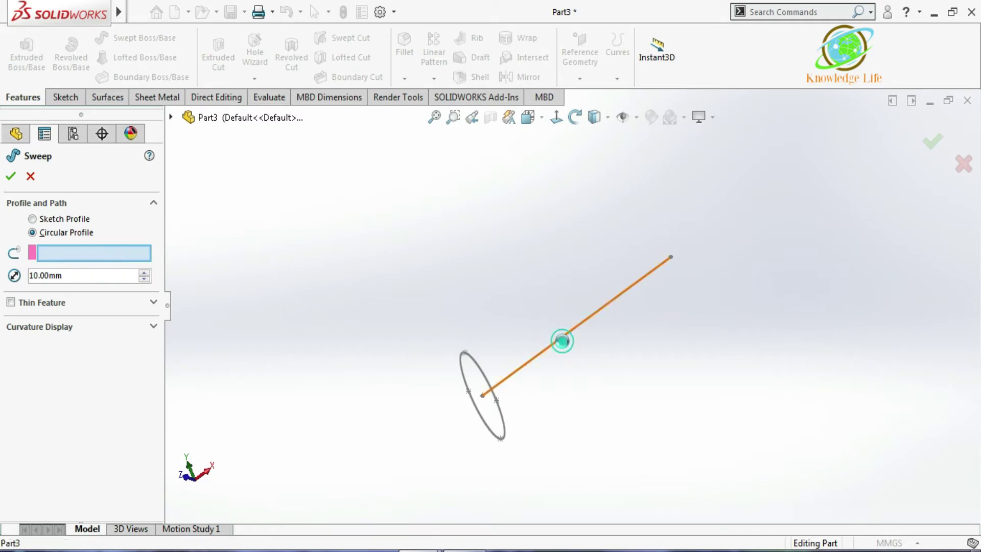
{"action": "left_click", "coordinate": [560, 341]}
{"action": "middle_click_drag", "start_coordinate": [584, 291], "coordinate": [501, 280]}
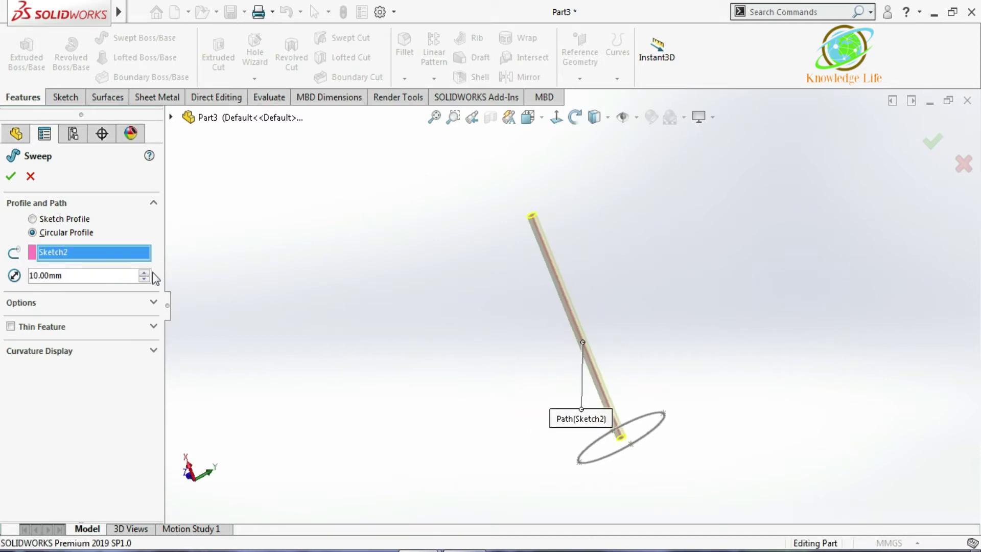
{"action": "left_click", "coordinate": [144, 273]}
{"action": "middle_click_drag", "start_coordinate": [502, 324], "coordinate": [753, 346]}
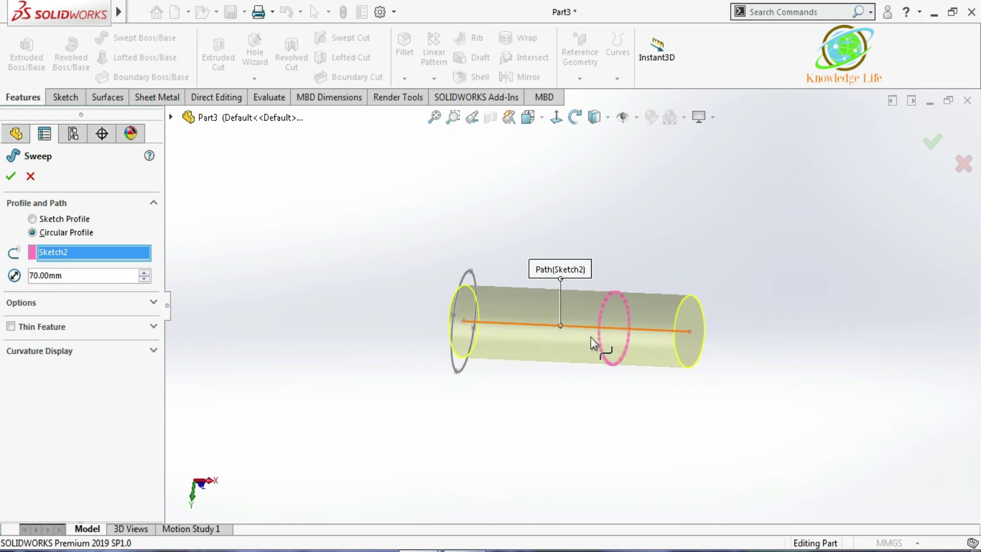
{"action": "middle_click_drag", "start_coordinate": [618, 379], "coordinate": [603, 347]}
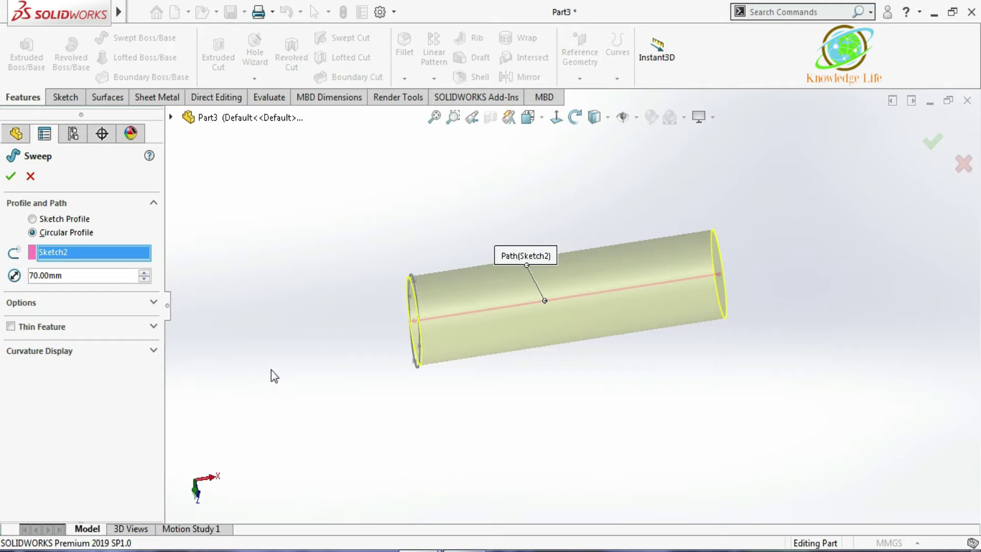
- Preview the sweep as a one-direction thin feature with 1 mm thickness, turn the thin feature off and cancel the sweep
{"action": "left_click", "coordinate": [11, 326]}
{"action": "middle_click_drag", "start_coordinate": [489, 323], "coordinate": [570, 278]}
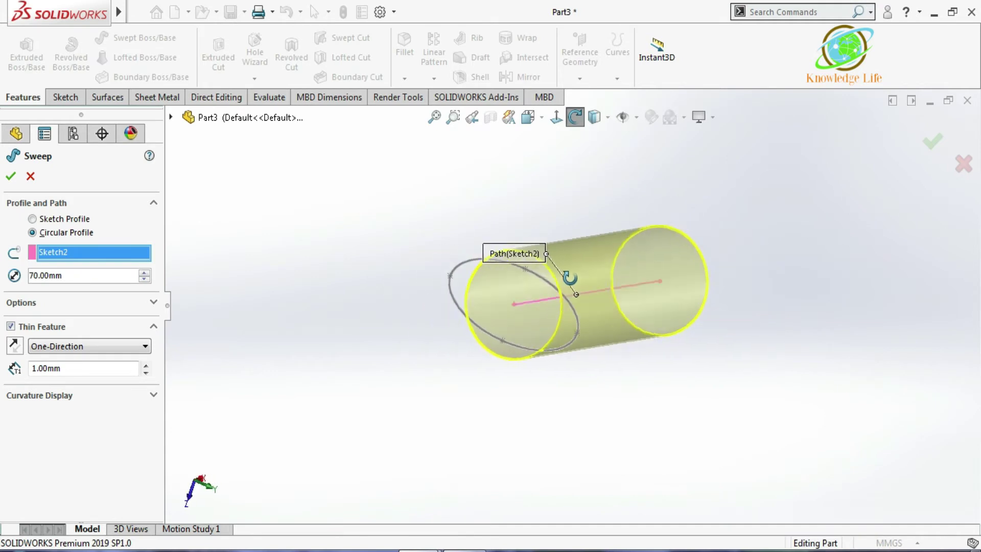
{"action": "scroll", "coordinate": [566, 271], "scroll_direction": "down", "scroll_amount": 2}
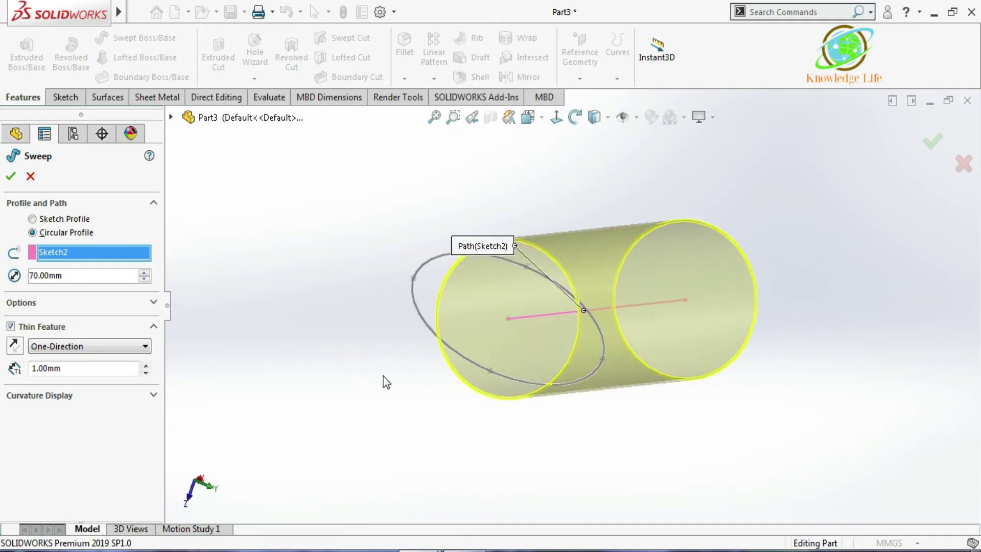
{"action": "mouse_move", "coordinate": [682, 429]}
{"action": "middle_mouse_down"}
{"action": "mouse_move", "coordinate": [619, 406]}
{"action": "mouse_move", "coordinate": [639, 388]}
{"action": "mouse_move", "coordinate": [649, 416]}
{"action": "mouse_move", "coordinate": [631, 423]}
{"action": "mouse_move", "coordinate": [634, 432]}
{"action": "middle_mouse_up"}
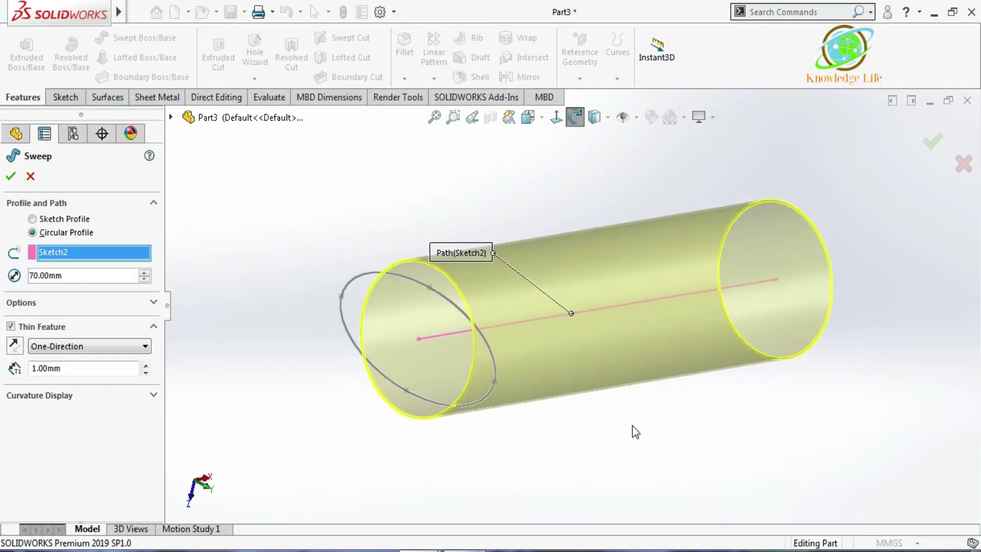
{"action": "key", "text": "z"}
{"action": "left_click", "coordinate": [11, 326]}
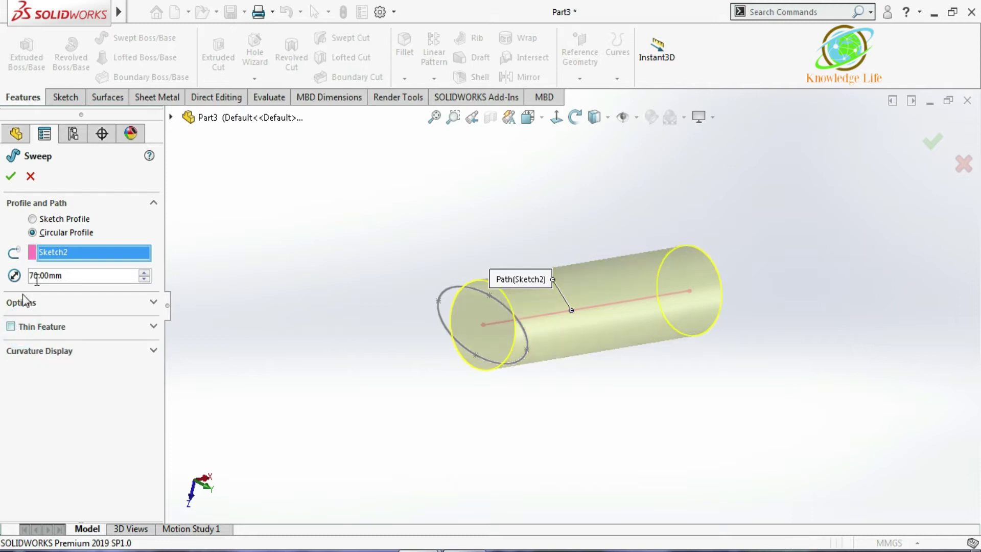
{"action": "left_click", "coordinate": [30, 177]}
- Start a new sketch on the Front Plane and orient the view normal to it
{"action": "mouse_move", "coordinate": [519, 226]}
{"action": "middle_mouse_down"}
{"action": "mouse_move", "coordinate": [465, 281]}
{"action": "mouse_move", "coordinate": [514, 295]}
{"action": "middle_mouse_up"}
{"action": "scroll", "coordinate": [513, 295], "scroll_direction": "down", "scroll_amount": 2}
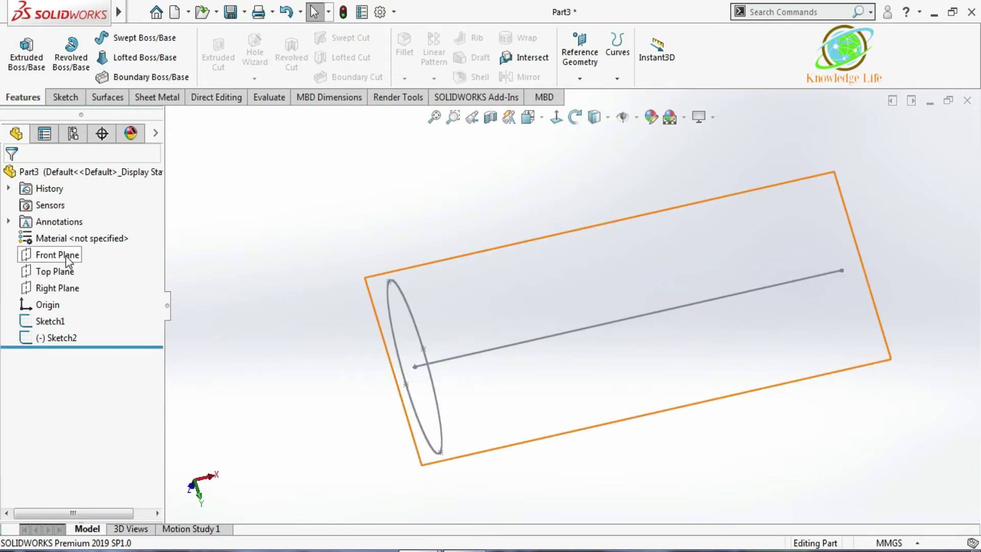
{"action": "left_click", "coordinate": [71, 256]}
{"action": "left_click", "coordinate": [78, 232]}
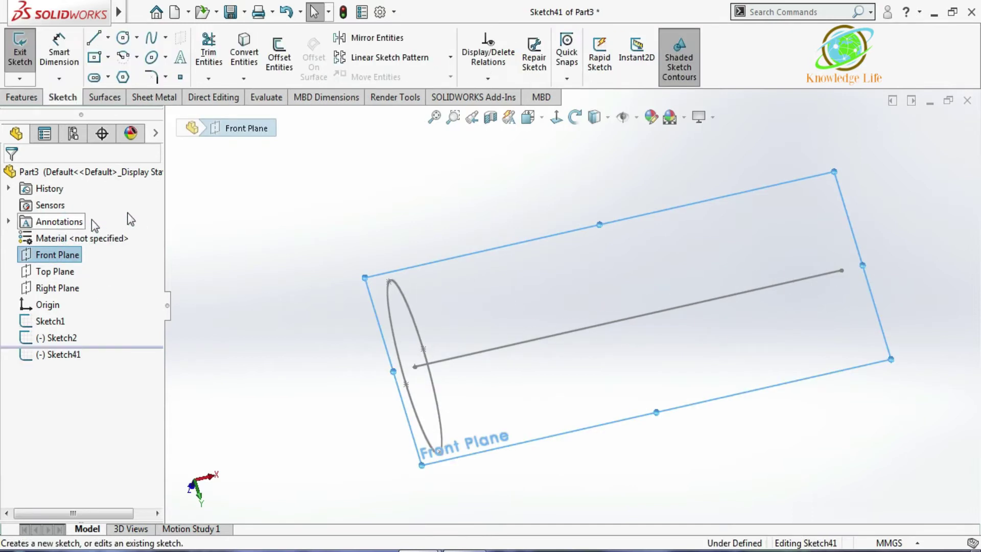
{"action": "left_click", "coordinate": [555, 119]}
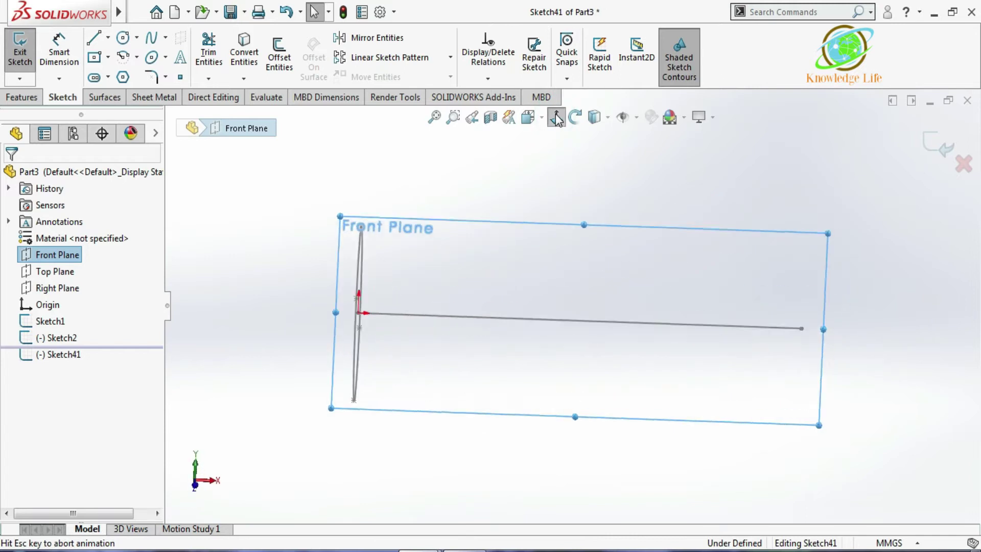
{"action": "left_click", "coordinate": [447, 169]}
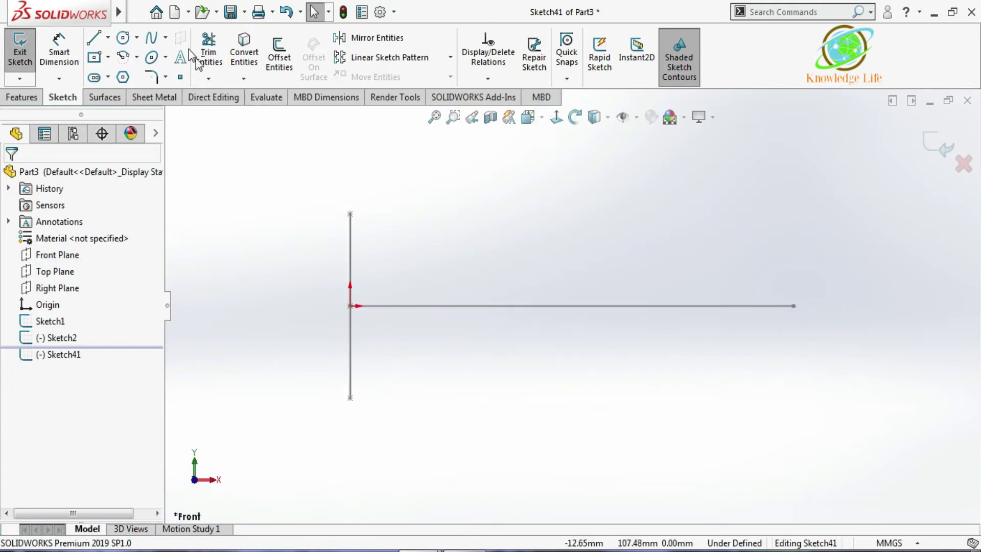
{"action": "left_click", "coordinate": [152, 39]}
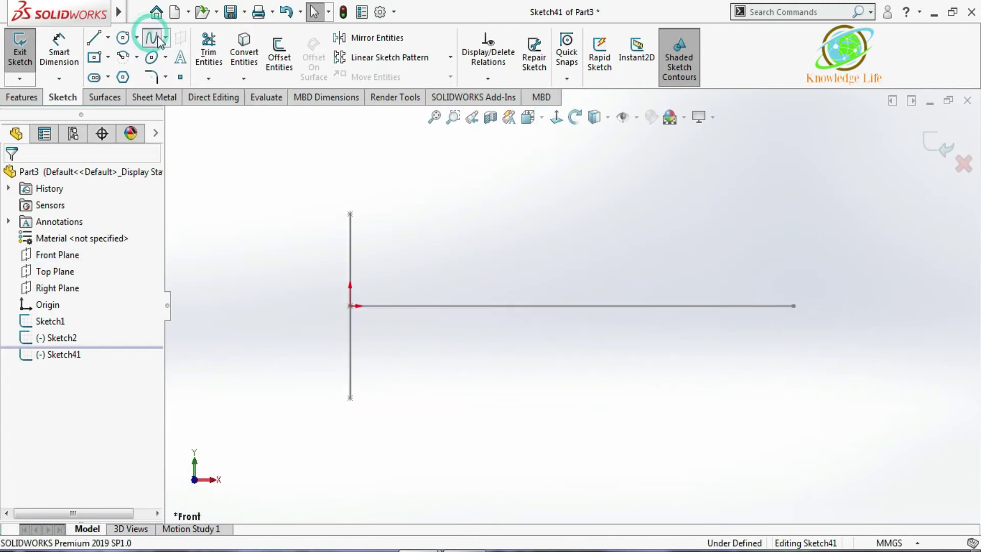
{"action": "left_click", "coordinate": [351, 213]}
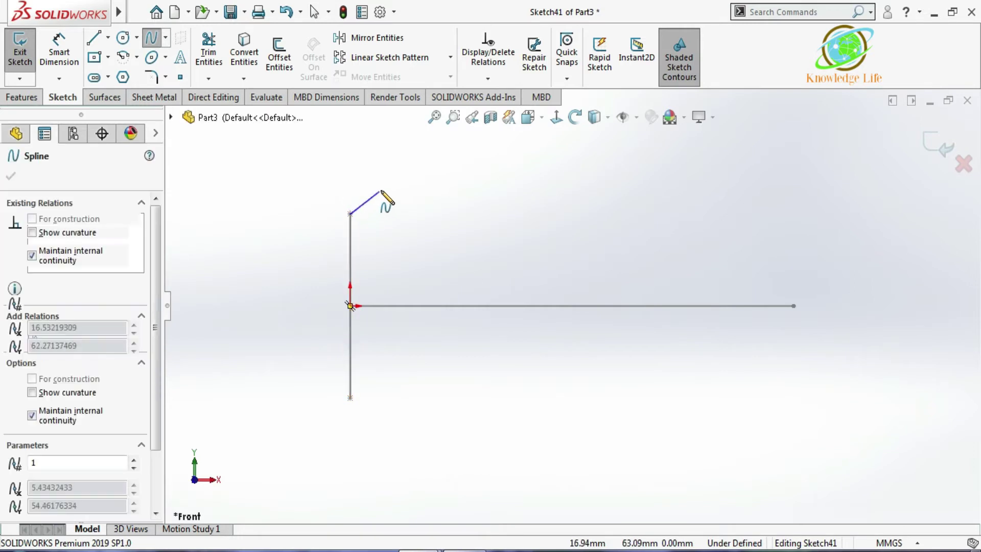
{"action": "double_click", "coordinate": [387, 189]}
{"action": "key", "text": "Escape"}
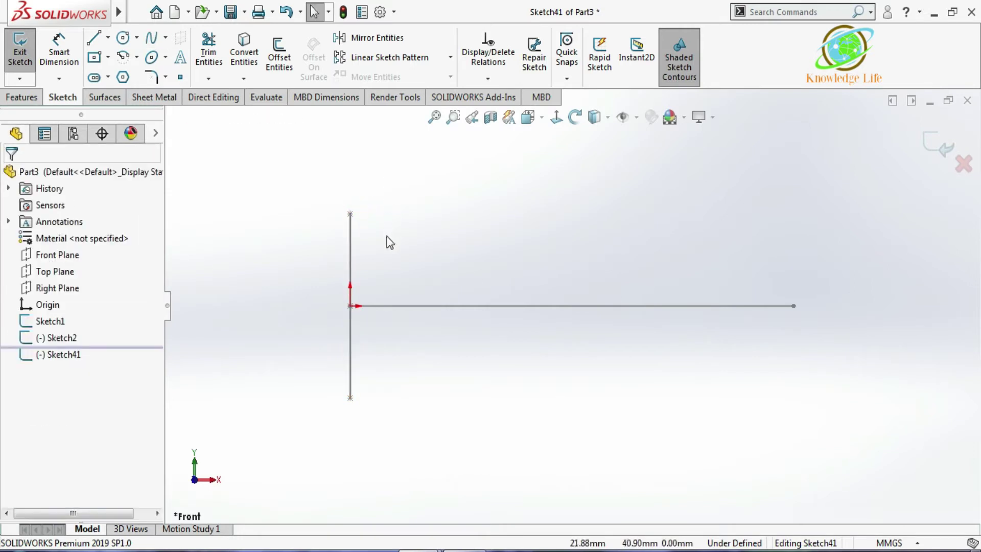
- Convert the edge-on ellipse into the current sketch as a vertical line through the origin
{"action": "left_click", "coordinate": [350, 225]}
{"action": "left_click", "coordinate": [258, 64]}
{"action": "left_click", "coordinate": [351, 230]}
{"action": "left_click", "coordinate": [402, 194]}
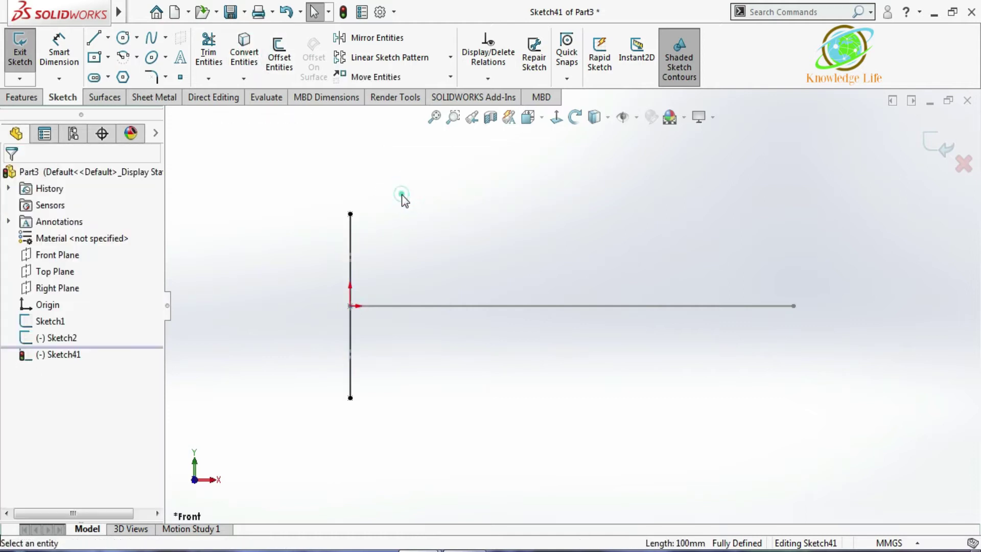
- Sketch a wavy nine-point spline from the vertical line's upper endpoint toward +X, ending level with its start above the path line
{"action": "left_click", "coordinate": [152, 41]}
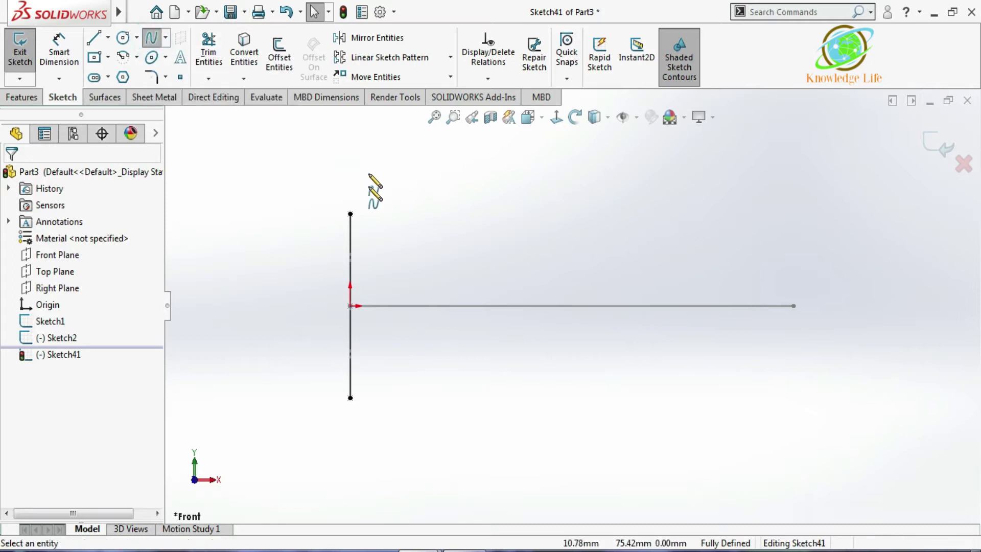
{"action": "left_click", "coordinate": [350, 214]}
{"action": "left_click", "coordinate": [404, 235]}
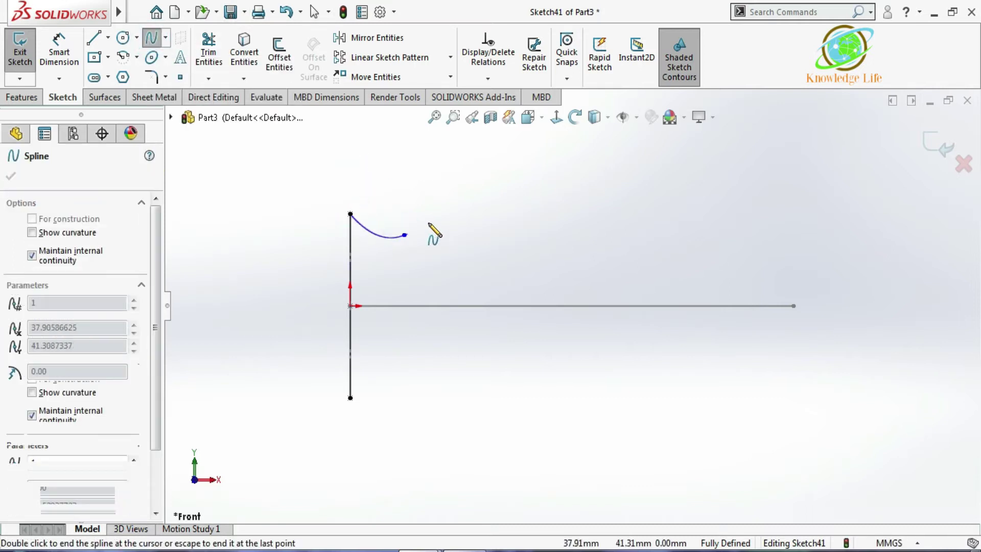
{"action": "left_click", "coordinate": [440, 211]}
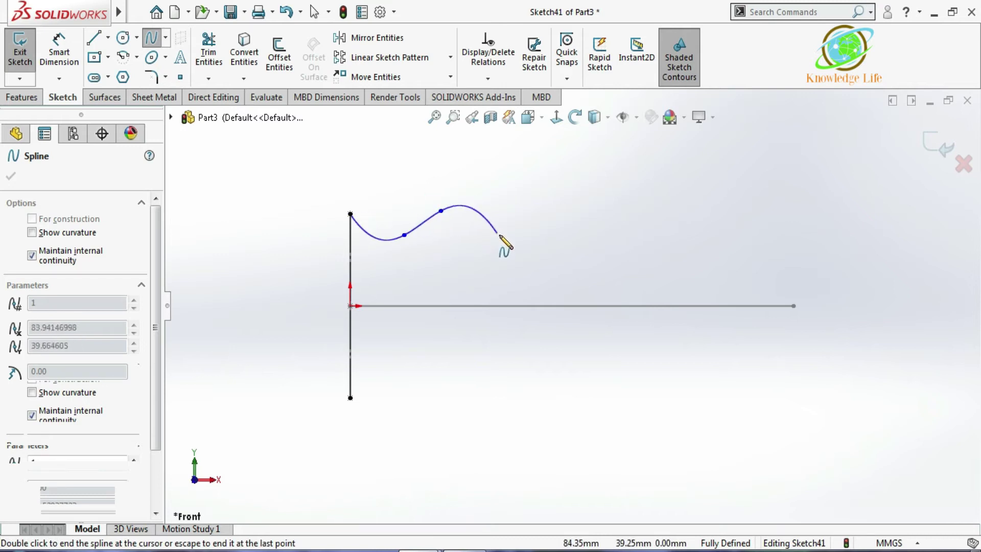
{"action": "double_click", "coordinate": [502, 237]}
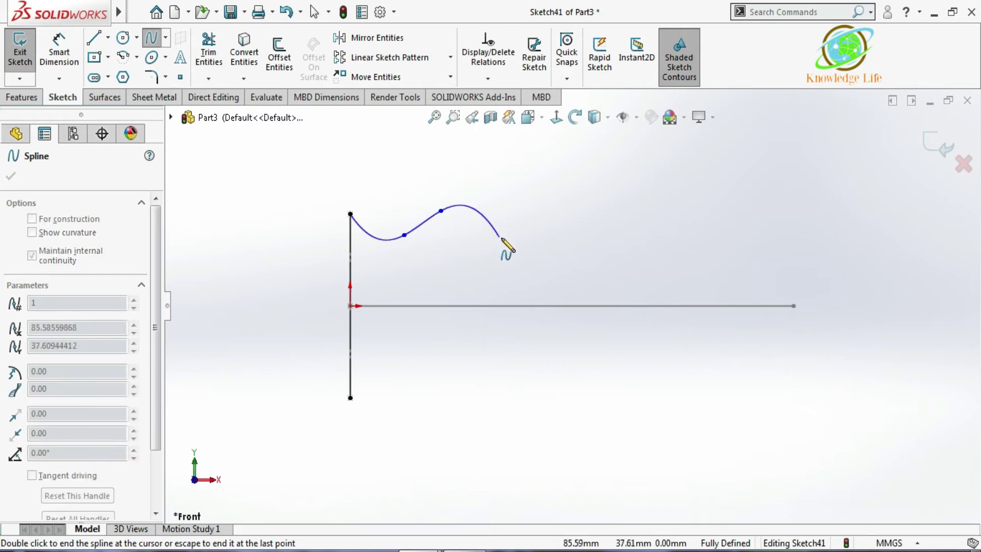
{"action": "double_click", "coordinate": [546, 207]}
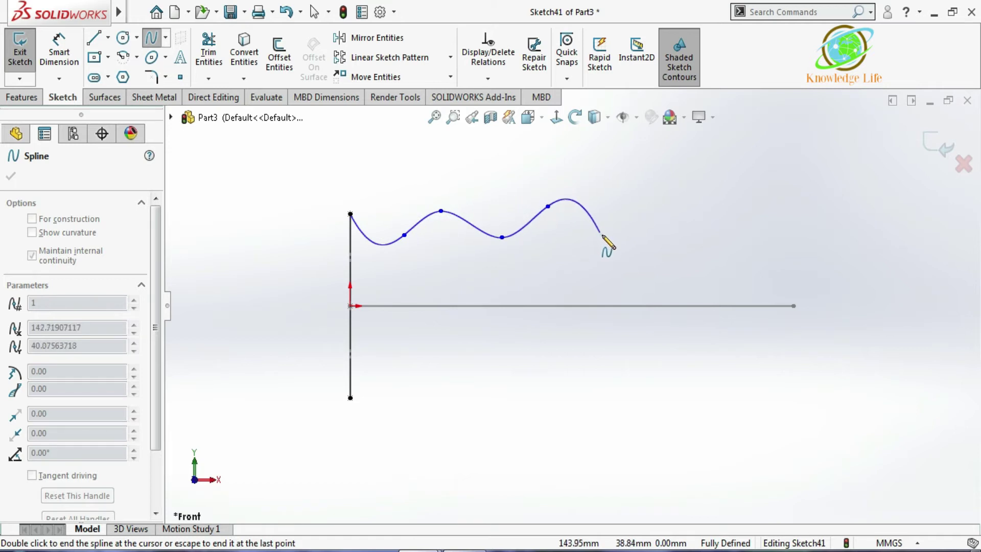
{"action": "double_click", "coordinate": [603, 234]}
{"action": "left_click", "coordinate": [643, 203]}
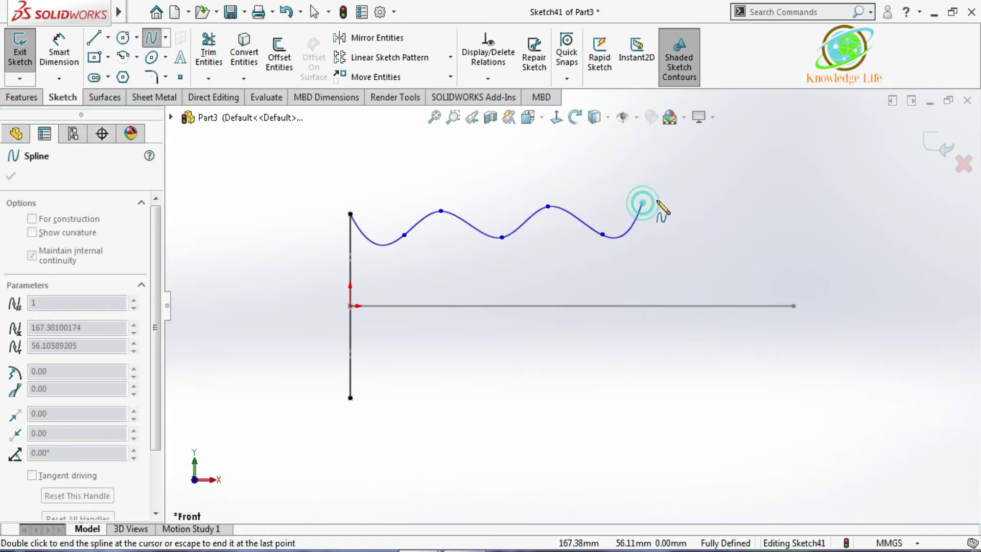
{"action": "left_click", "coordinate": [708, 235]}
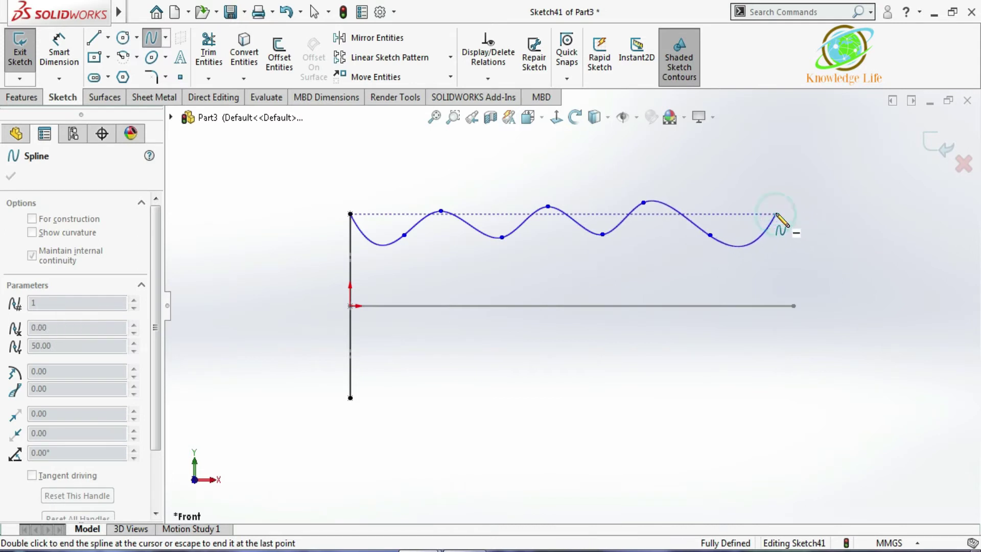
{"action": "double_click", "coordinate": [776, 214]}
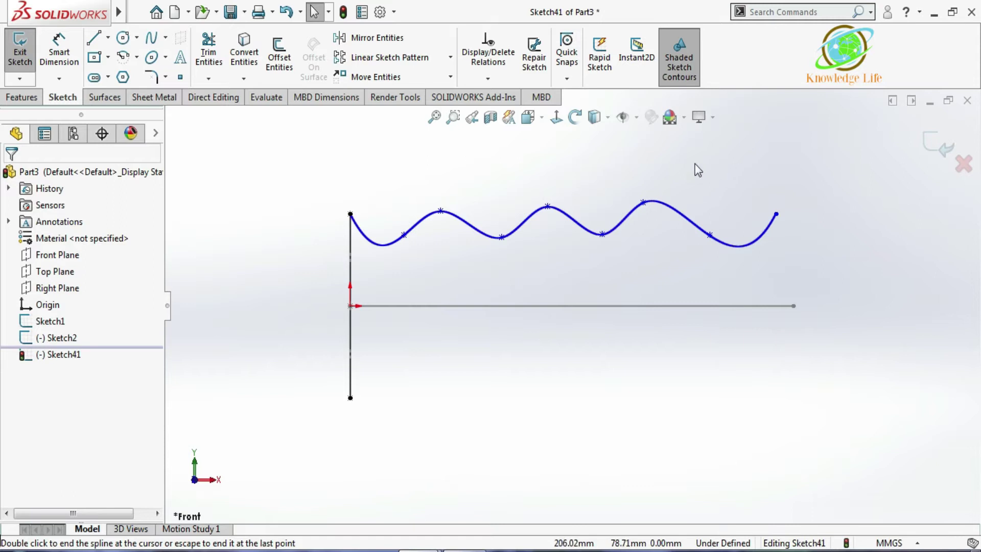
- Add a Horizontal relation between the spline's start point, its three crest points and its end point
{"action": "scroll", "coordinate": [415, 241], "scroll_direction": "down", "scroll_amount": 1}
{"action": "scroll", "coordinate": [431, 252], "scroll_direction": "up", "scroll_amount": 1}
{"action": "scroll", "coordinate": [491, 271], "scroll_direction": "down", "scroll_amount": 1}
{"action": "scroll", "coordinate": [635, 346], "scroll_direction": "up", "scroll_amount": 1}
{"action": "scroll", "coordinate": [609, 335], "scroll_direction": "down", "scroll_amount": 2}
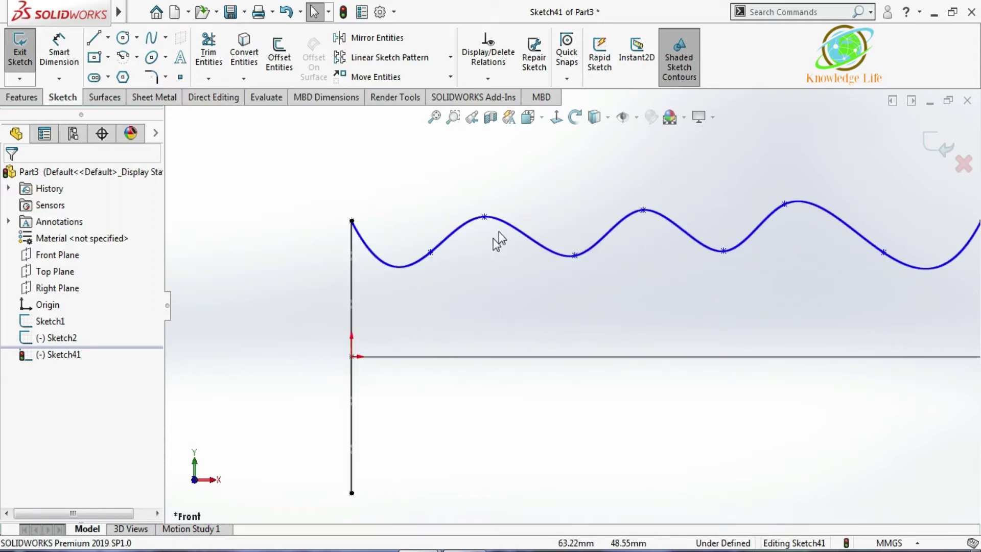
{"action": "scroll", "coordinate": [466, 269], "scroll_direction": "up", "scroll_amount": 2}
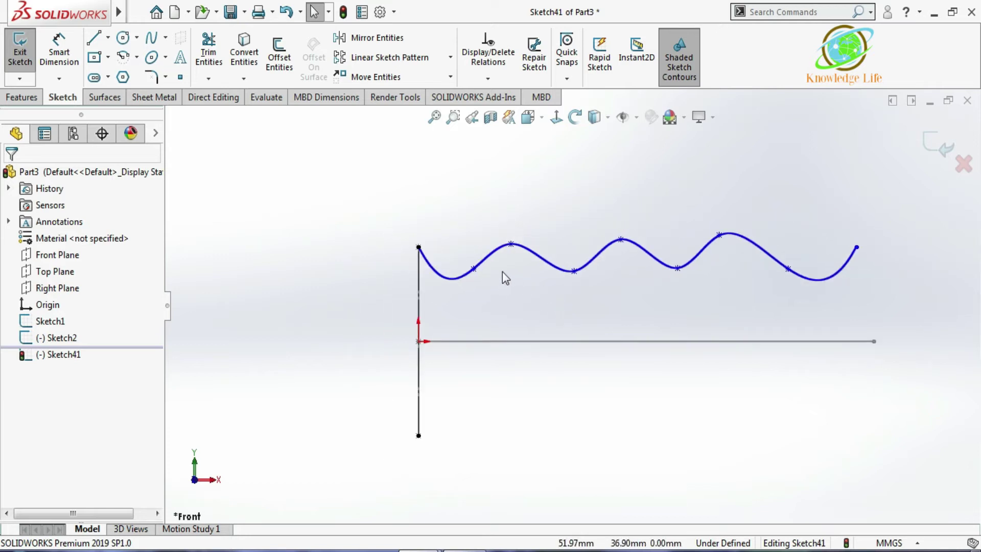
{"action": "left_click", "coordinate": [418, 247]}
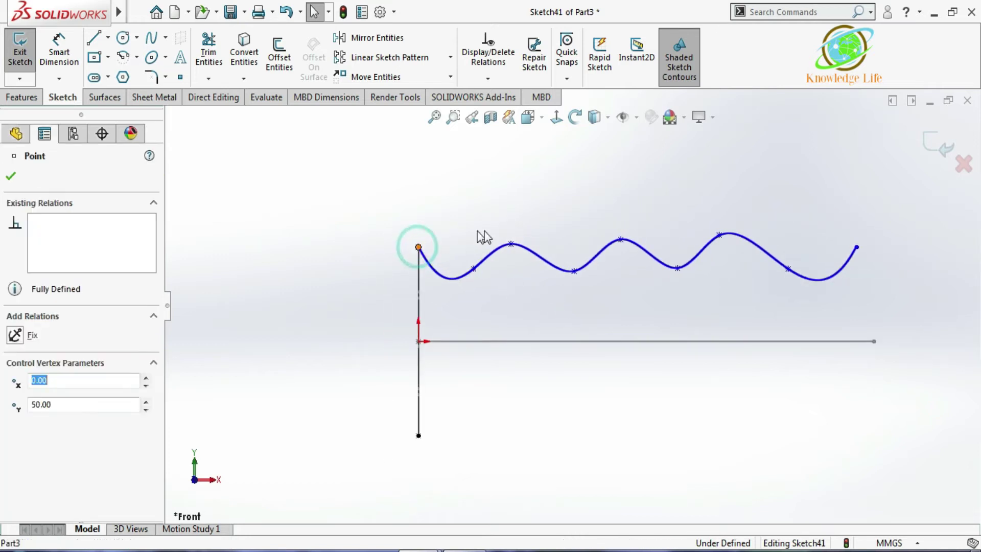
{"action": "left_click", "coordinate": [511, 244], "text": "ctrl"}
{"action": "left_click", "coordinate": [621, 239], "text": "ctrl"}
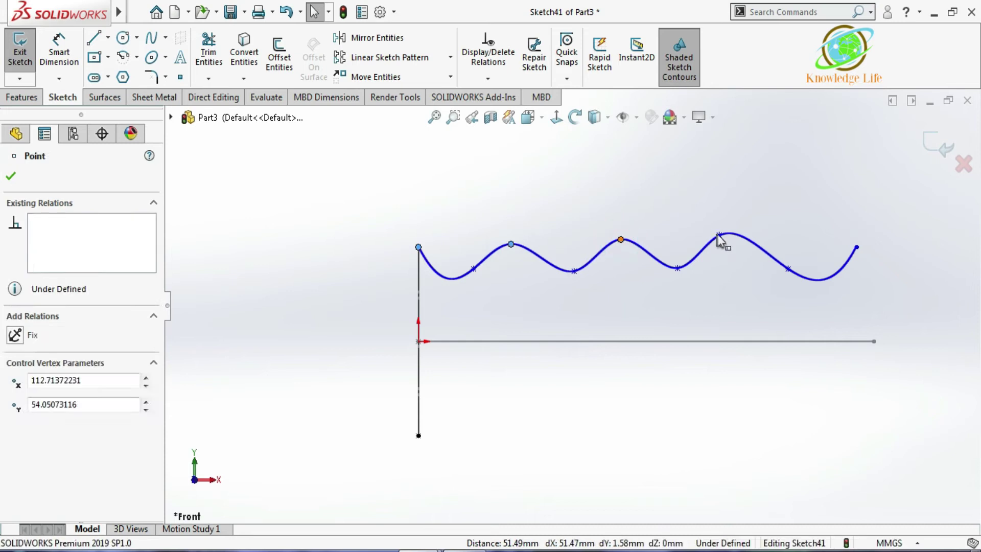
{"action": "left_click", "coordinate": [720, 235], "text": "ctrl"}
{"action": "left_click", "coordinate": [858, 248], "text": "ctrl"}
{"action": "left_click", "coordinate": [18, 437]}
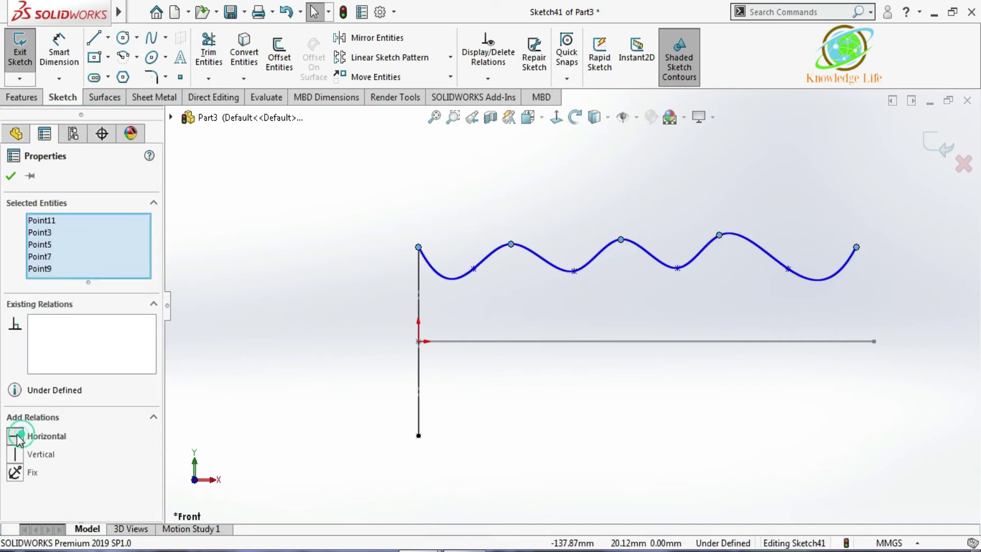
{"action": "left_click", "coordinate": [12, 177]}
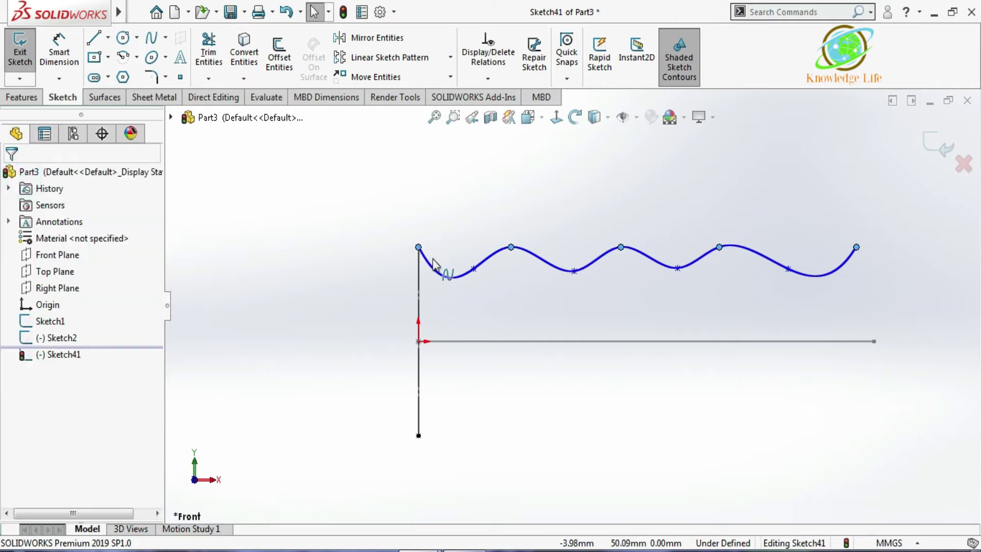
- Move the spline's first trough point to about X 20.8 mm, Y 38.5 mm and add a Horizontal relation to all four trough points
{"action": "left_click", "coordinate": [471, 268]}
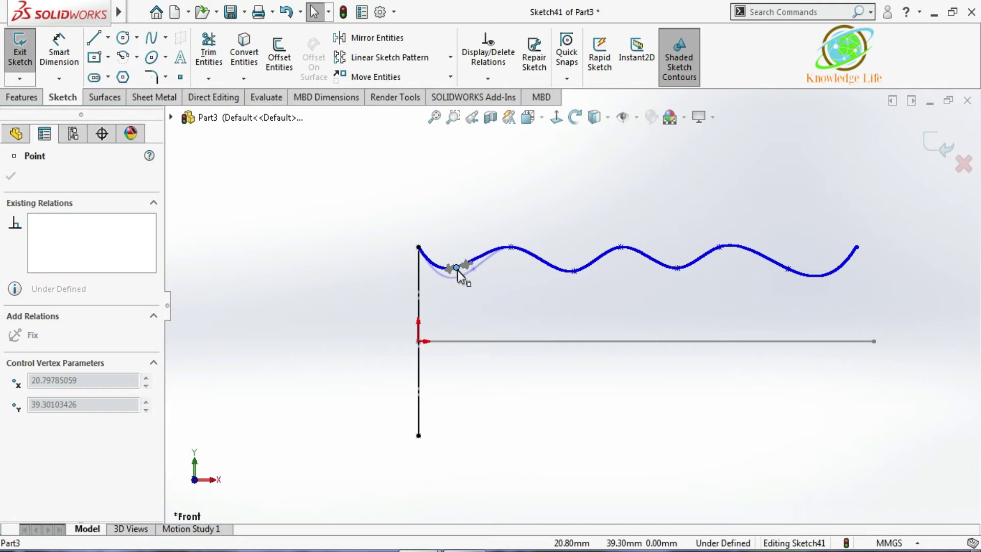
{"action": "left_click", "coordinate": [456, 268]}
{"action": "left_click", "coordinate": [454, 267]}
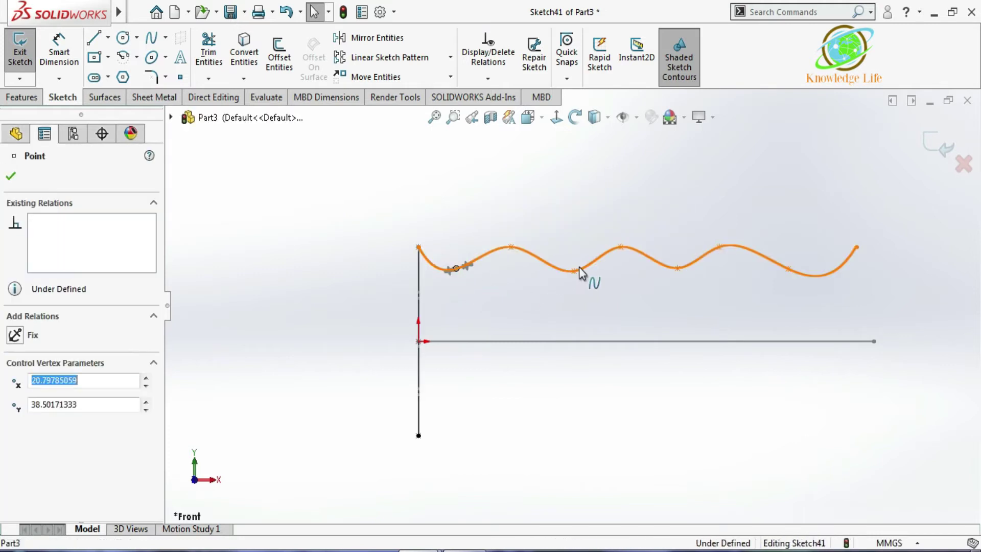
{"action": "left_click", "coordinate": [574, 271], "text": "ctrl"}
{"action": "left_click", "coordinate": [677, 267], "text": "ctrl"}
{"action": "left_click", "coordinate": [789, 269], "text": "ctrl"}
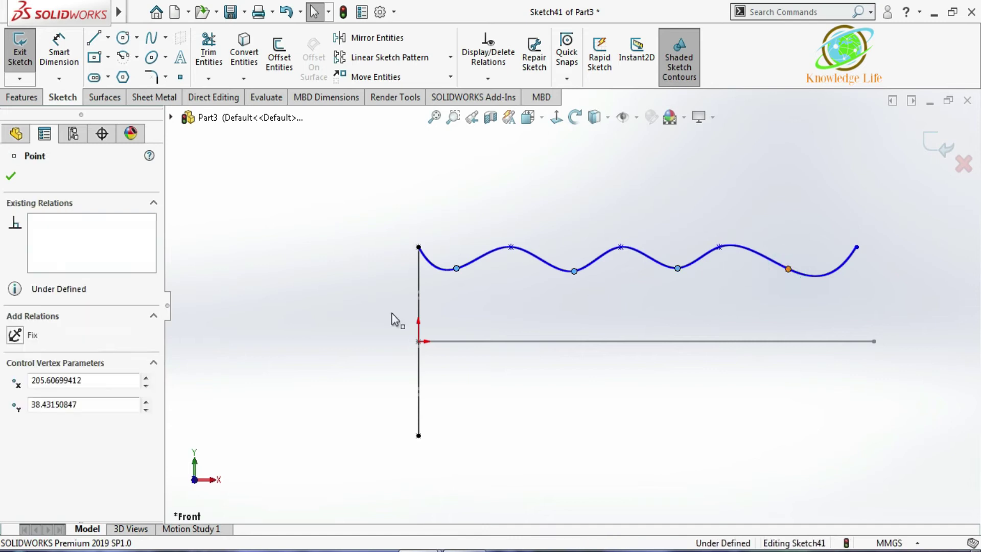
{"action": "left_click", "coordinate": [16, 425]}
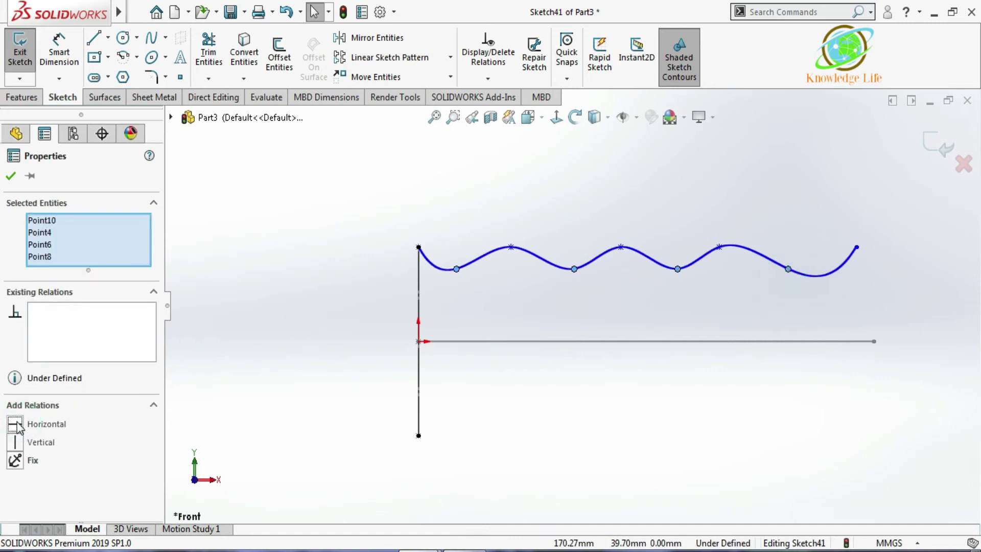
- Add a Vertical relation between the spline's end point and the path line's end point, and exit the sketch
{"action": "left_click", "coordinate": [10, 177]}
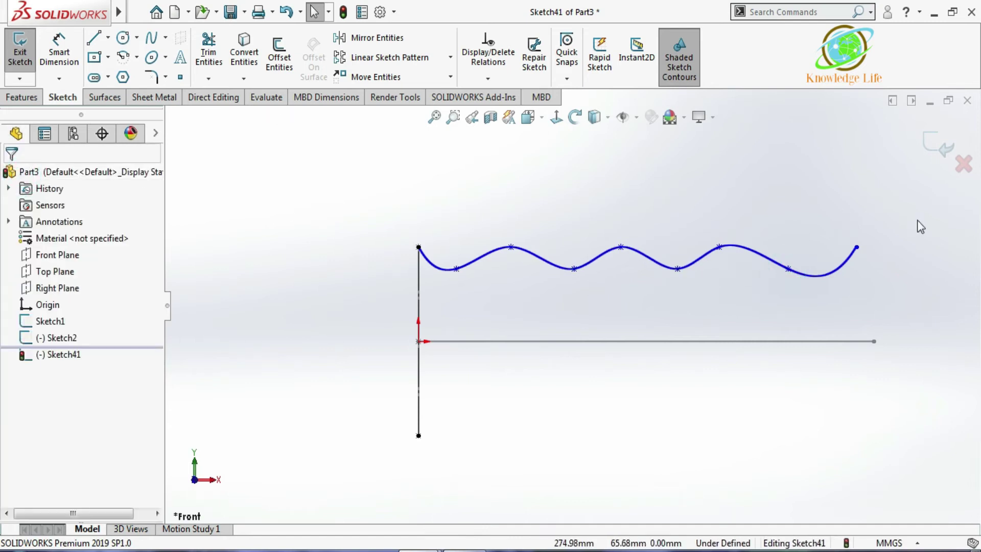
{"action": "left_click", "coordinate": [858, 248]}
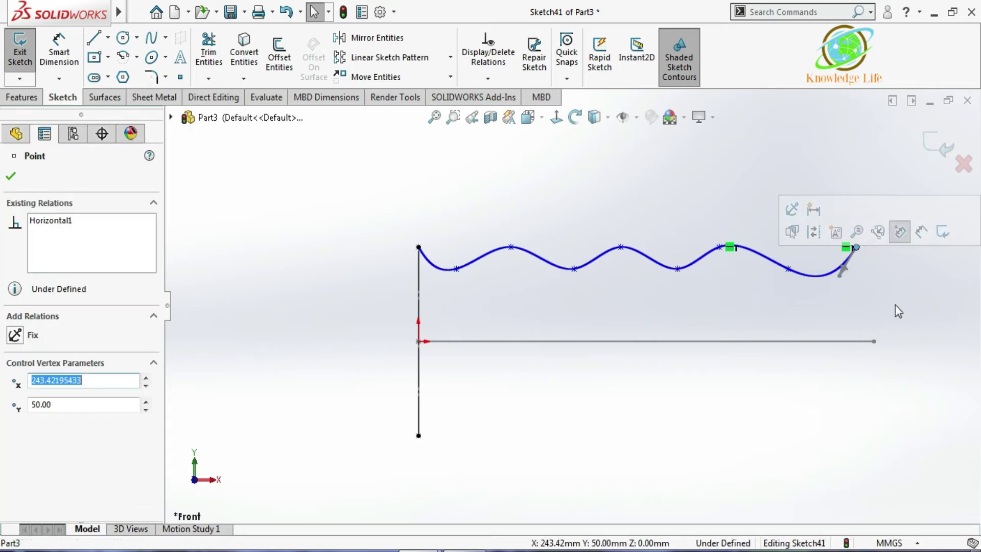
{"action": "left_click", "coordinate": [873, 341], "text": "ctrl"}
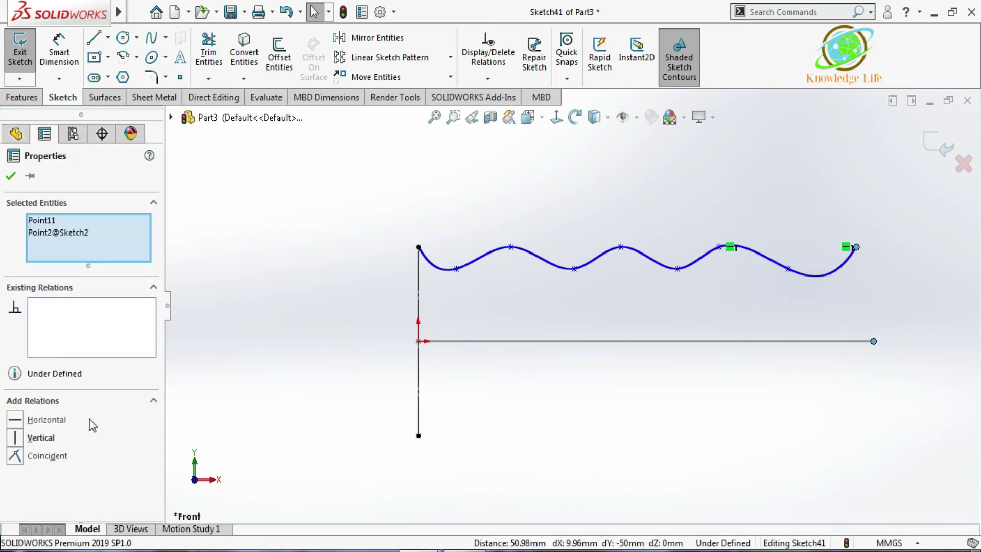
{"action": "left_click", "coordinate": [15, 437]}
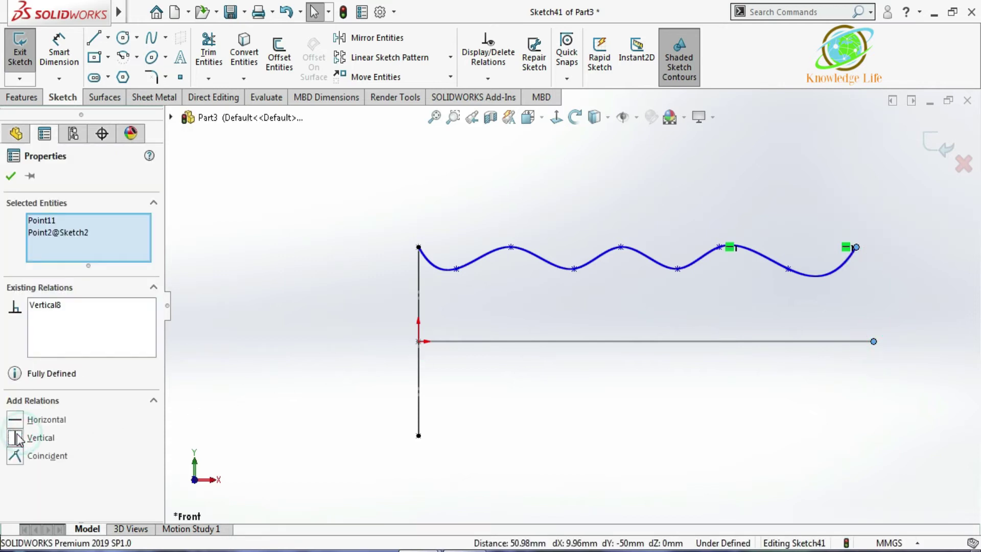
{"action": "left_click", "coordinate": [13, 179]}
{"action": "mouse_move", "coordinate": [730, 421]}
{"action": "middle_mouse_down"}
{"action": "mouse_move", "coordinate": [659, 256]}
{"action": "mouse_move", "coordinate": [784, 339]}
{"action": "mouse_move", "coordinate": [744, 237]}
{"action": "mouse_move", "coordinate": [718, 364]}
{"action": "mouse_move", "coordinate": [735, 383]}
{"action": "mouse_move", "coordinate": [905, 244]}
{"action": "middle_mouse_up"}
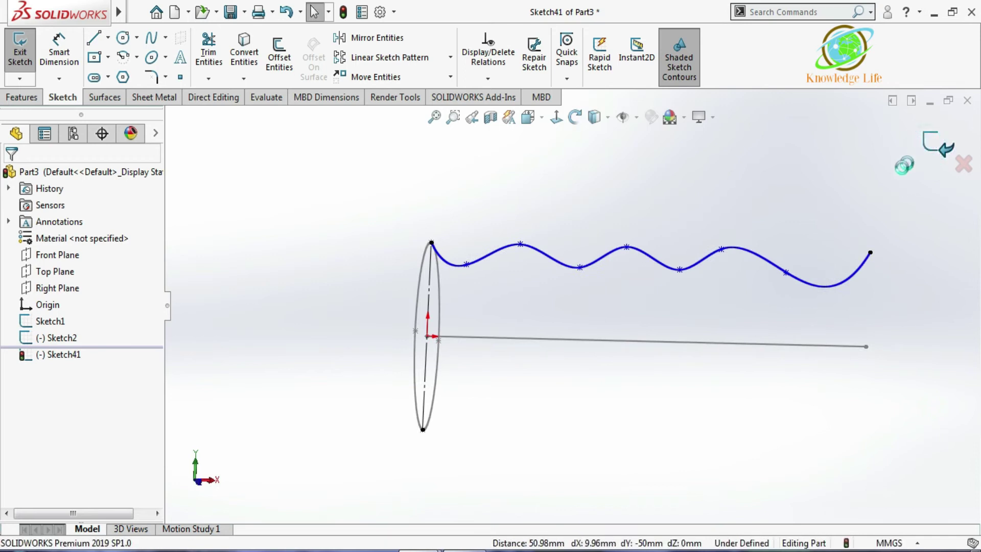
{"action": "left_click", "coordinate": [931, 142]}
- Start a new sketch on the Front Plane and convert the wavy spline into it
{"action": "mouse_move", "coordinate": [718, 247]}
{"action": "middle_mouse_down"}
{"action": "mouse_move", "coordinate": [692, 250]}
{"action": "mouse_move", "coordinate": [657, 333]}
{"action": "mouse_move", "coordinate": [667, 313]}
{"action": "middle_mouse_up"}
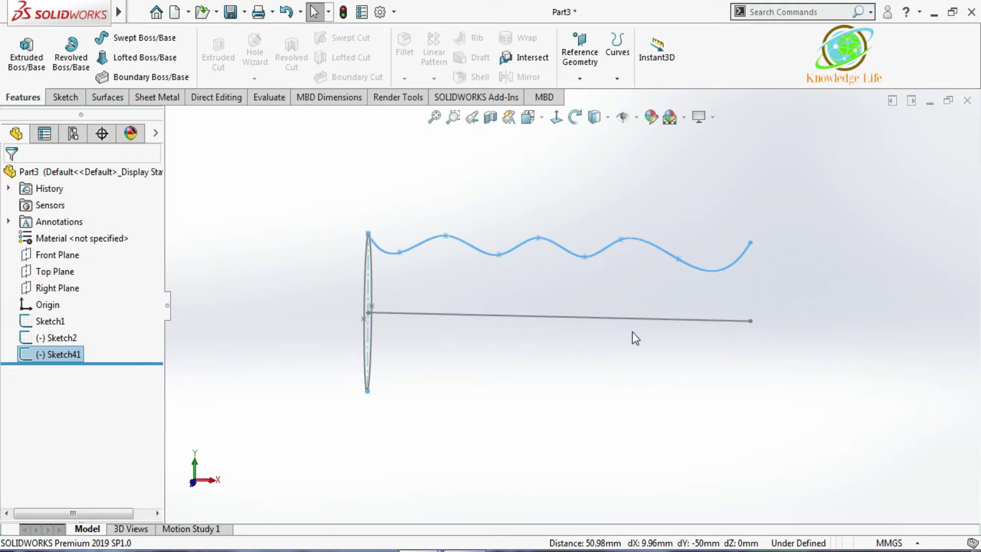
{"action": "mouse_move", "coordinate": [557, 367]}
{"action": "middle_mouse_down"}
{"action": "mouse_move", "coordinate": [543, 376]}
{"action": "mouse_move", "coordinate": [558, 377]}
{"action": "mouse_move", "coordinate": [559, 318]}
{"action": "mouse_move", "coordinate": [548, 341]}
{"action": "middle_mouse_up"}
{"action": "left_click", "coordinate": [584, 329]}
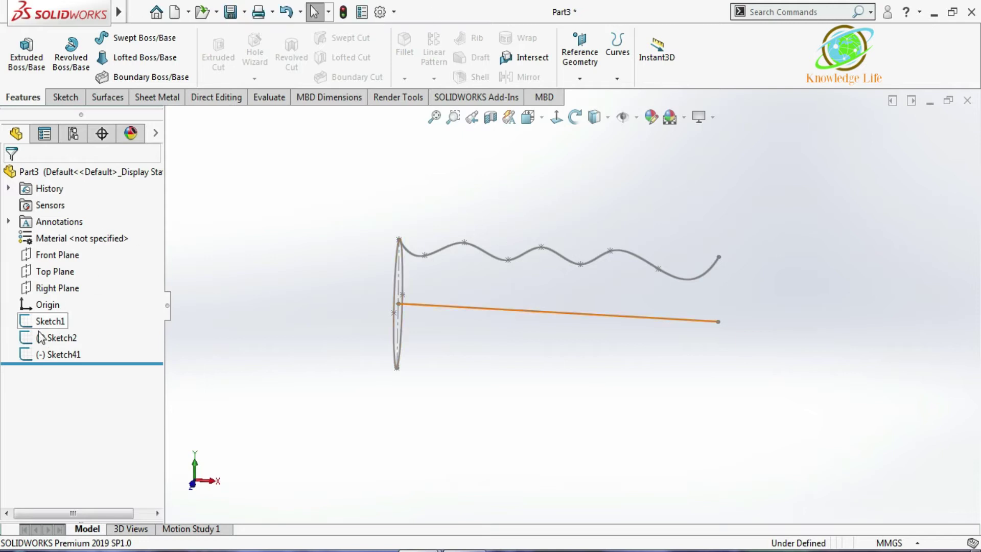
{"action": "left_click", "coordinate": [51, 255]}
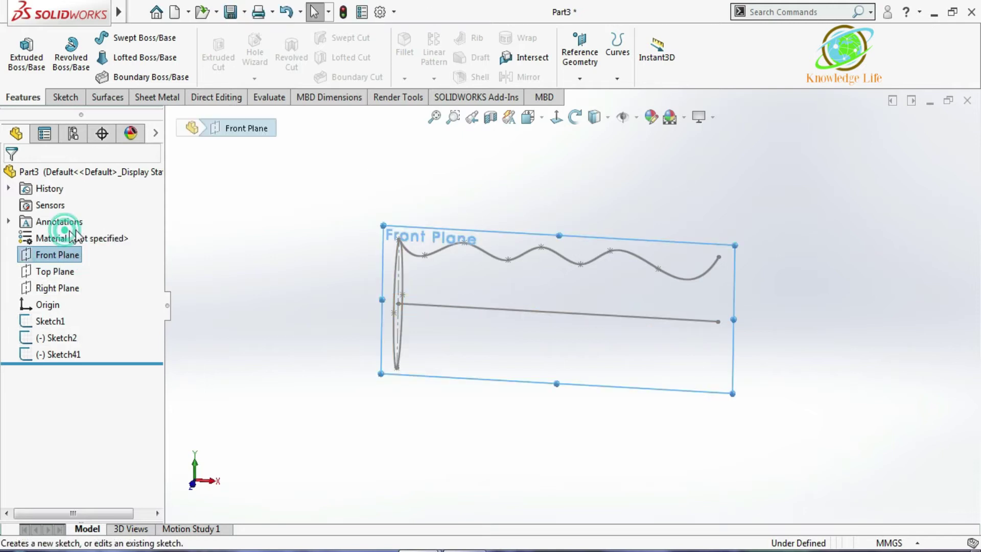
{"action": "left_click", "coordinate": [66, 227]}
{"action": "left_click", "coordinate": [556, 117]}
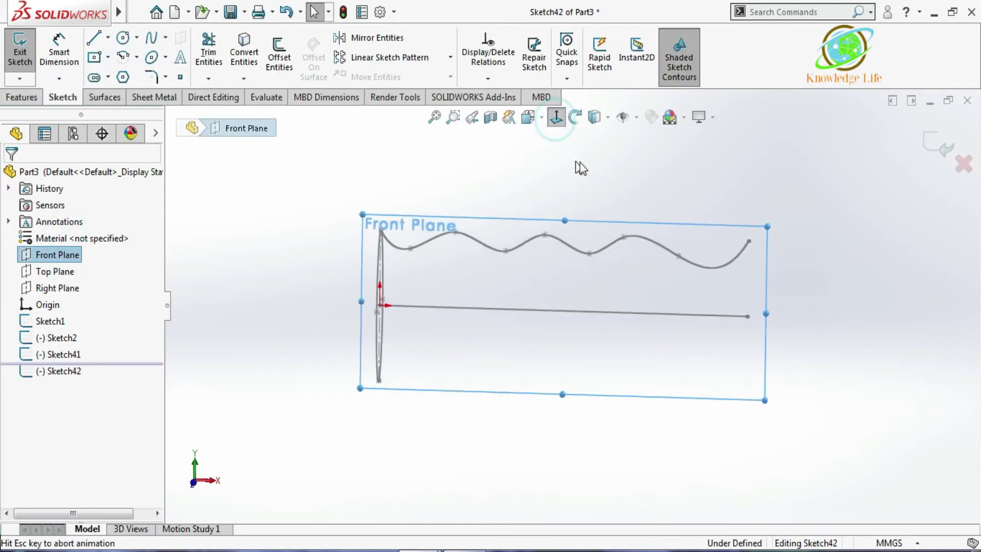
{"action": "left_click", "coordinate": [837, 257]}
{"action": "left_click", "coordinate": [674, 223]}
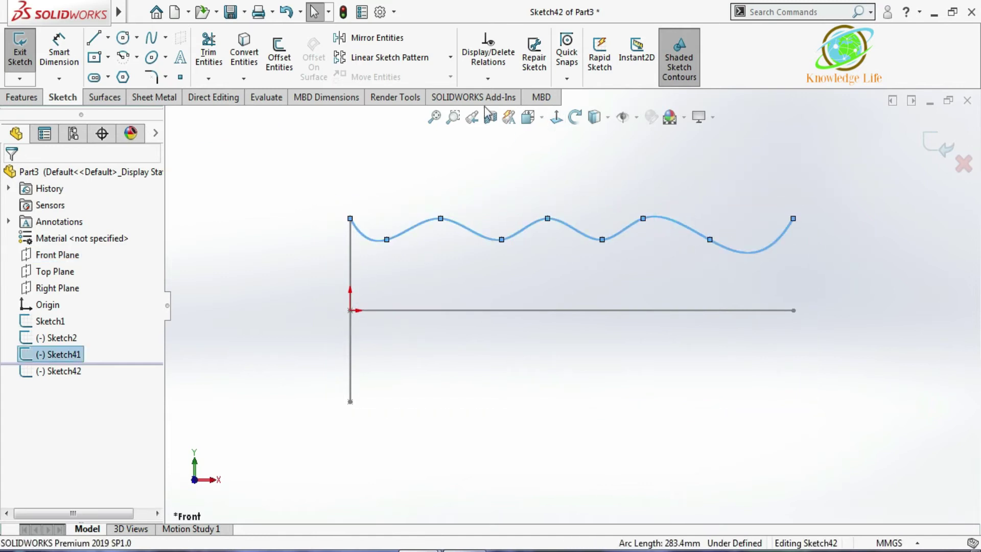
{"action": "left_click", "coordinate": [244, 56]}
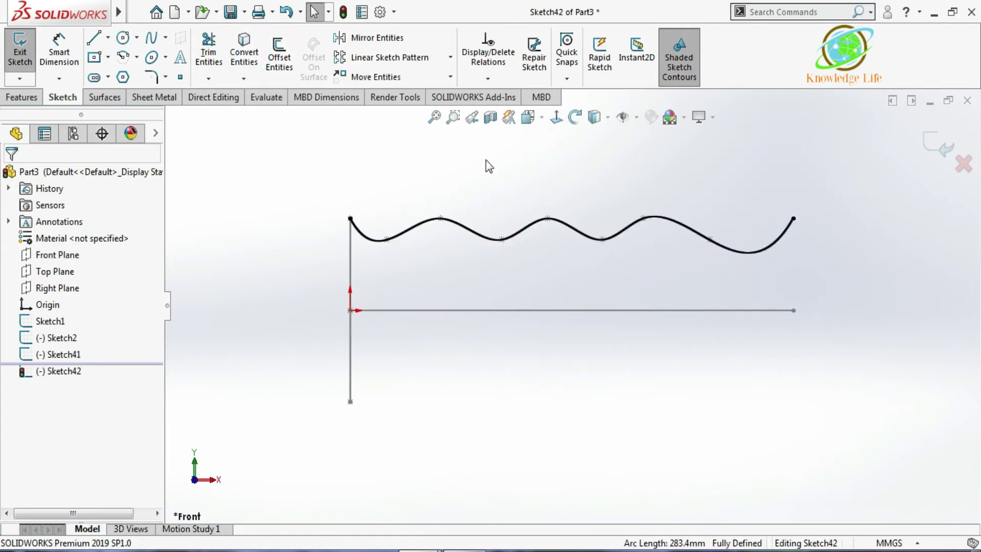
- Change the converted wavy spline to construction geometry
{"action": "left_click", "coordinate": [522, 225]}
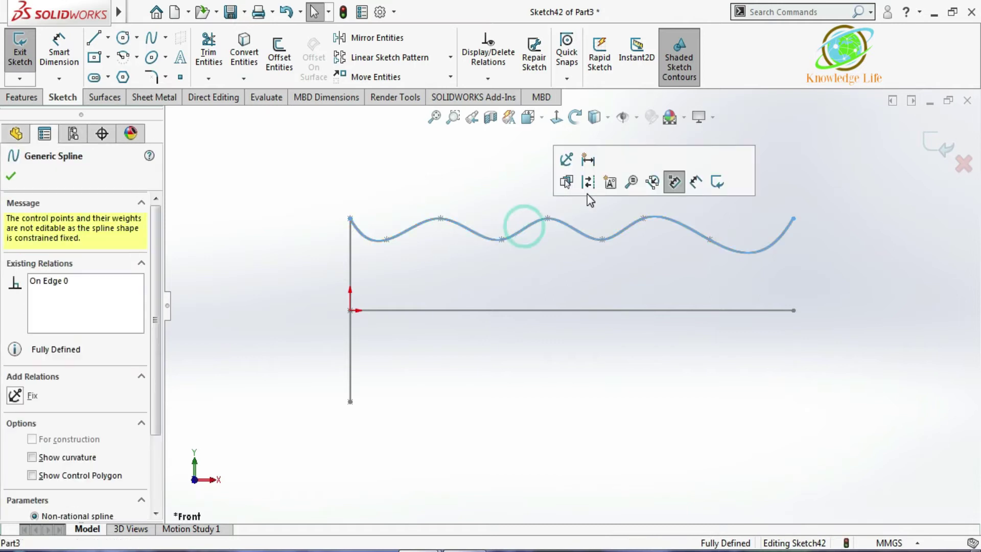
{"action": "left_click", "coordinate": [510, 168]}
{"action": "left_click", "coordinate": [538, 227]}
{"action": "left_click", "coordinate": [368, 45]}
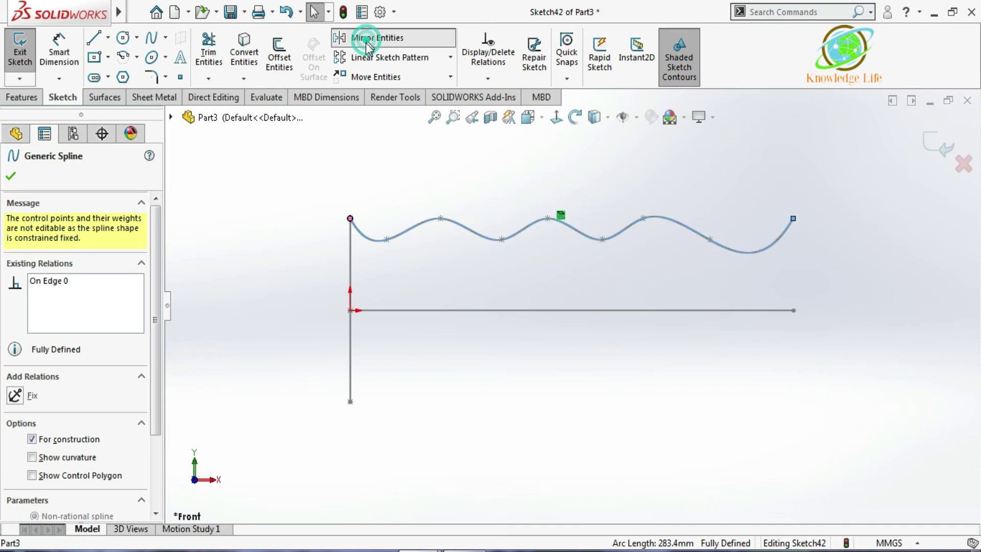
{"action": "left_click", "coordinate": [123, 363]}
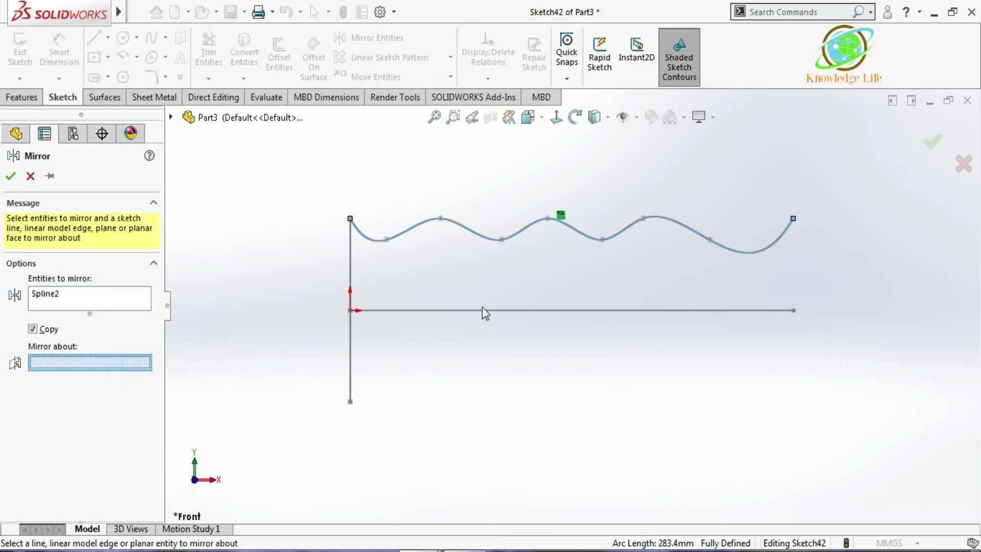
{"action": "left_click", "coordinate": [30, 176]}
- Convert the straight path line into the current sketch and change it to construction geometry
{"action": "left_click", "coordinate": [426, 309]}
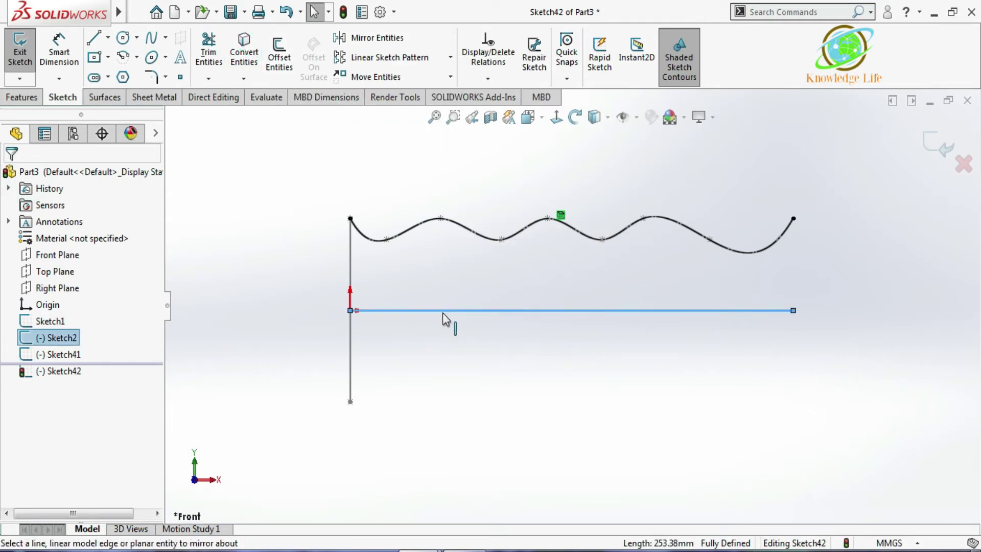
{"action": "left_click", "coordinate": [456, 356]}
{"action": "left_click", "coordinate": [243, 51]}
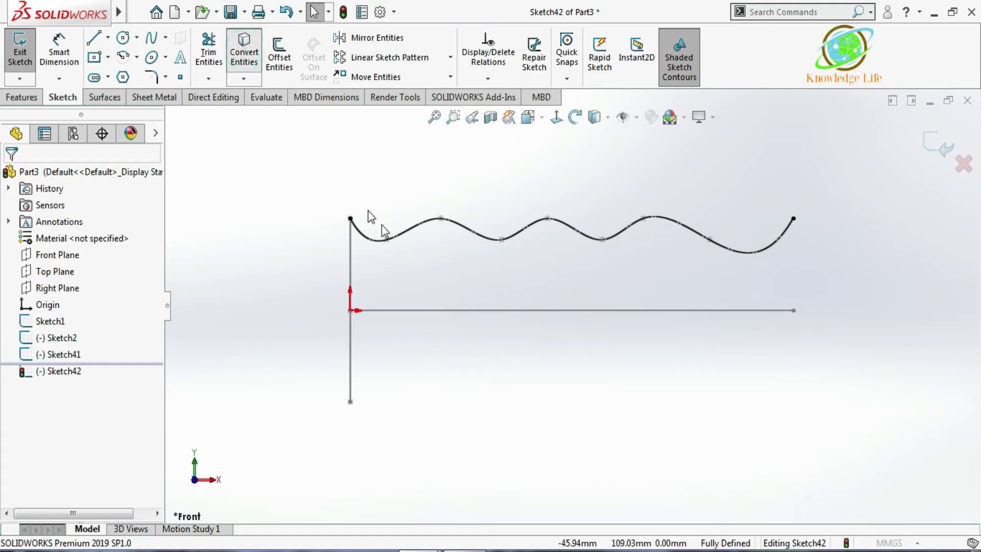
{"action": "left_click", "coordinate": [423, 310]}
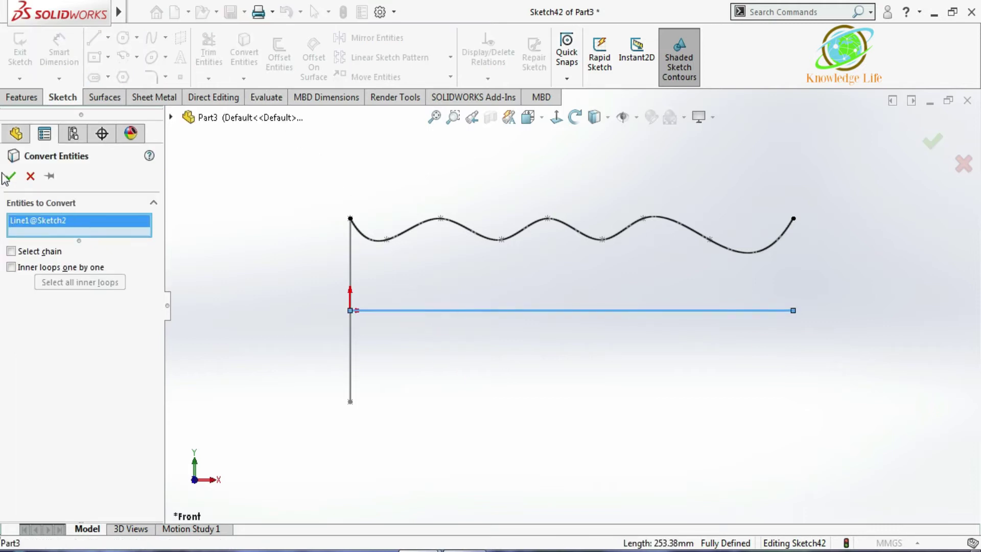
{"action": "left_click", "coordinate": [8, 177]}
{"action": "left_click", "coordinate": [465, 311]}
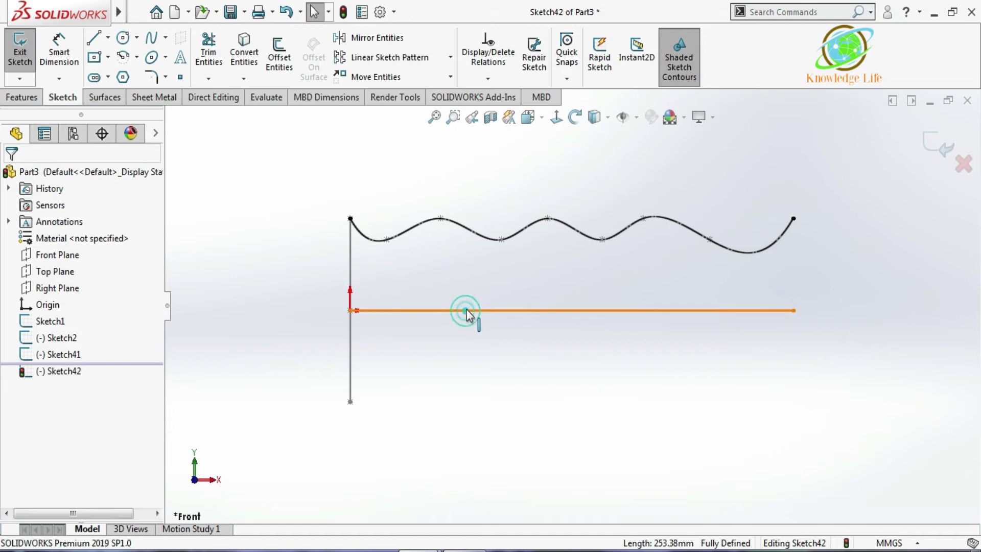
{"action": "left_click", "coordinate": [529, 267]}
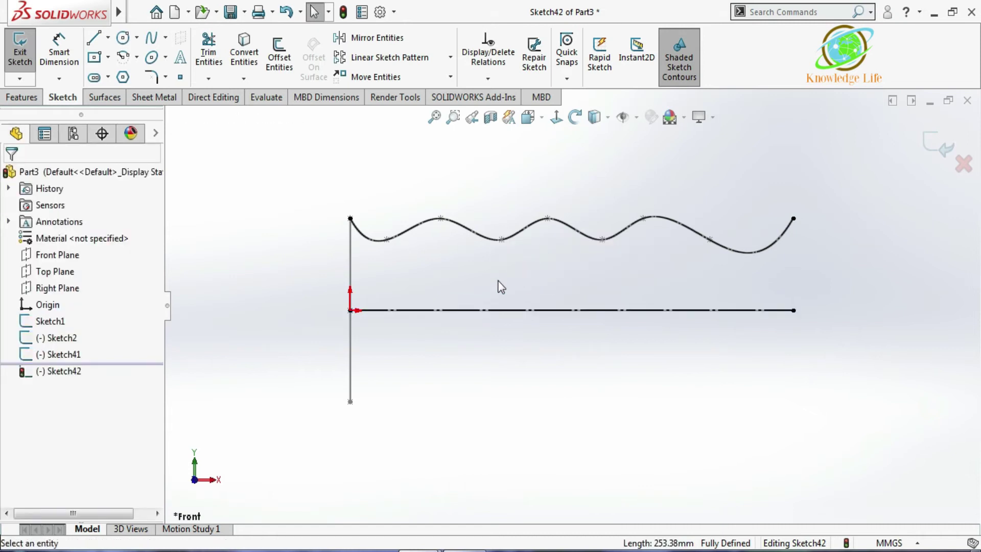
- Mirror the wavy spline about the construction line along the path, keeping the original, and exit the sketch
{"action": "left_click", "coordinate": [354, 39]}
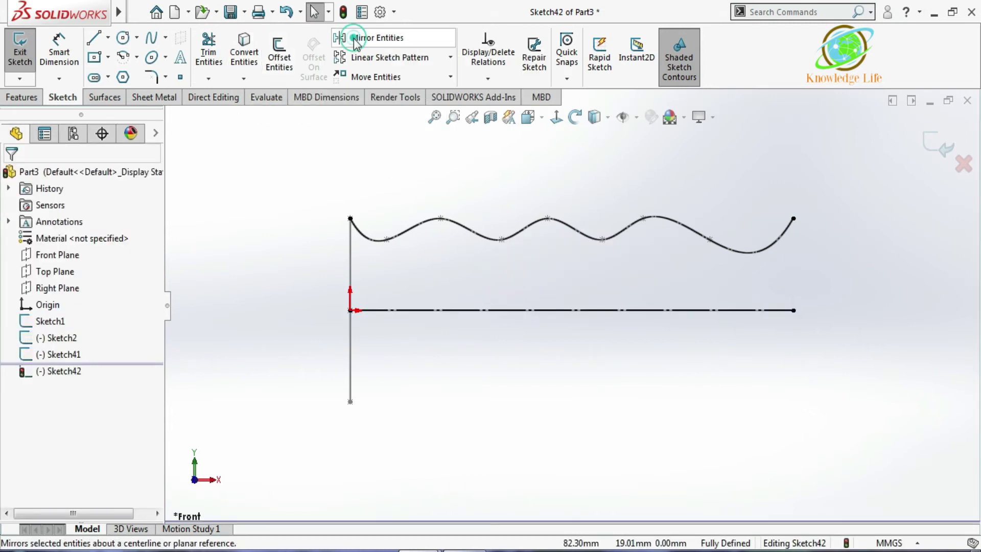
{"action": "left_click", "coordinate": [415, 228]}
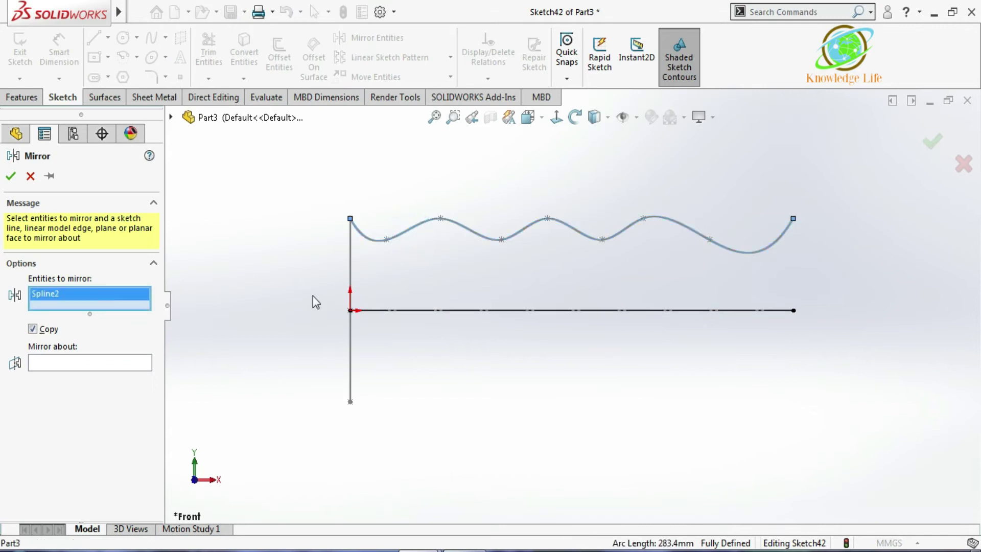
{"action": "left_click", "coordinate": [132, 369]}
{"action": "left_click", "coordinate": [416, 310]}
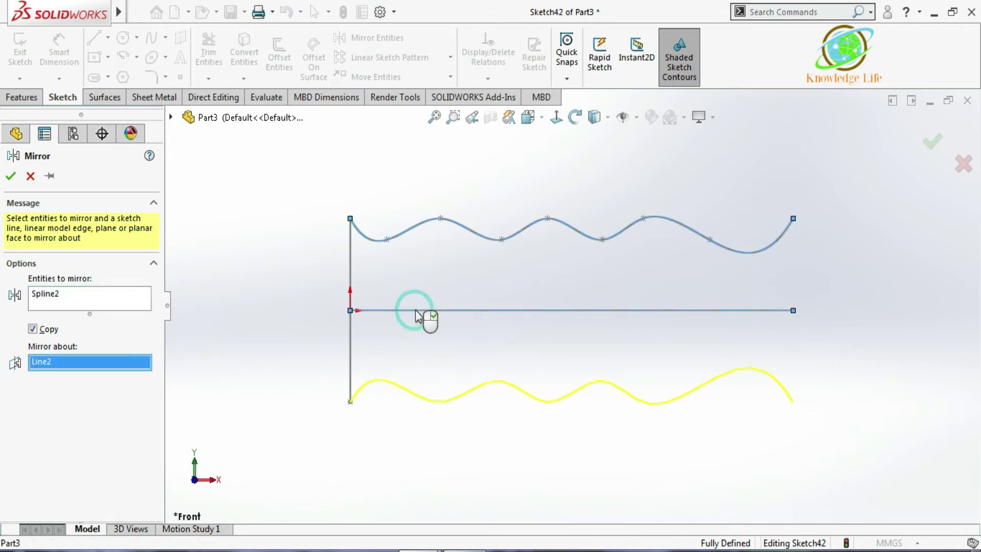
{"action": "left_click", "coordinate": [931, 142]}
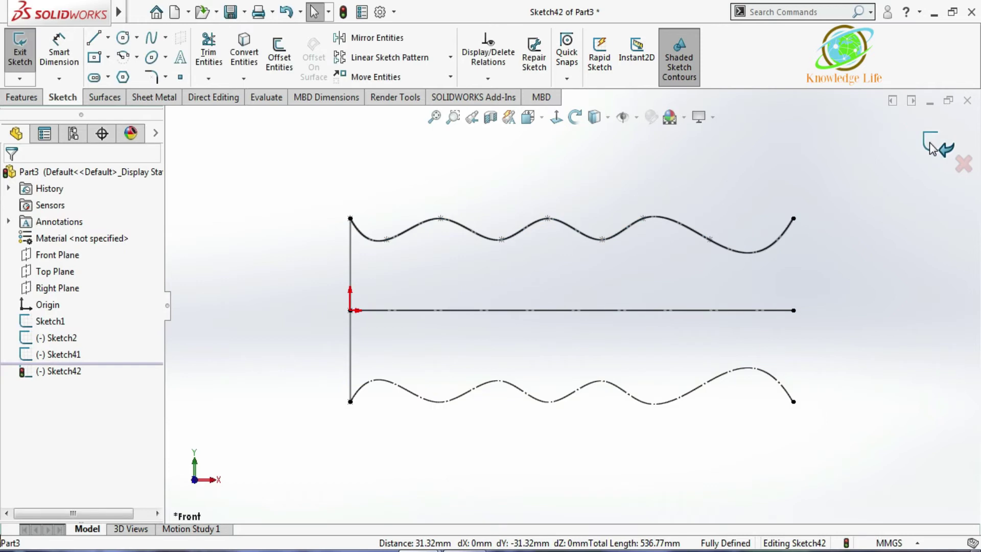
- Edit the mirrored spline's sketch, change the mirrored lower spline from construction to solid geometry, and exit the sketch
{"action": "mouse_move", "coordinate": [867, 207]}
{"action": "middle_mouse_down"}
{"action": "mouse_move", "coordinate": [817, 184]}
{"action": "mouse_move", "coordinate": [940, 154]}
{"action": "middle_mouse_up"}
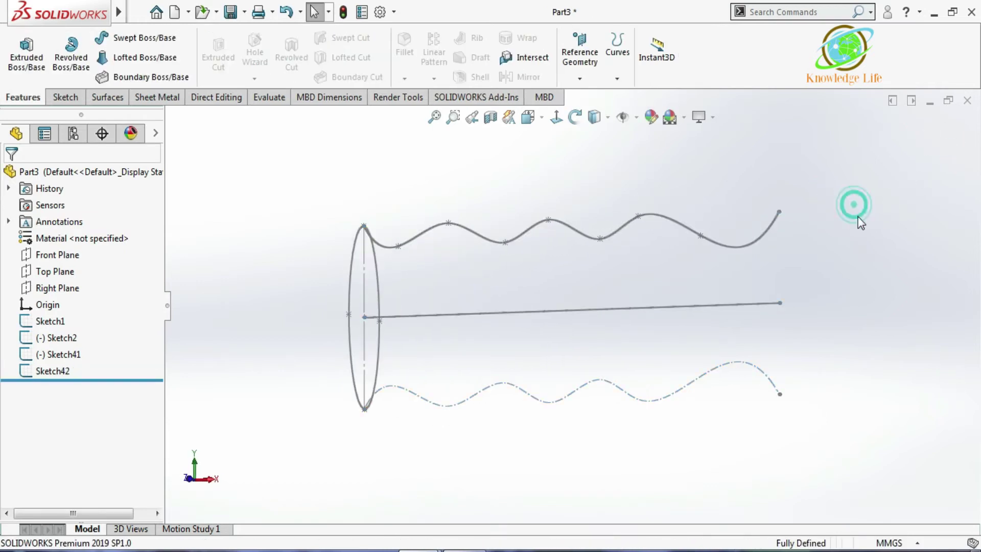
{"action": "mouse_move", "coordinate": [842, 274]}
{"action": "middle_mouse_down"}
{"action": "mouse_move", "coordinate": [771, 264]}
{"action": "mouse_move", "coordinate": [741, 230]}
{"action": "mouse_move", "coordinate": [813, 284]}
{"action": "middle_mouse_up"}
{"action": "scroll", "coordinate": [538, 327], "scroll_direction": "down", "scroll_amount": 3}
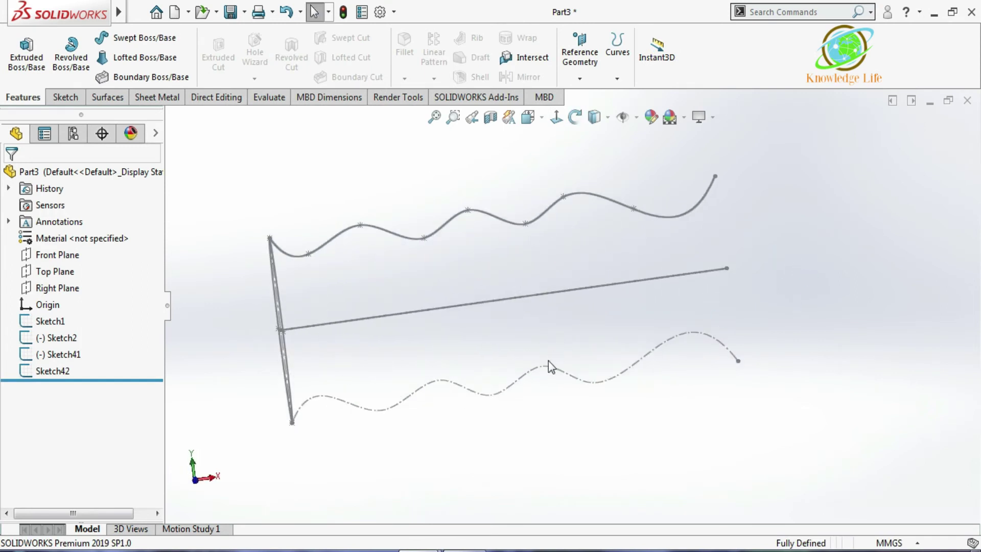
{"action": "left_click", "coordinate": [557, 374]}
{"action": "left_click", "coordinate": [595, 319]}
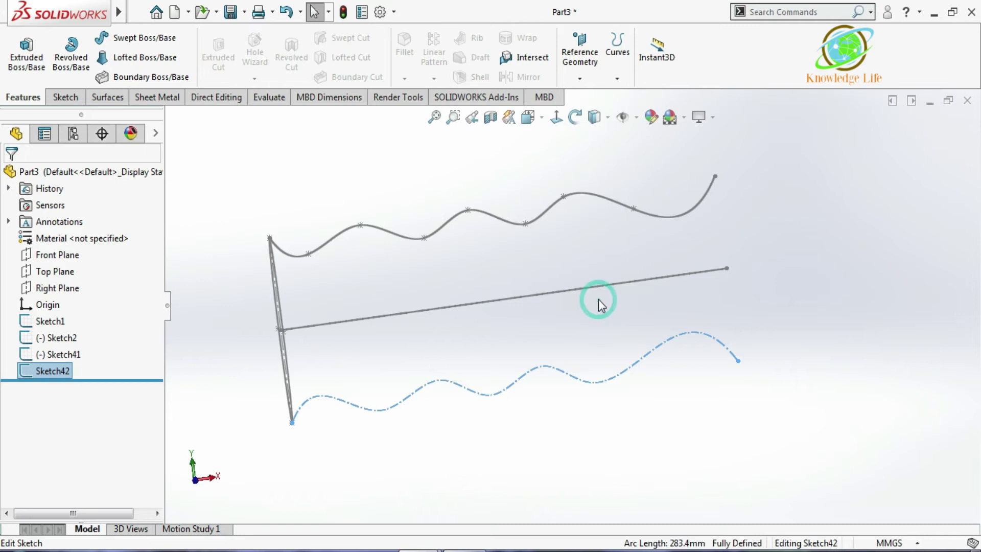
{"action": "left_click", "coordinate": [672, 340]}
{"action": "left_click", "coordinate": [799, 352]}
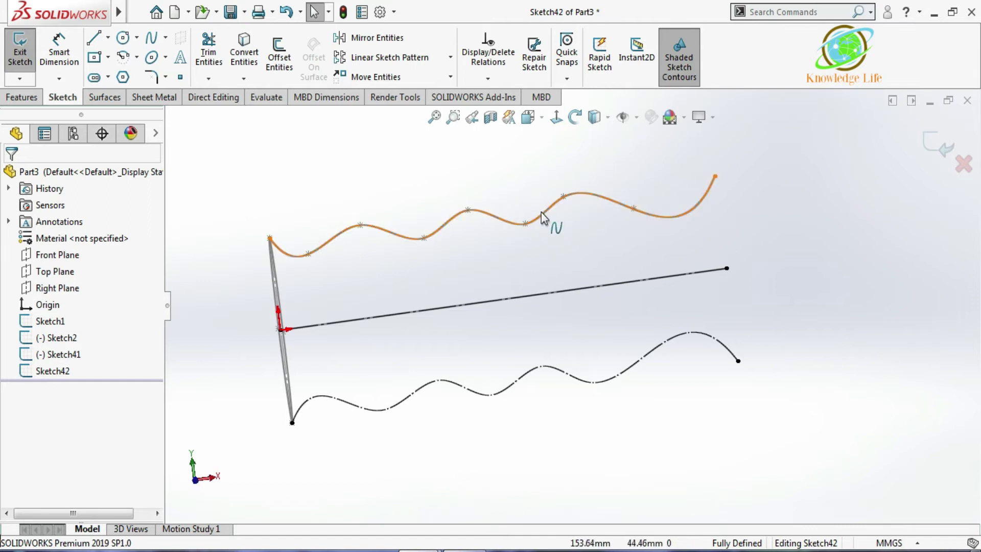
{"action": "left_click", "coordinate": [560, 378]}
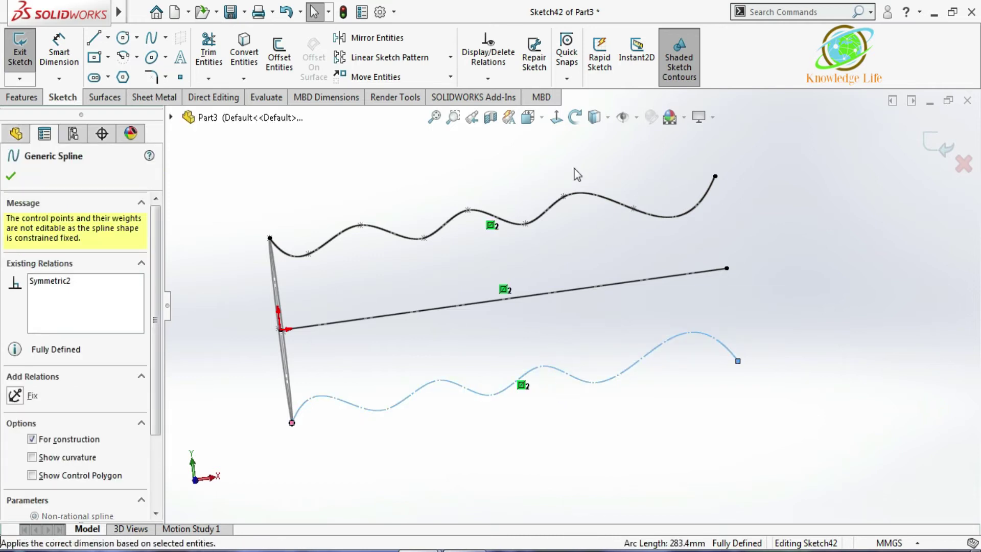
{"action": "left_click", "coordinate": [567, 333]}
{"action": "left_click", "coordinate": [561, 374]}
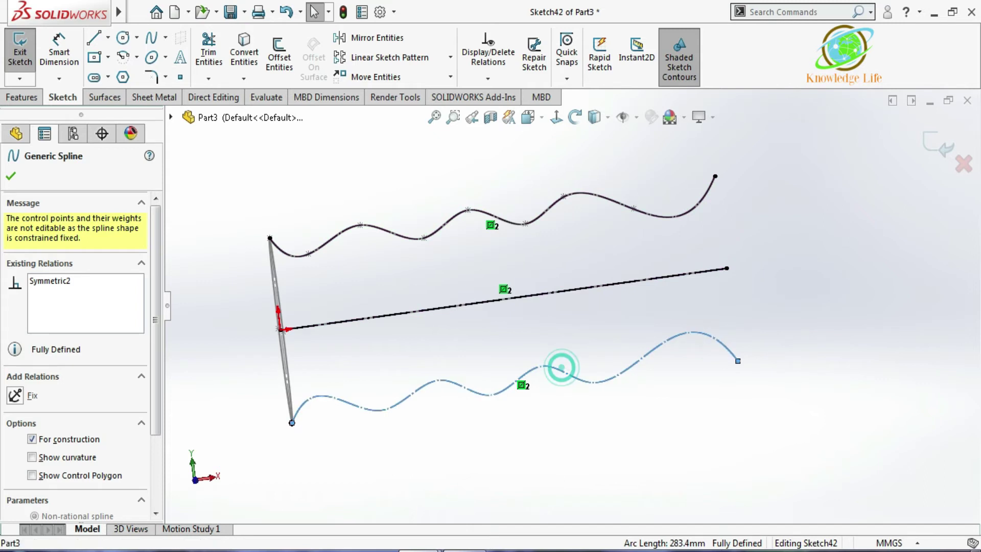
{"action": "left_click", "coordinate": [628, 325]}
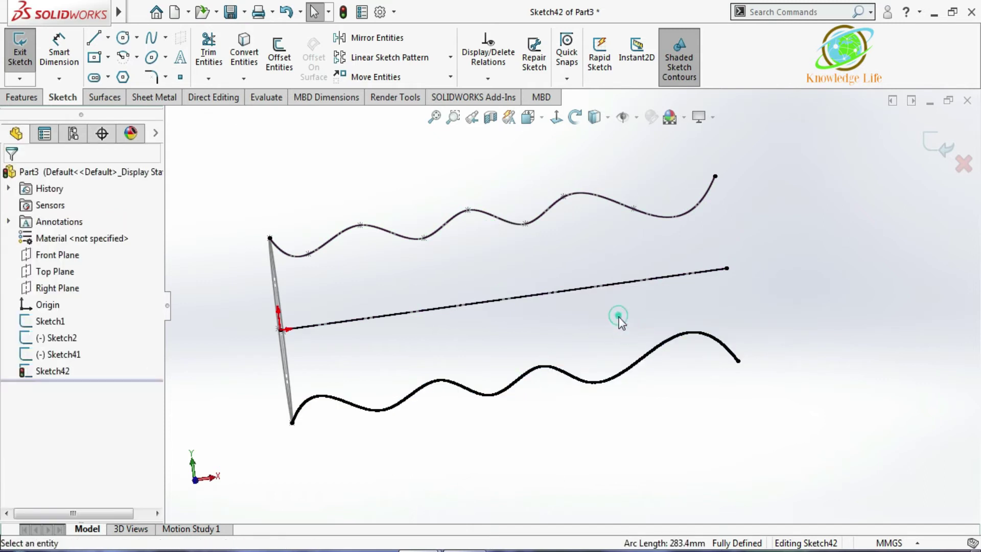
{"action": "left_click", "coordinate": [932, 132]}
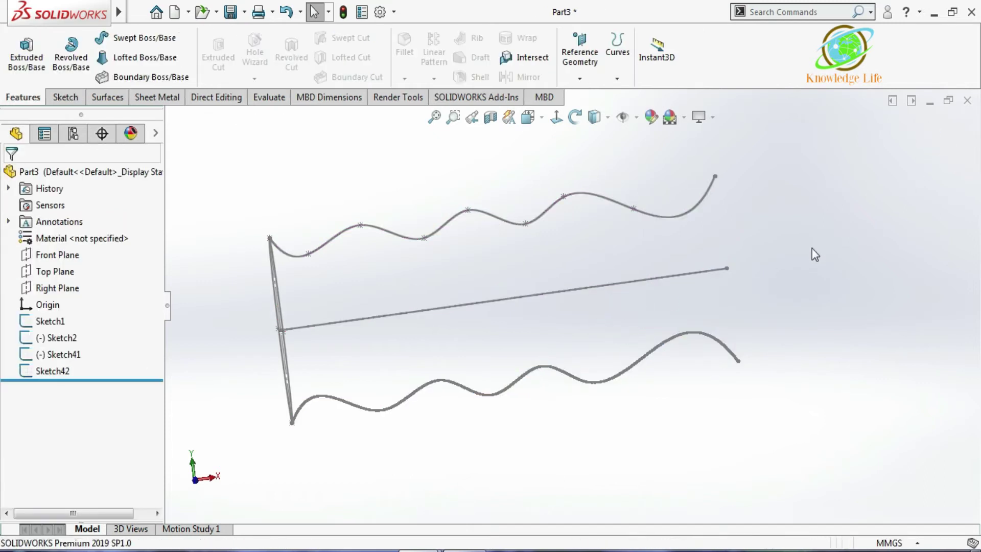
- Start a Swept Boss/Base with the closed profile sketch as profile and the straight line as path
{"action": "mouse_move", "coordinate": [800, 256]}
{"action": "middle_mouse_down"}
{"action": "mouse_move", "coordinate": [747, 214]}
{"action": "mouse_move", "coordinate": [708, 275]}
{"action": "middle_mouse_up"}
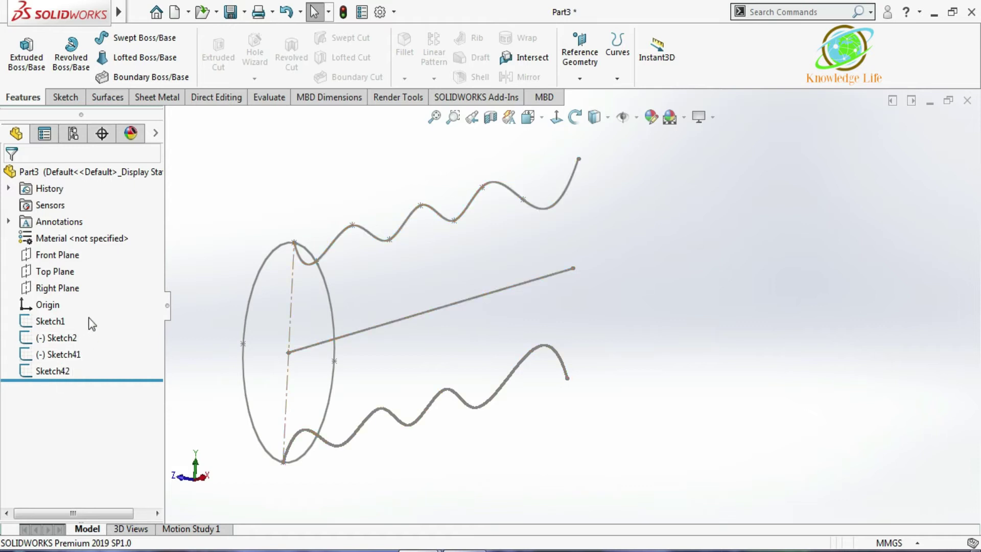
{"action": "middle_click_drag", "start_coordinate": [371, 305], "coordinate": [555, 418]}
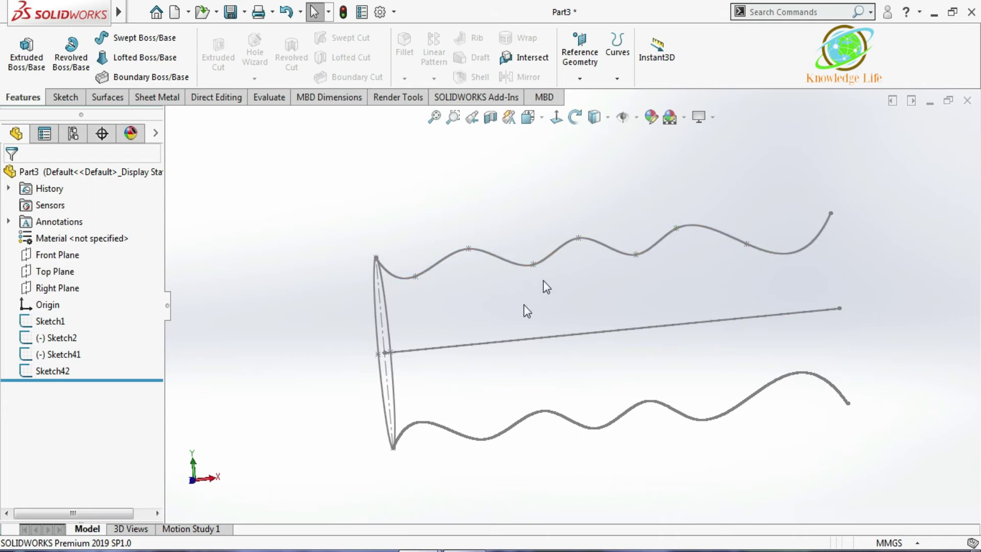
{"action": "left_click_drag", "start_coordinate": [605, 367], "coordinate": [591, 292]}
{"action": "key", "text": "Escape"}
{"action": "key", "text": "ctrl+1"}
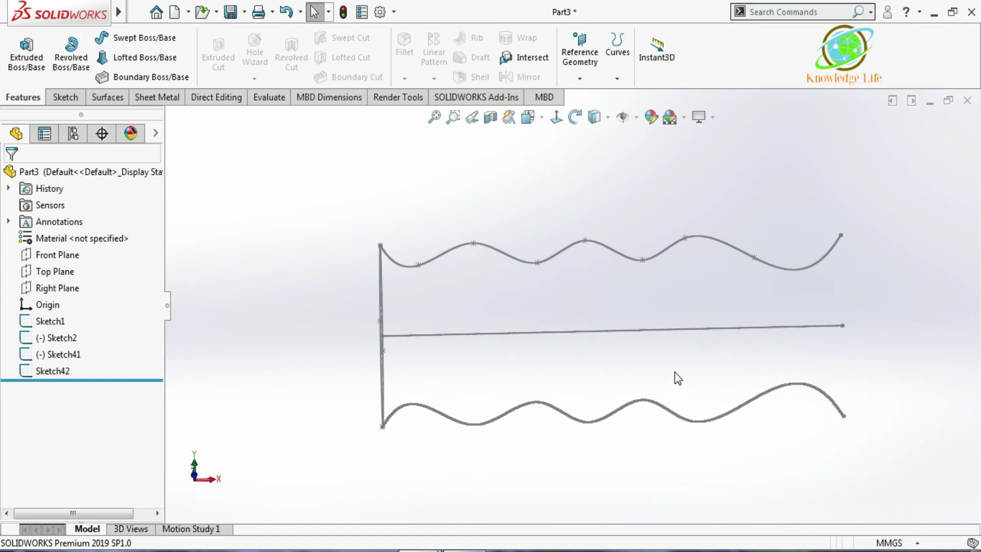
{"action": "scroll", "coordinate": [603, 286], "scroll_direction": "up", "scroll_amount": 3}
{"action": "left_click", "coordinate": [124, 37]}
{"action": "middle_click_drag", "start_coordinate": [278, 236], "coordinate": [545, 320]}
{"action": "left_click", "coordinate": [538, 314]}
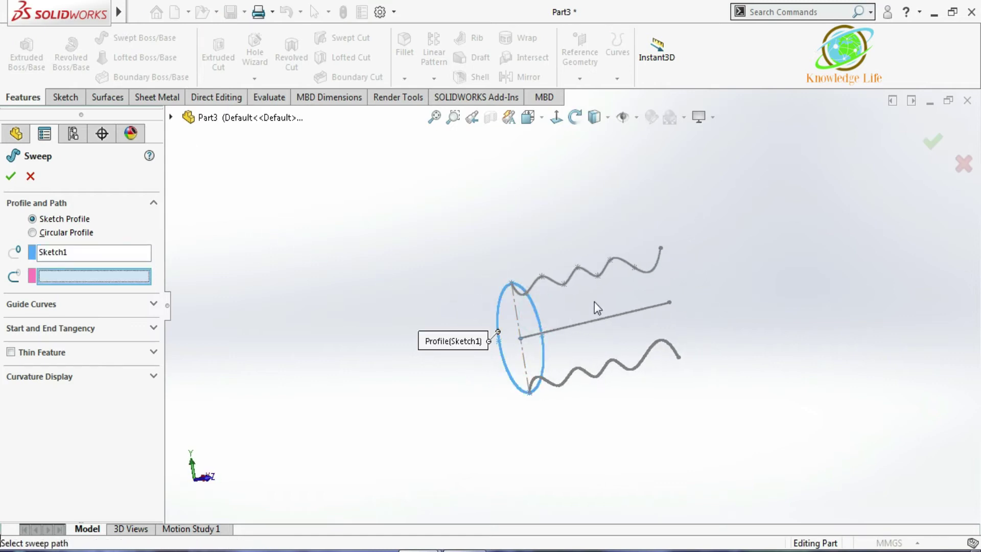
{"action": "left_click", "coordinate": [600, 327]}
- Add the upper and lower wavy splines as the sweep's guide curves and create the swept body
{"action": "left_click", "coordinate": [110, 305]}
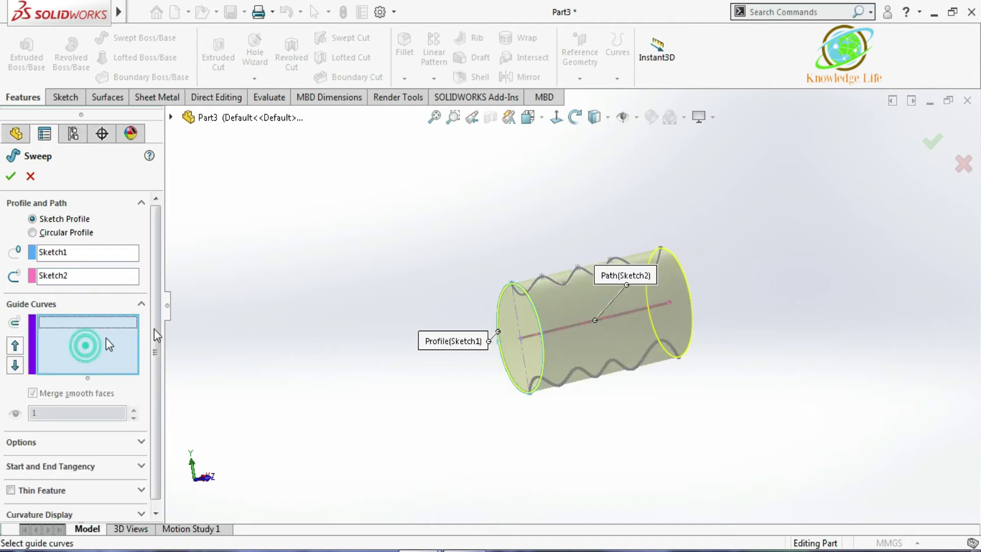
{"action": "middle_click_drag", "start_coordinate": [679, 212], "coordinate": [561, 284]}
{"action": "scroll", "coordinate": [561, 284], "scroll_direction": "down", "scroll_amount": 2}
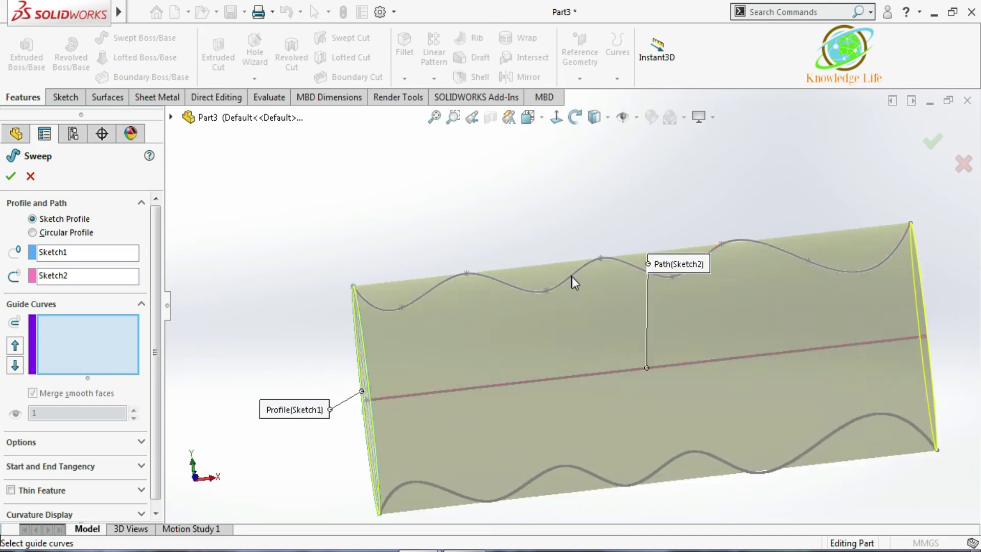
{"action": "left_click", "coordinate": [572, 277]}
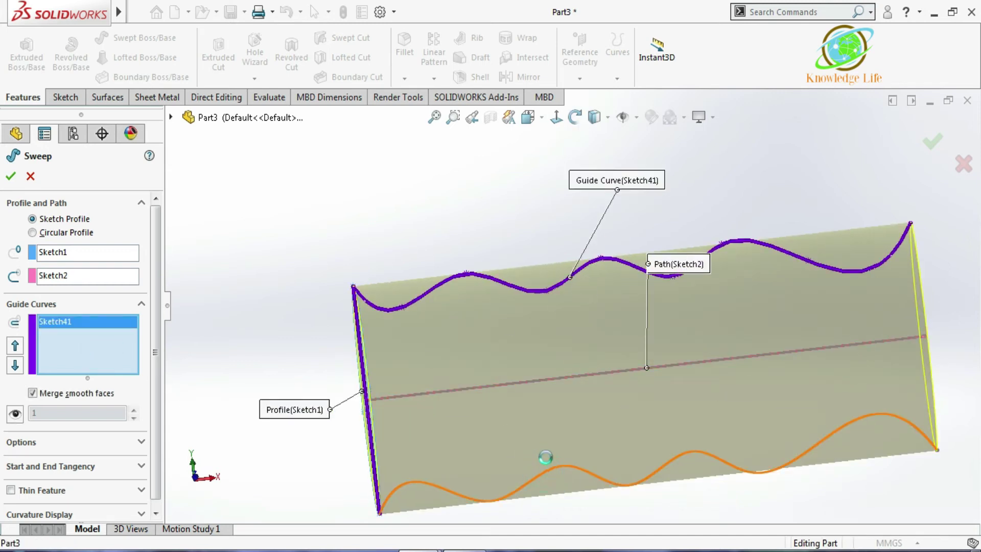
{"action": "left_click", "coordinate": [546, 457]}
{"action": "scroll", "coordinate": [519, 388], "scroll_direction": "up", "scroll_amount": 2}
{"action": "middle_click_drag", "start_coordinate": [751, 423], "coordinate": [424, 305]}
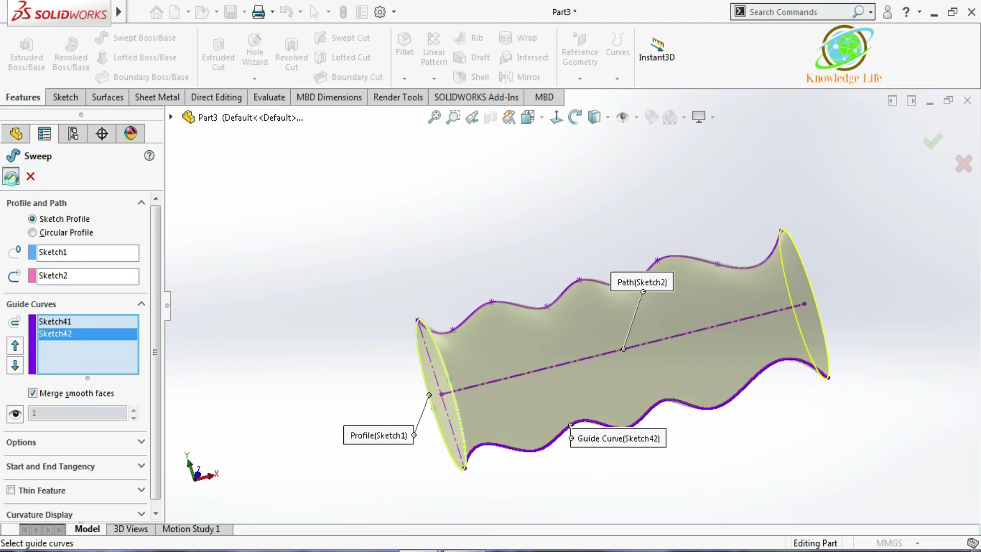
{"action": "left_click", "coordinate": [11, 177]}
- Switch to the Part2 document and open its bent path sketch for viewing normal to the sketch plane
{"action": "middle_click_drag", "start_coordinate": [554, 313], "coordinate": [604, 345]}
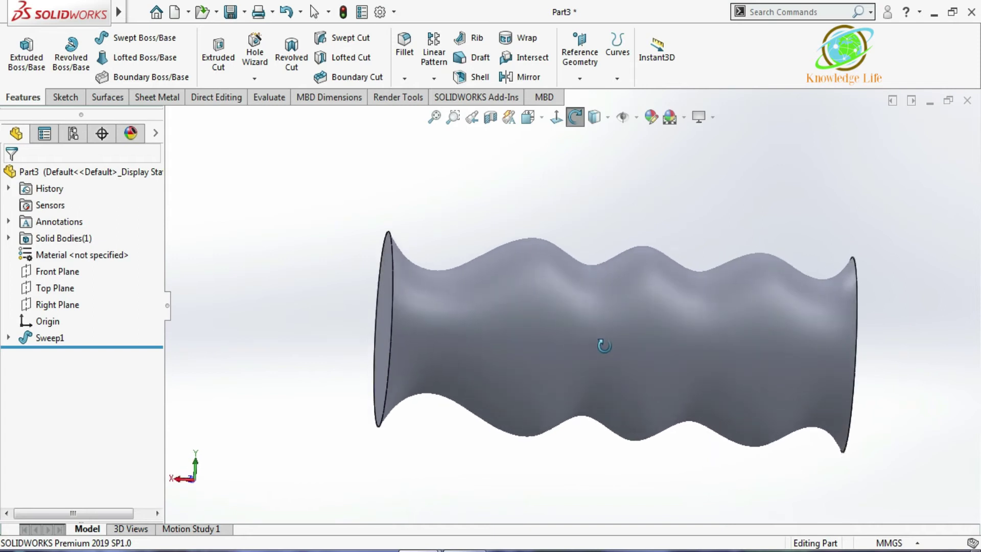
{"action": "middle_click_drag", "start_coordinate": [723, 221], "coordinate": [671, 346]}
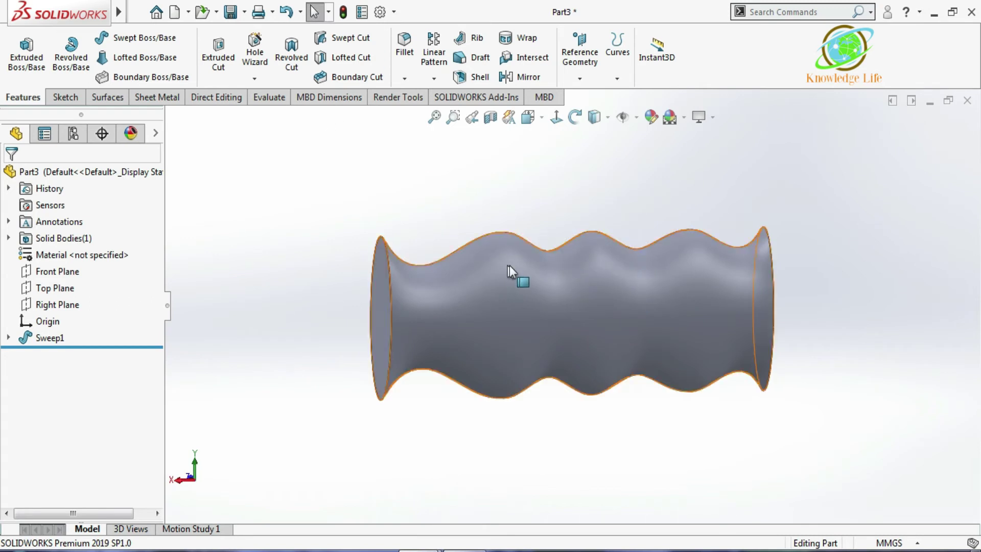
{"action": "middle_click_drag", "start_coordinate": [511, 268], "coordinate": [530, 247]}
{"action": "scroll", "coordinate": [611, 249], "scroll_direction": "down", "scroll_amount": 3}
{"action": "scroll", "coordinate": [597, 363], "scroll_direction": "up", "scroll_amount": 4}
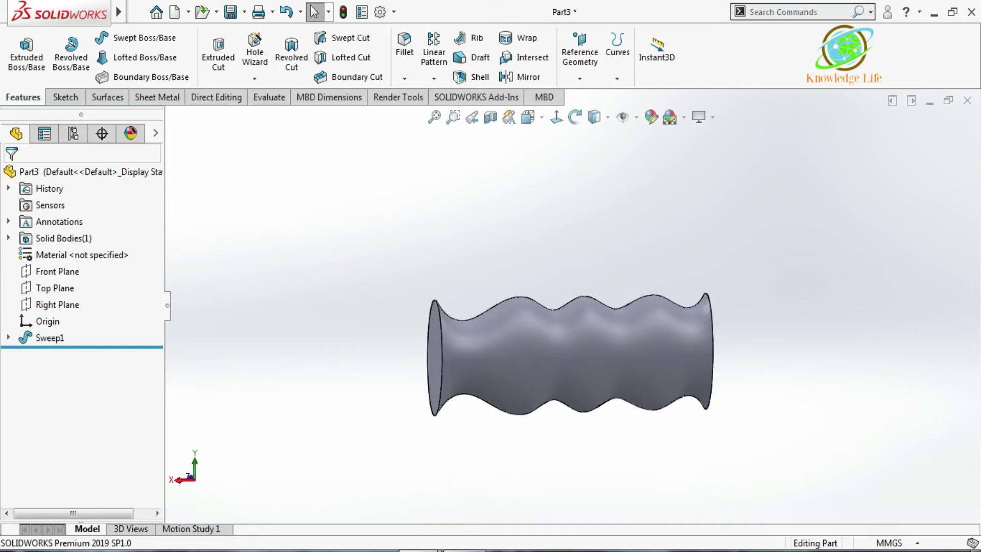
{"action": "left_click", "coordinate": [393, 504]}
{"action": "mouse_move", "coordinate": [731, 290]}
{"action": "middle_mouse_down"}
{"action": "mouse_move", "coordinate": [648, 303]}
{"action": "mouse_move", "coordinate": [744, 320]}
{"action": "mouse_move", "coordinate": [739, 371]}
{"action": "mouse_move", "coordinate": [728, 369]}
{"action": "middle_mouse_up"}
{"action": "left_click", "coordinate": [49, 321]}
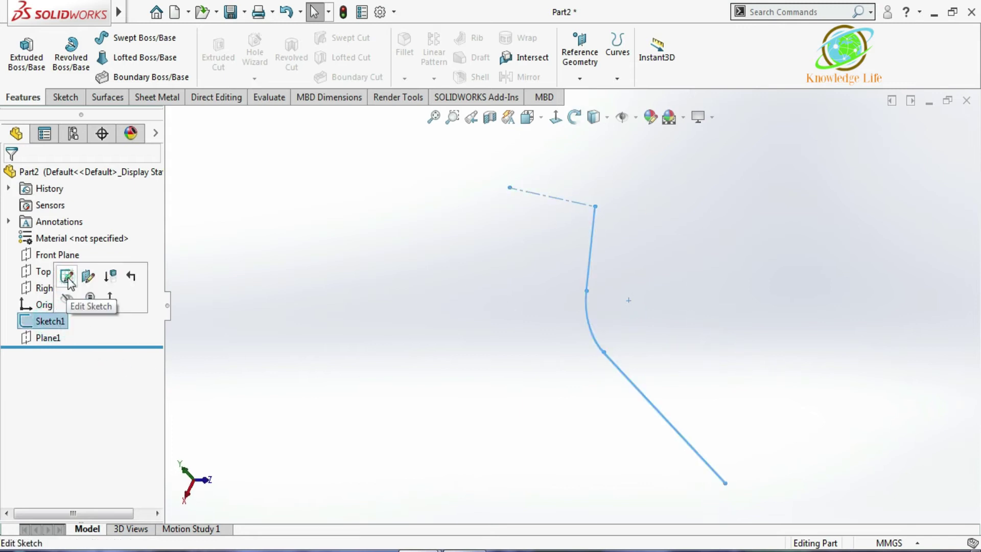
{"action": "left_click", "coordinate": [66, 276]}
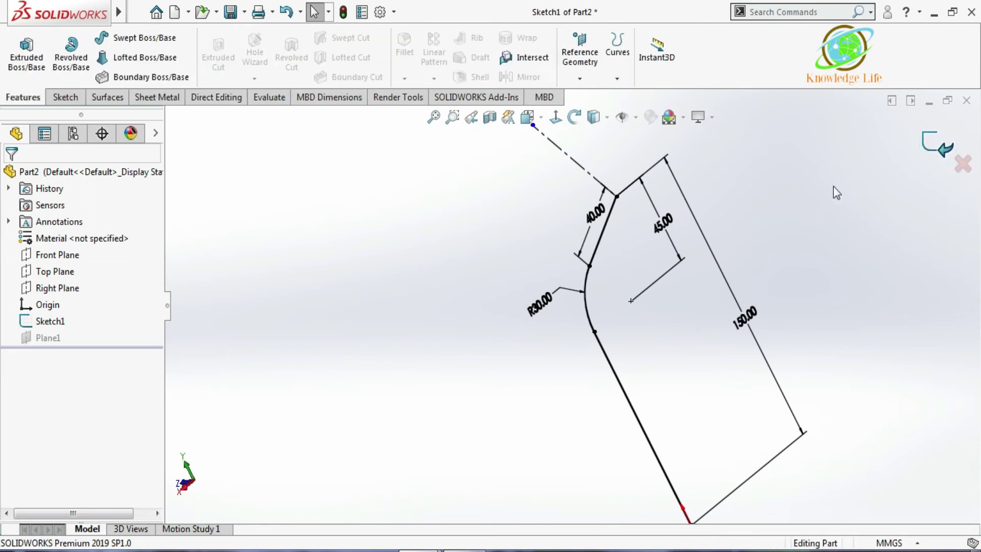
{"action": "left_click", "coordinate": [556, 117]}
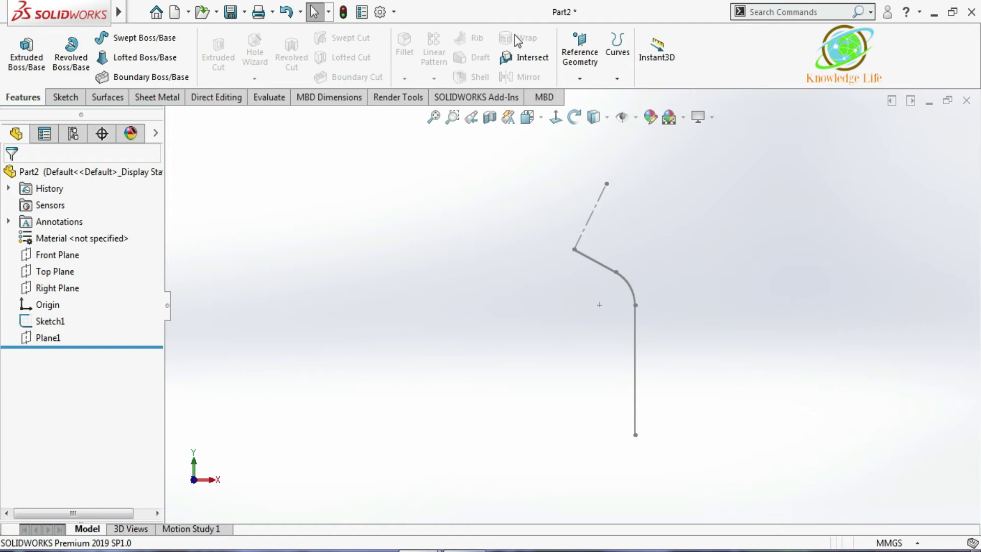
- Create a reference plane through the upper endpoint of the bent path, perpendicular to the short slanted line
{"action": "left_click", "coordinate": [580, 78]}
{"action": "left_click", "coordinate": [582, 94]}
{"action": "left_click", "coordinate": [589, 95]}
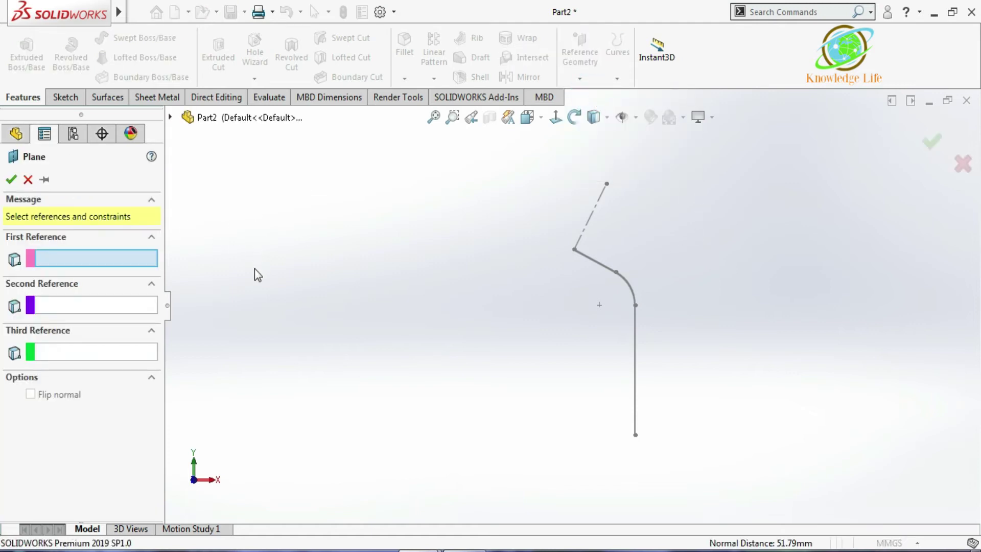
{"action": "left_click", "coordinate": [170, 117]}
{"action": "left_click", "coordinate": [226, 267]}
{"action": "left_click", "coordinate": [574, 250]}
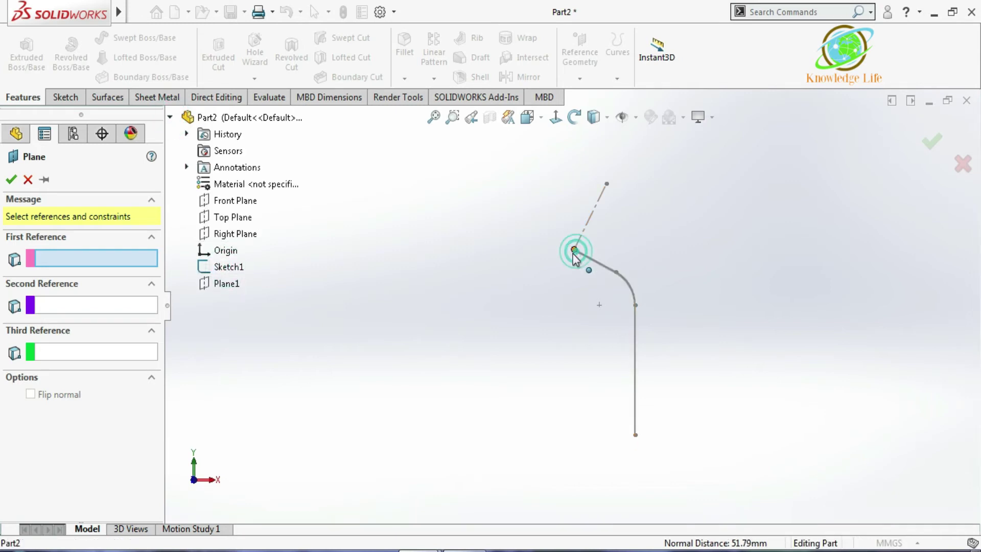
{"action": "left_click", "coordinate": [604, 265]}
{"action": "key", "text": "Return"}
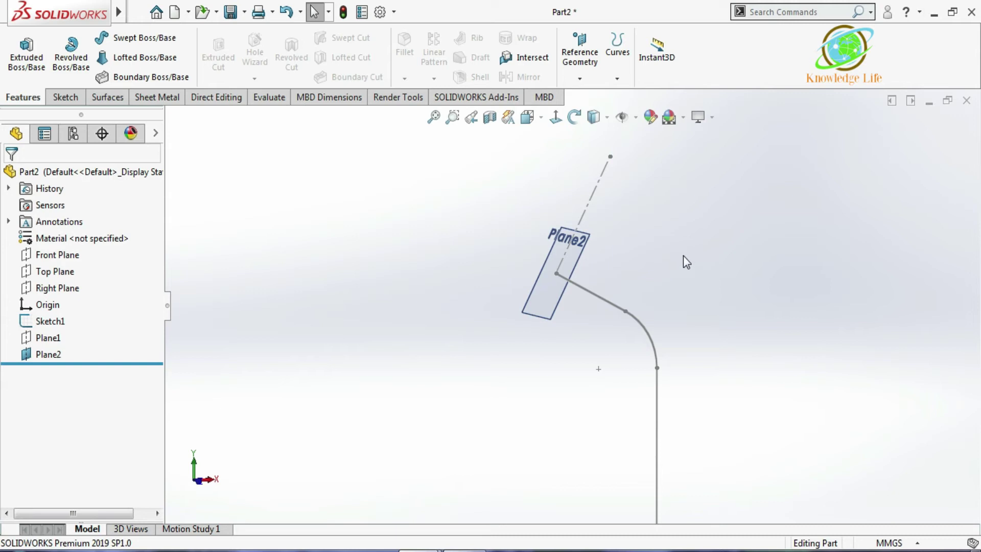
- Sketch a wide center rectangle on the new plane, centred on the path's endpoint, and exit the sketch
{"action": "mouse_move", "coordinate": [669, 254]}
{"action": "middle_mouse_down"}
{"action": "mouse_move", "coordinate": [658, 261]}
{"action": "mouse_move", "coordinate": [725, 250]}
{"action": "mouse_move", "coordinate": [623, 240]}
{"action": "middle_mouse_up"}
{"action": "left_click", "coordinate": [622, 243]}
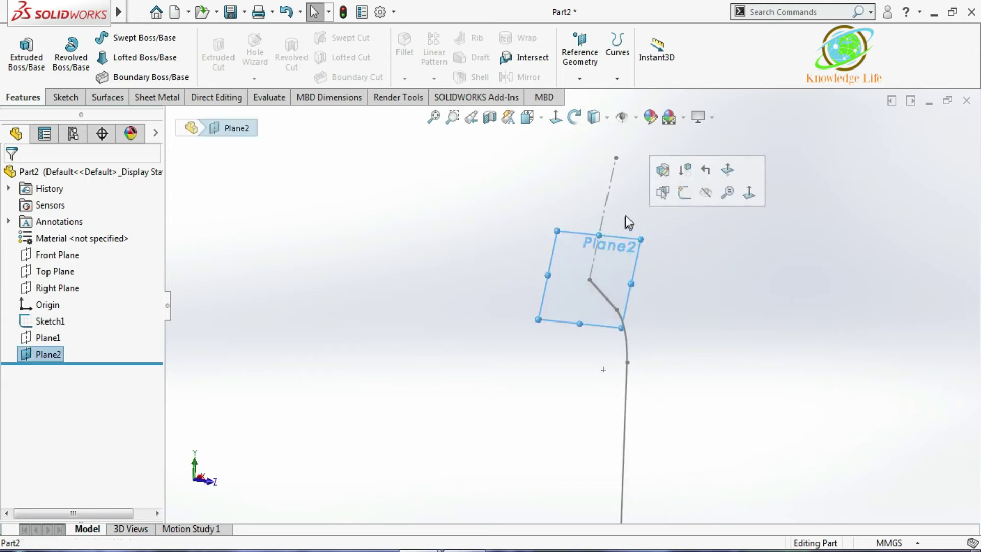
{"action": "left_click", "coordinate": [685, 194]}
{"action": "left_click", "coordinate": [555, 117]}
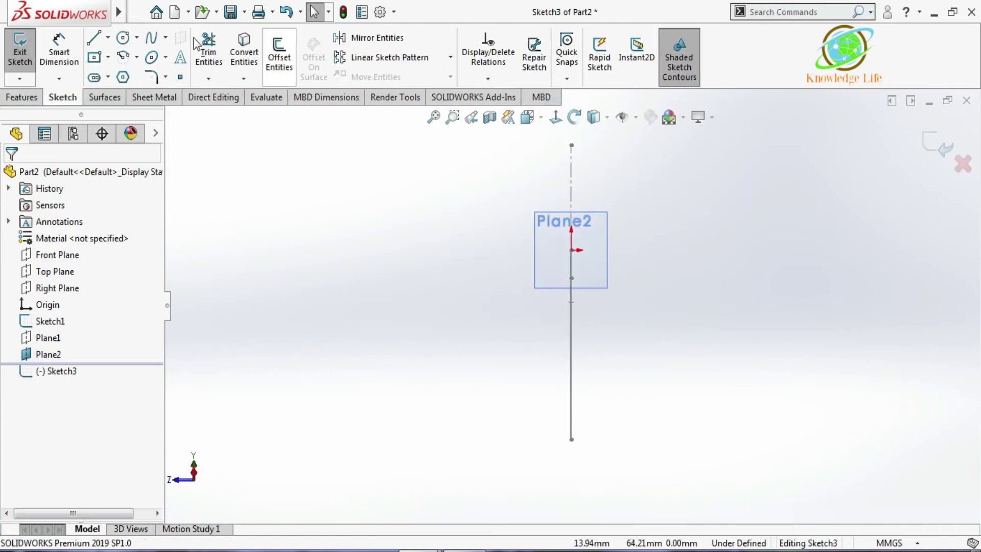
{"action": "left_click", "coordinate": [107, 58]}
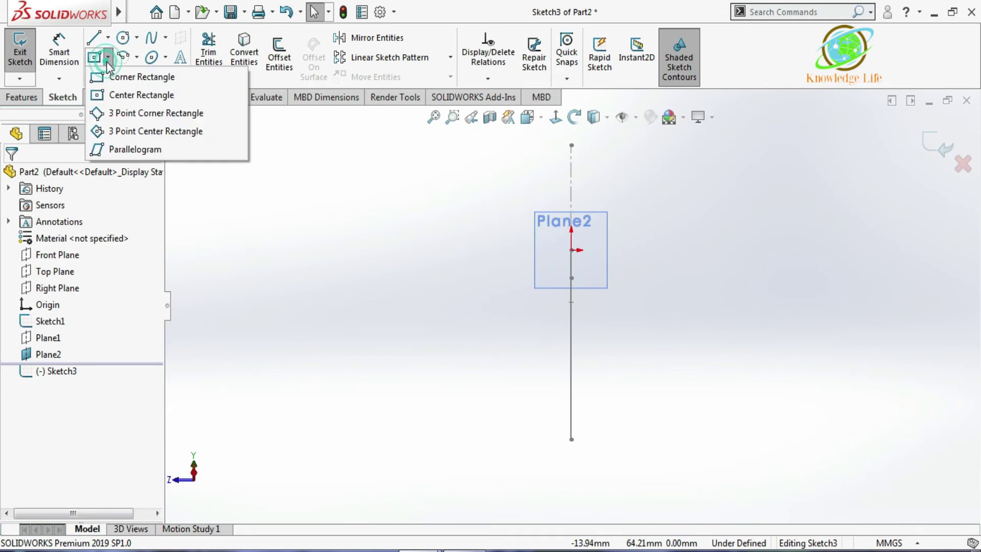
{"action": "left_click", "coordinate": [115, 95]}
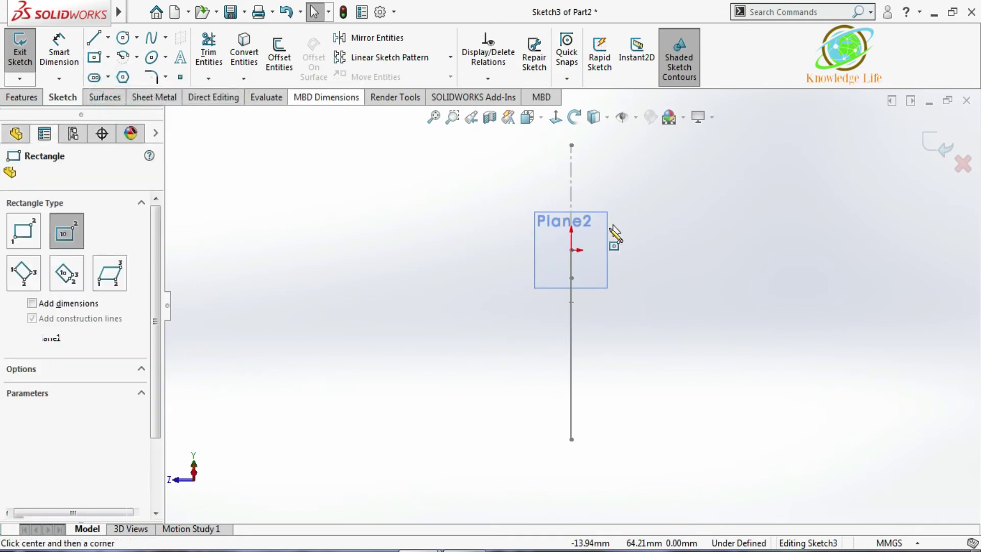
{"action": "left_click", "coordinate": [572, 250]}
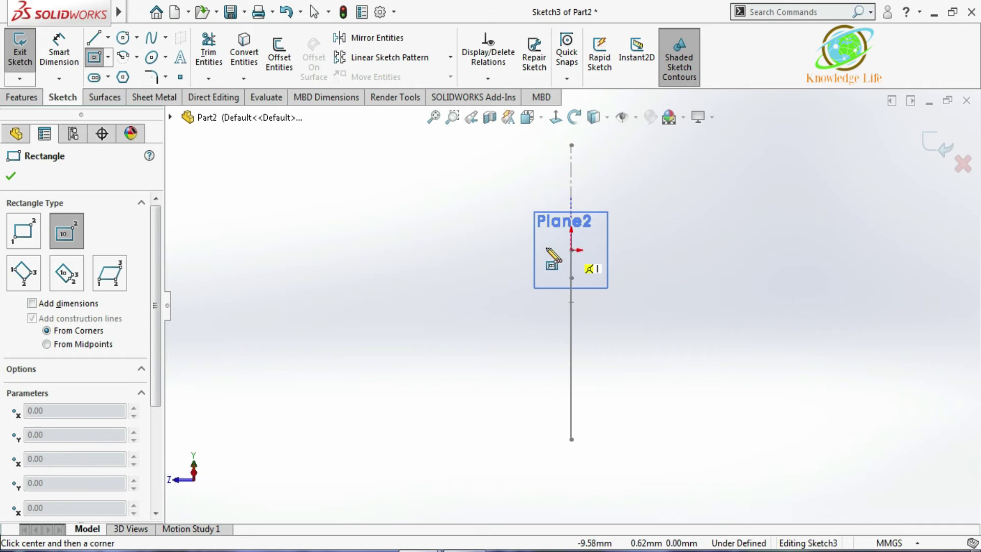
{"action": "left_click", "coordinate": [501, 230]}
{"action": "left_click", "coordinate": [937, 151]}
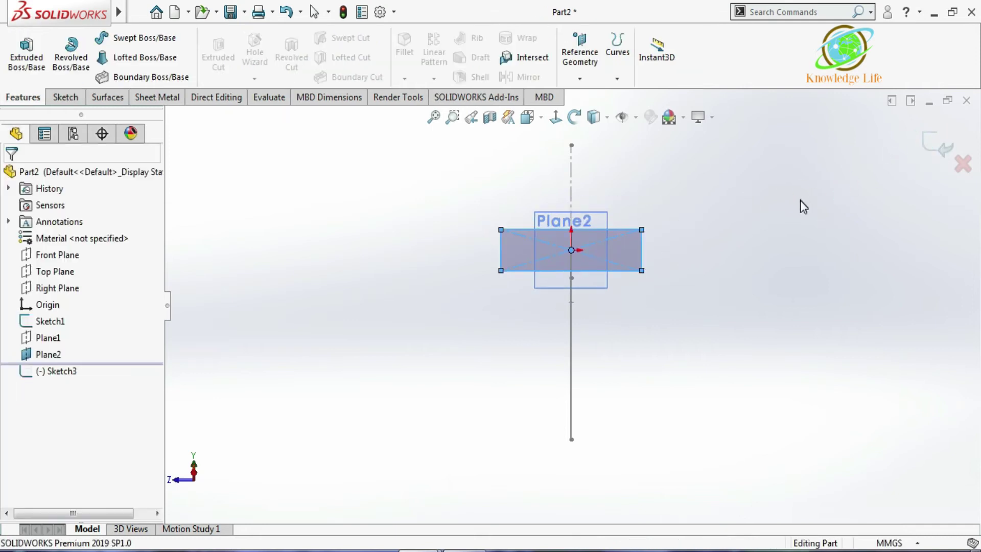
- Start a Swept Boss/Base of the rectangle along the bent path sketch and expand its sweep options
{"action": "mouse_move", "coordinate": [791, 197]}
{"action": "middle_mouse_down"}
{"action": "mouse_move", "coordinate": [733, 220]}
{"action": "mouse_move", "coordinate": [845, 215]}
{"action": "mouse_move", "coordinate": [698, 313]}
{"action": "middle_mouse_up"}
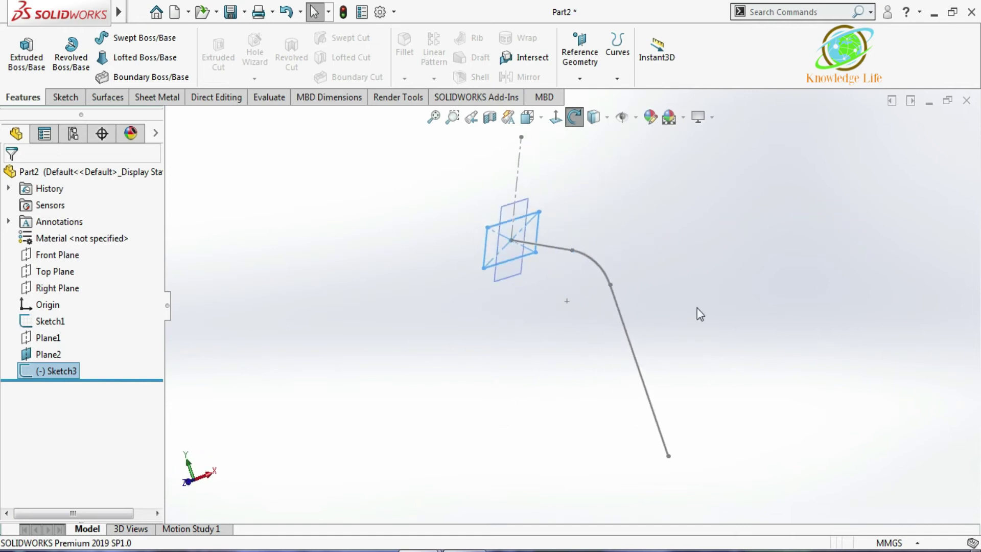
{"action": "left_click", "coordinate": [135, 38]}
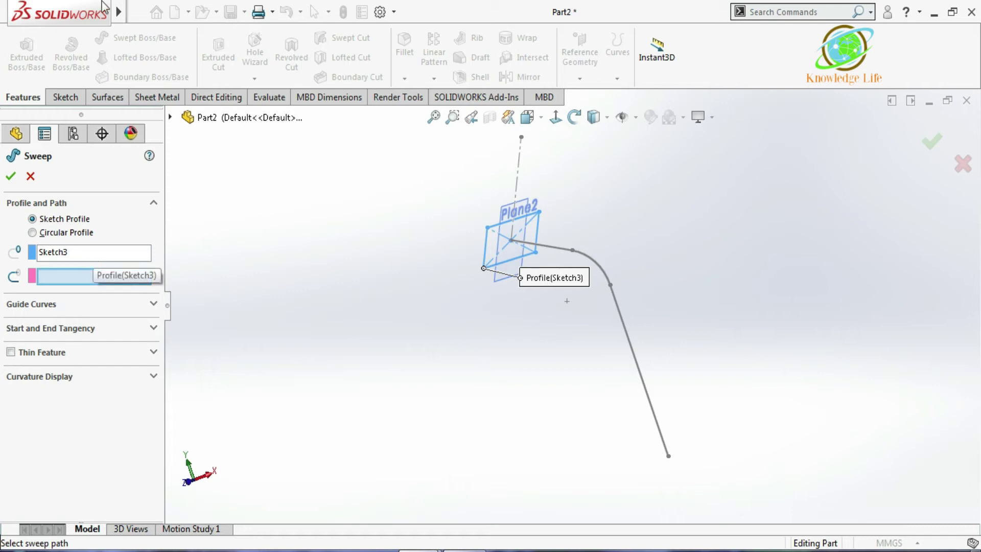
{"action": "left_click", "coordinate": [557, 247]}
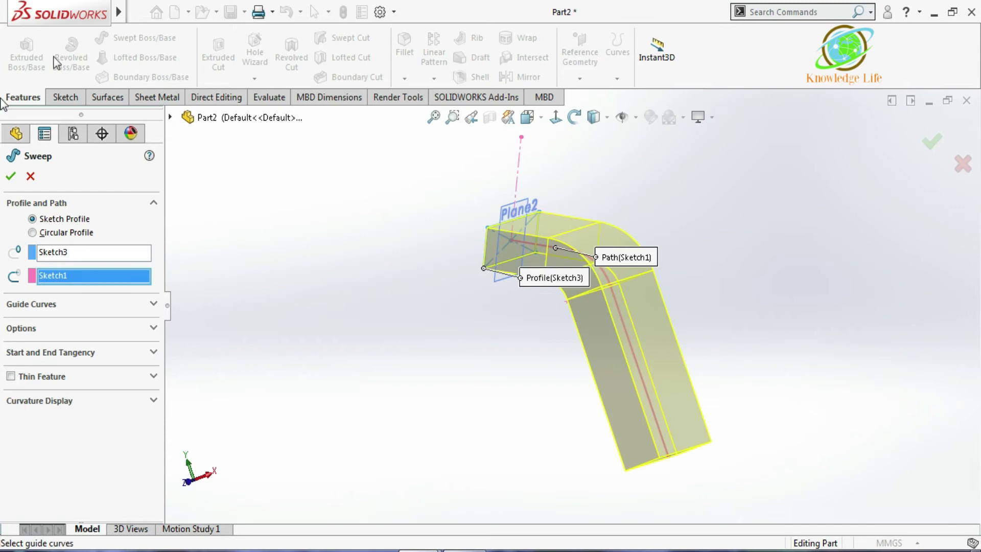
{"action": "left_click", "coordinate": [137, 327]}
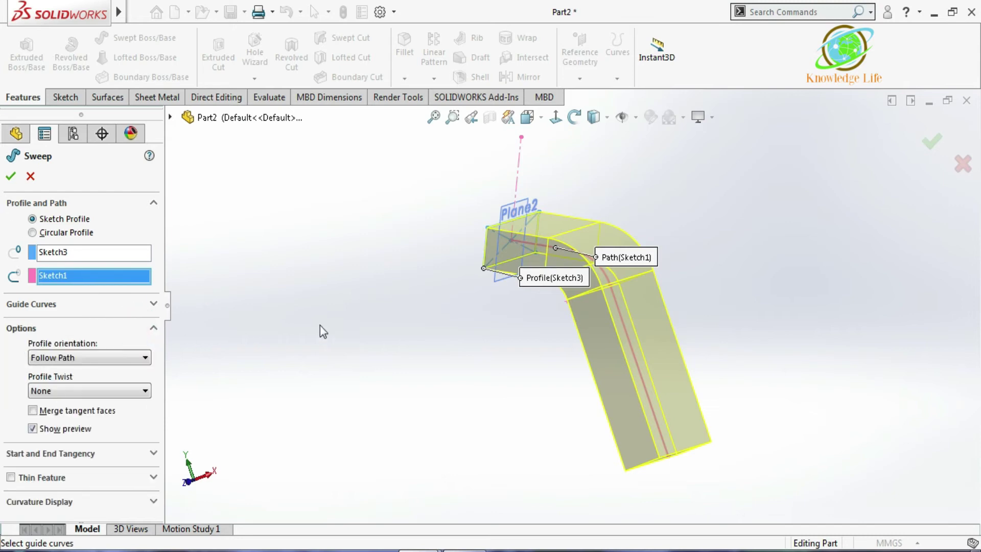
- Examine the Follow Path sweep preview around the bend and show the profile orientation choices
{"action": "scroll", "coordinate": [309, 326], "scroll_direction": "up", "scroll_amount": 2}
{"action": "middle_click_drag", "start_coordinate": [309, 326], "coordinate": [366, 348]}
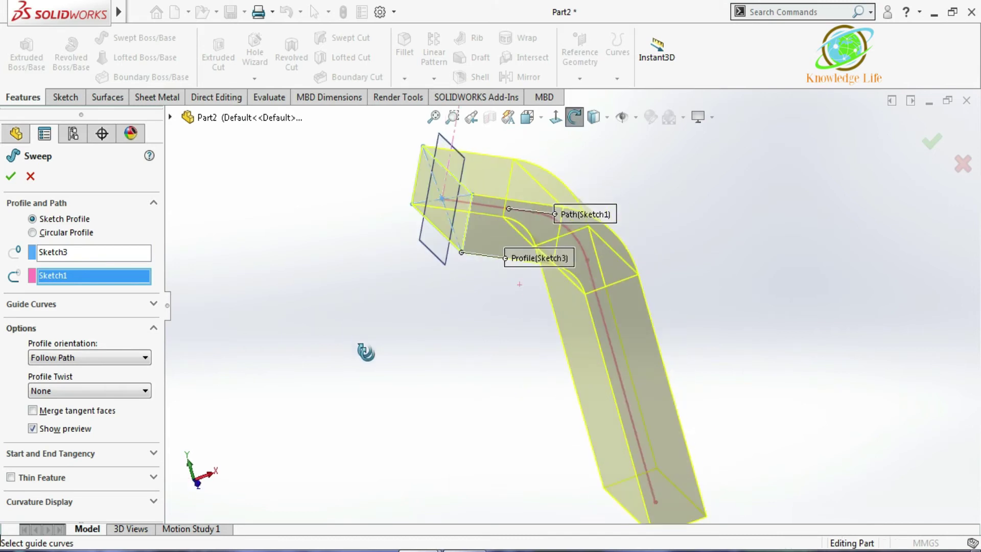
{"action": "scroll", "coordinate": [514, 244], "scroll_direction": "down", "scroll_amount": 3}
{"action": "scroll", "coordinate": [413, 269], "scroll_direction": "up", "scroll_amount": 4}
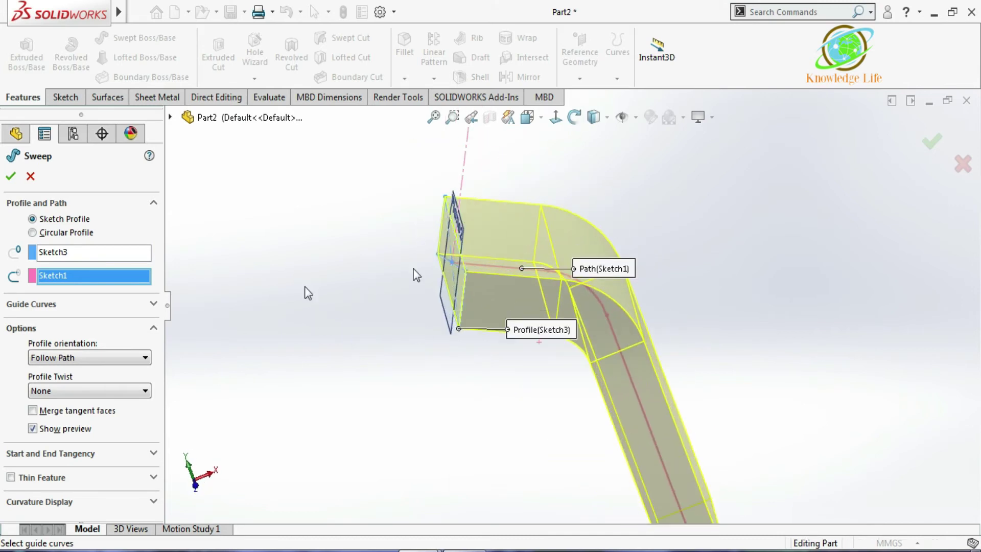
{"action": "left_click", "coordinate": [121, 358]}
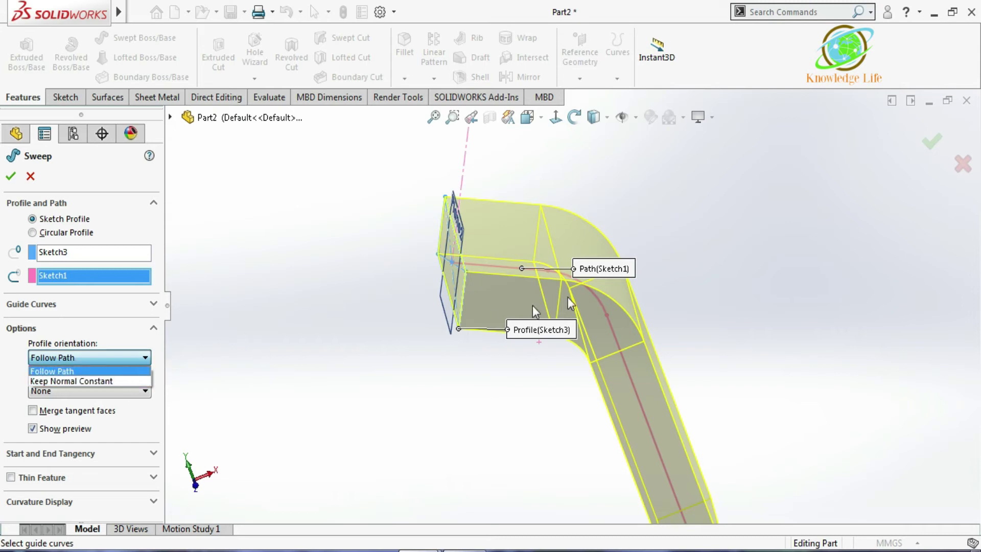
{"action": "scroll", "coordinate": [707, 305], "scroll_direction": "up", "scroll_amount": 2}
{"action": "scroll", "coordinate": [696, 302], "scroll_direction": "down", "scroll_amount": 2}
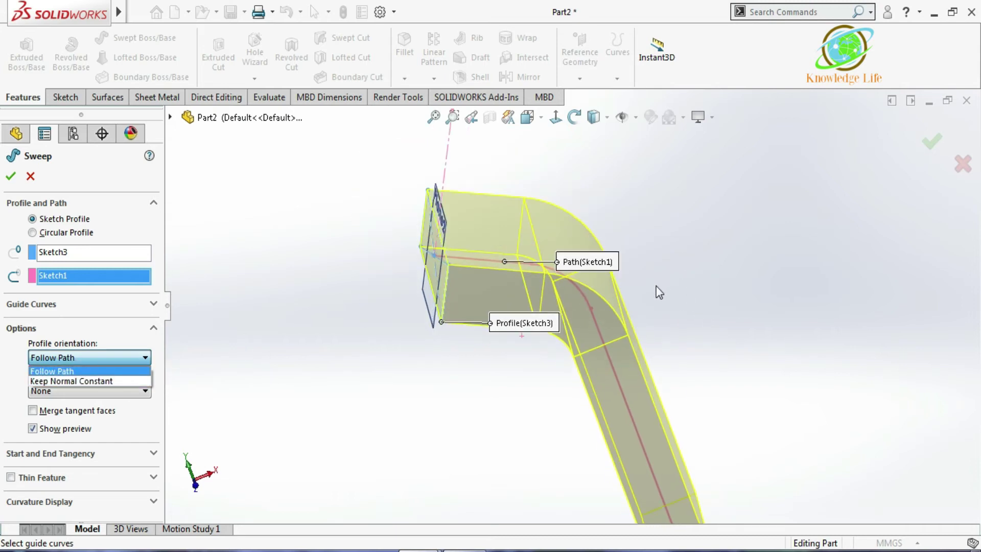
{"action": "scroll", "coordinate": [656, 286], "scroll_direction": "up", "scroll_amount": 2}
{"action": "scroll", "coordinate": [618, 306], "scroll_direction": "down", "scroll_amount": 2}
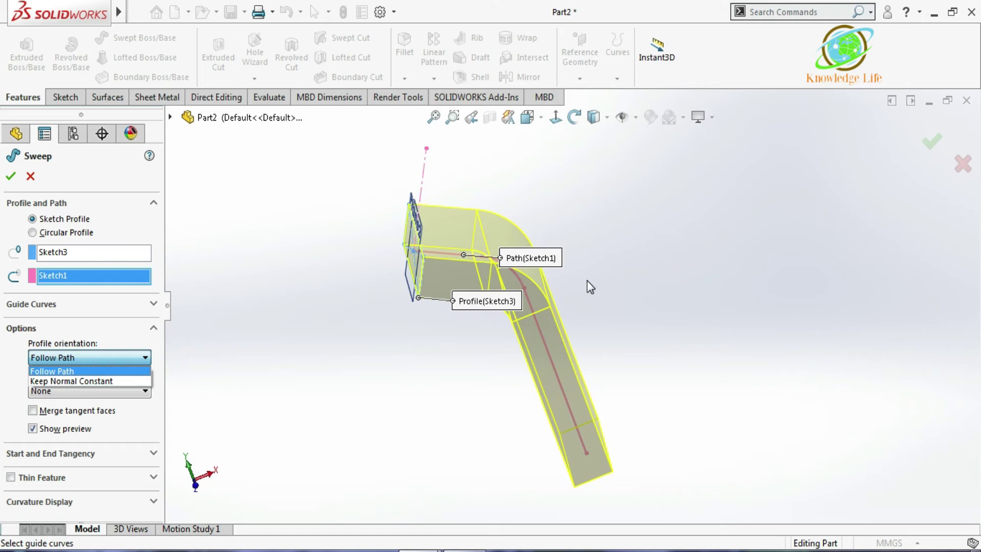
{"action": "scroll", "coordinate": [634, 309], "scroll_direction": "up", "scroll_amount": 2}
{"action": "scroll", "coordinate": [547, 306], "scroll_direction": "down", "scroll_amount": 5}
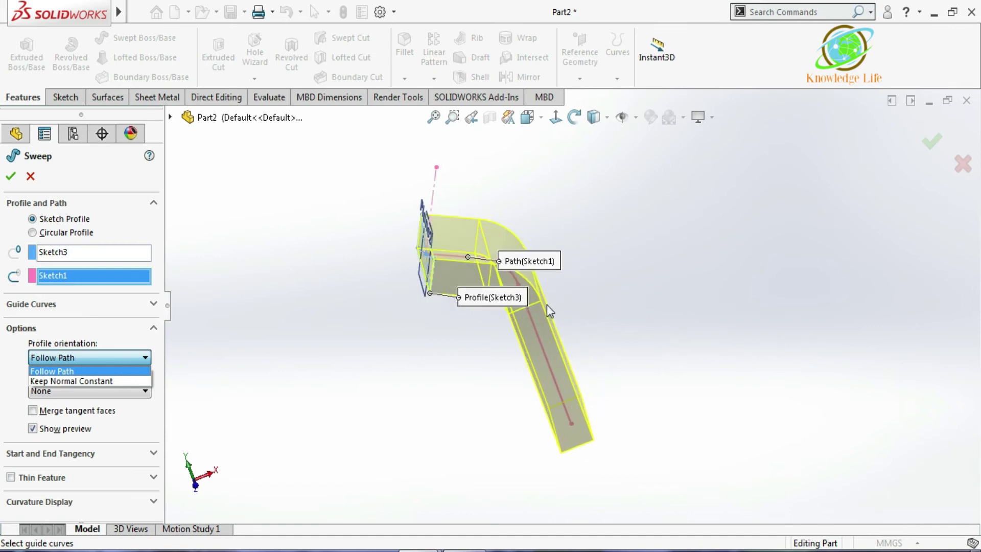
- Try the Keep Normal Constant profile orientation, examine the sweep preview's end face, and set the orientation back to Follow Path
{"action": "left_click", "coordinate": [84, 381]}
{"action": "scroll", "coordinate": [562, 312], "scroll_direction": "up", "scroll_amount": 3}
{"action": "middle_click_drag", "start_coordinate": [680, 317], "coordinate": [681, 266]}
{"action": "scroll", "coordinate": [591, 271], "scroll_direction": "down", "scroll_amount": 2}
{"action": "middle_click_drag", "start_coordinate": [591, 271], "coordinate": [661, 246]}
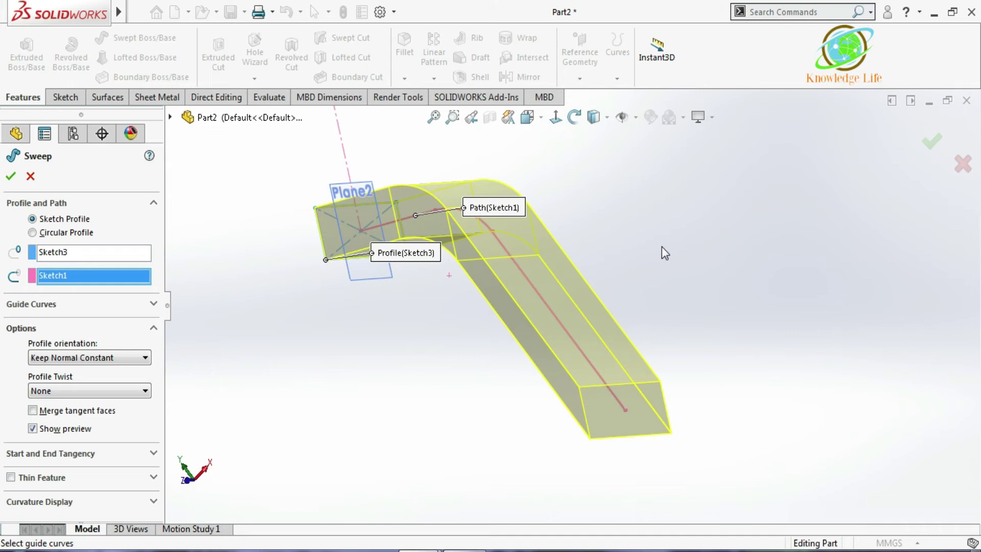
{"action": "mouse_move", "coordinate": [566, 258]}
{"action": "middle_mouse_down"}
{"action": "mouse_move", "coordinate": [603, 269]}
{"action": "mouse_move", "coordinate": [573, 223]}
{"action": "mouse_move", "coordinate": [587, 263]}
{"action": "mouse_move", "coordinate": [568, 234]}
{"action": "mouse_move", "coordinate": [565, 270]}
{"action": "mouse_move", "coordinate": [575, 258]}
{"action": "middle_mouse_up"}
{"action": "left_click", "coordinate": [124, 353]}
{"action": "left_click", "coordinate": [119, 372]}
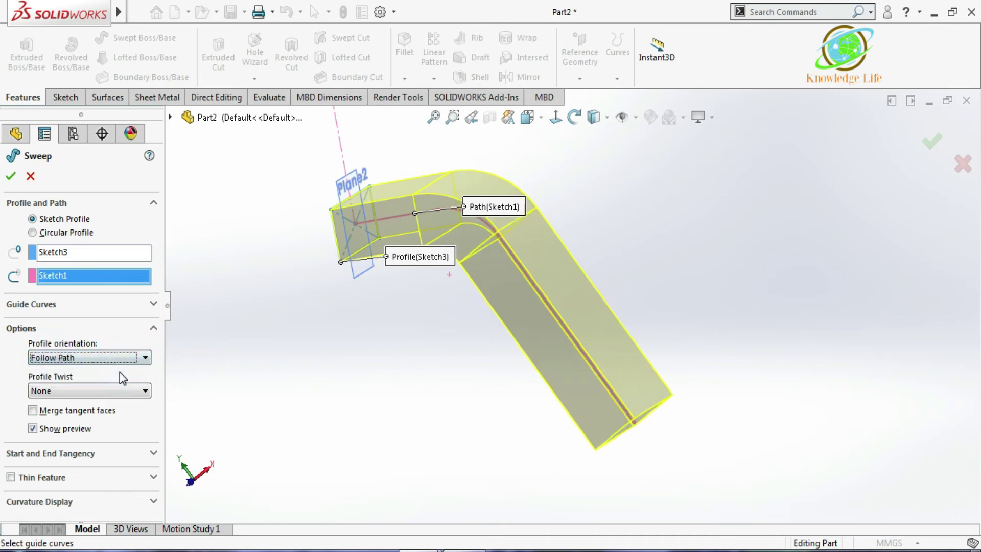
- Try the Merge tangent faces option on the sweep, examine the preview around the bend, and turn the option off again
{"action": "scroll", "coordinate": [520, 263], "scroll_direction": "down", "scroll_amount": 2}
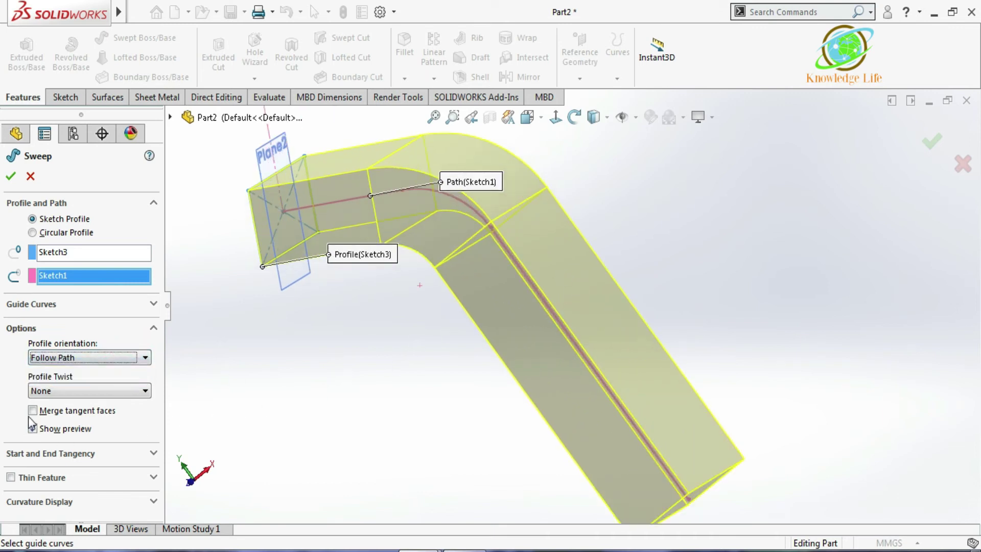
{"action": "middle_click_drag", "start_coordinate": [364, 376], "coordinate": [520, 372]}
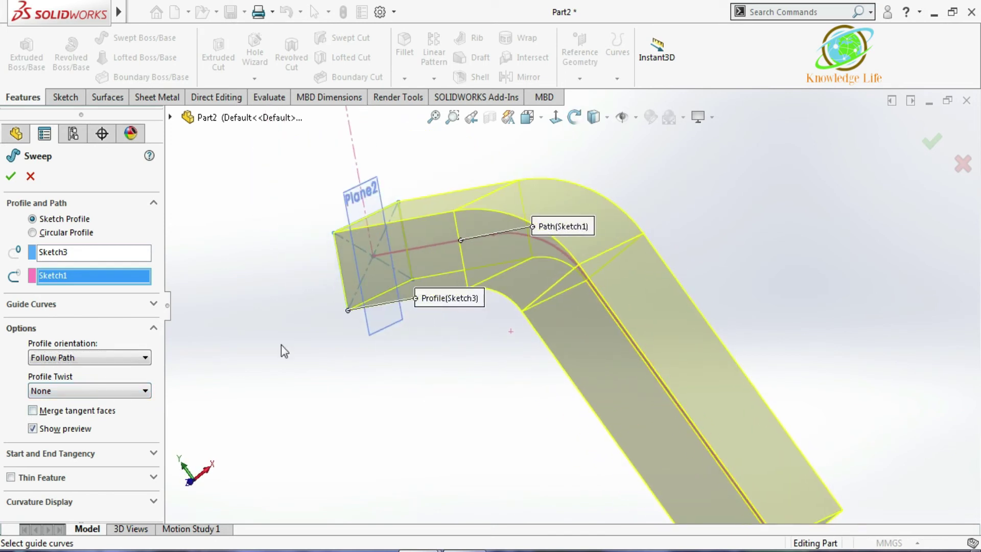
{"action": "left_click", "coordinate": [33, 411]}
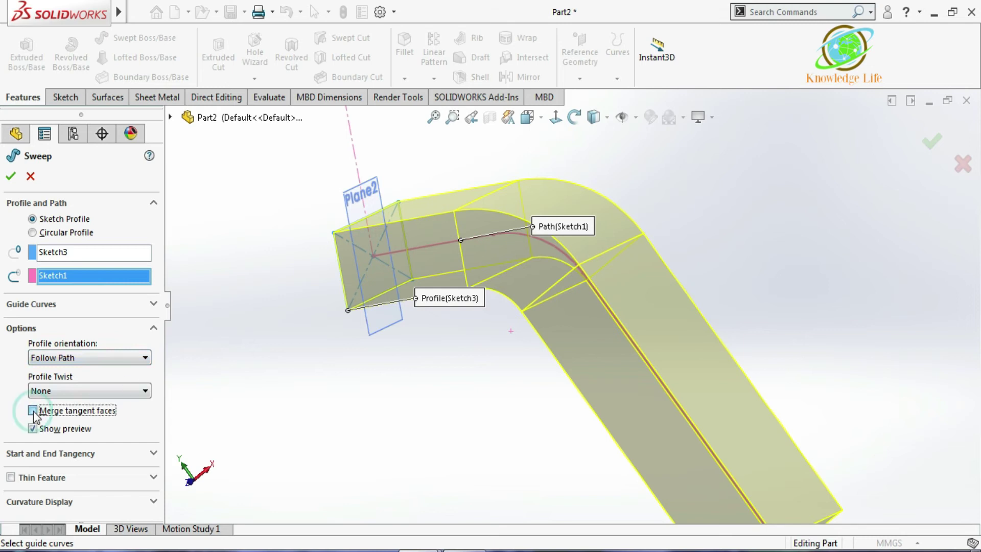
{"action": "middle_click_drag", "start_coordinate": [558, 299], "coordinate": [539, 264]}
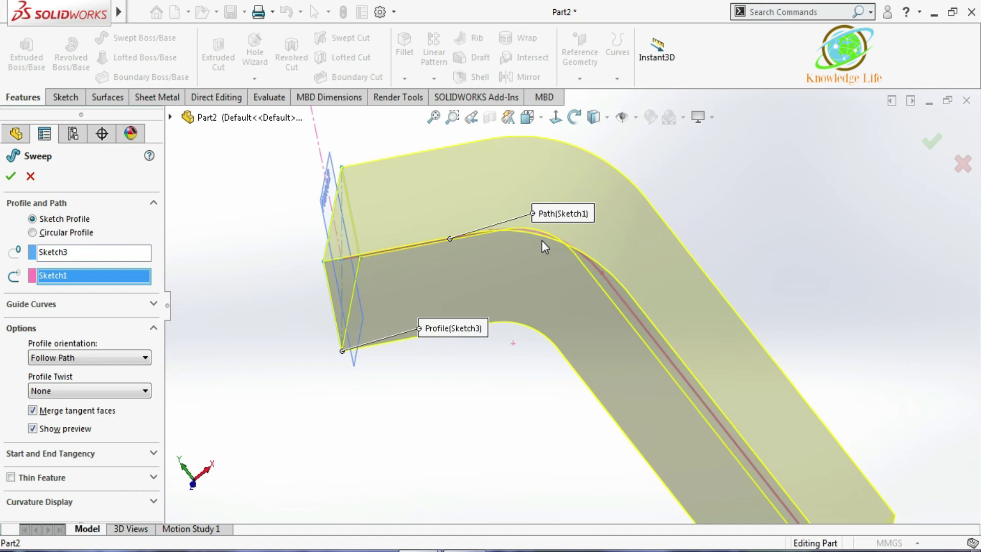
{"action": "left_click", "coordinate": [32, 411]}
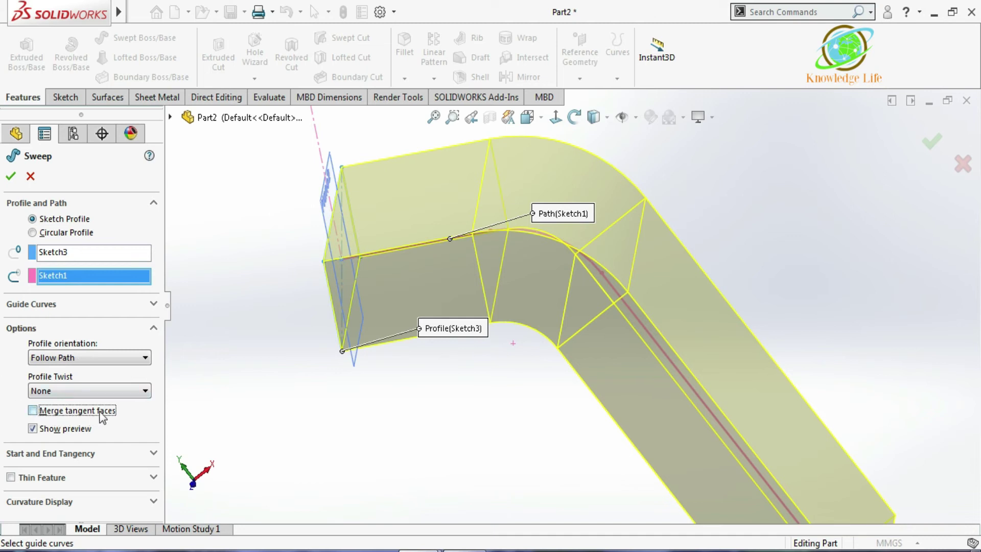
- Accept the sweep with Merge tangent faces off and examine the separate faces around the bend
{"action": "left_click", "coordinate": [11, 177]}
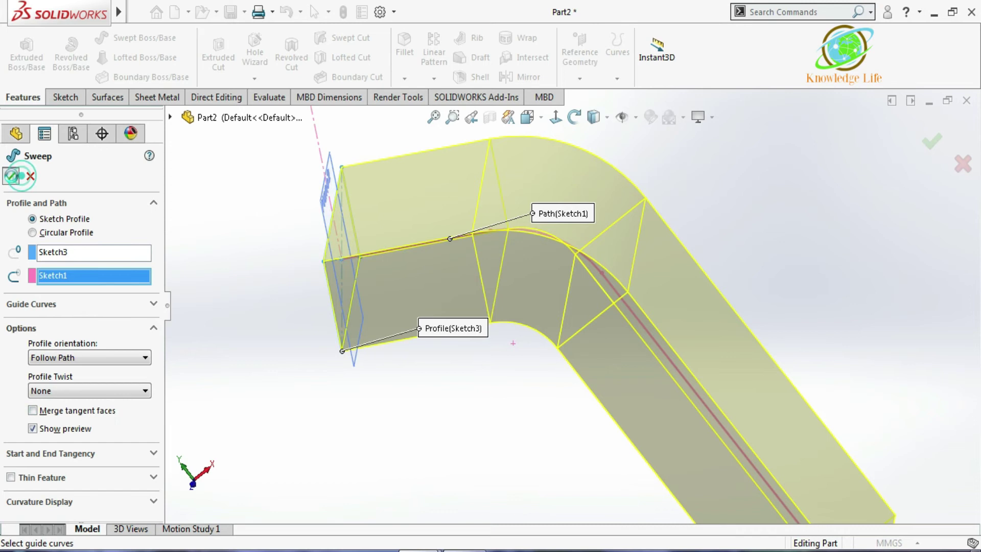
{"action": "middle_click_drag", "start_coordinate": [529, 384], "coordinate": [570, 259]}
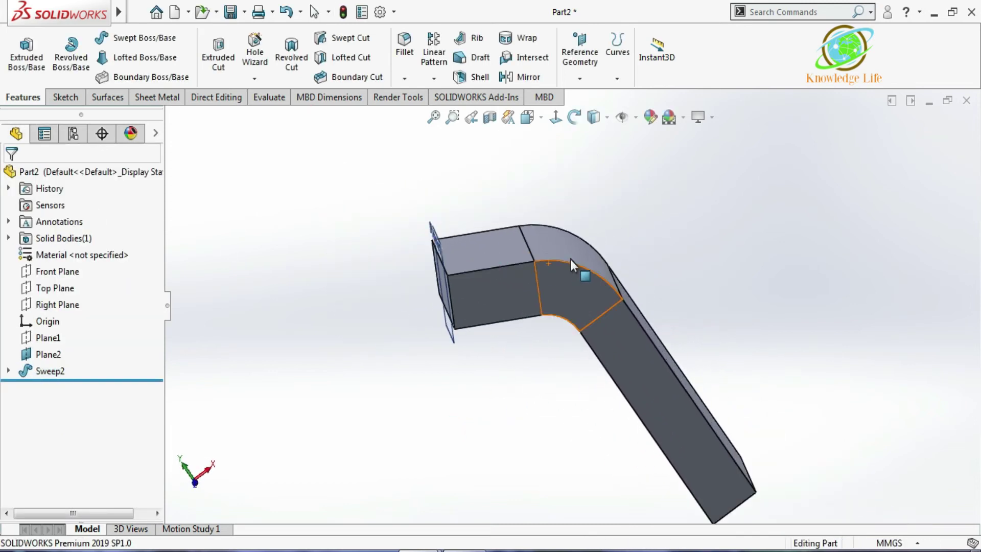
{"action": "scroll", "coordinate": [516, 281], "scroll_direction": "down", "scroll_amount": 3}
{"action": "middle_click_drag", "start_coordinate": [624, 347], "coordinate": [429, 317]}
- Edit the sweep to enable Merge tangent faces, accept it, and examine the merged faces around the bend
{"action": "left_click", "coordinate": [51, 372]}
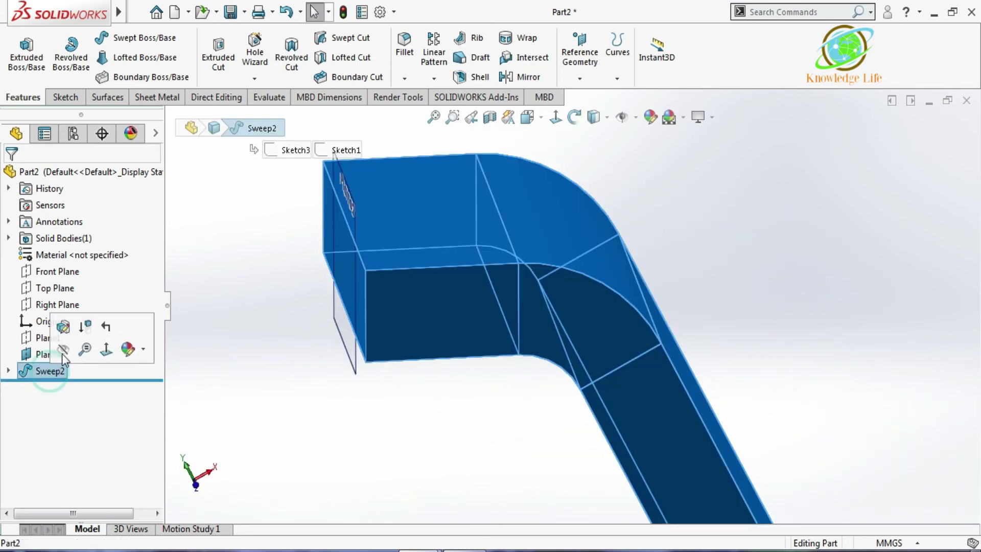
{"action": "left_click", "coordinate": [82, 342]}
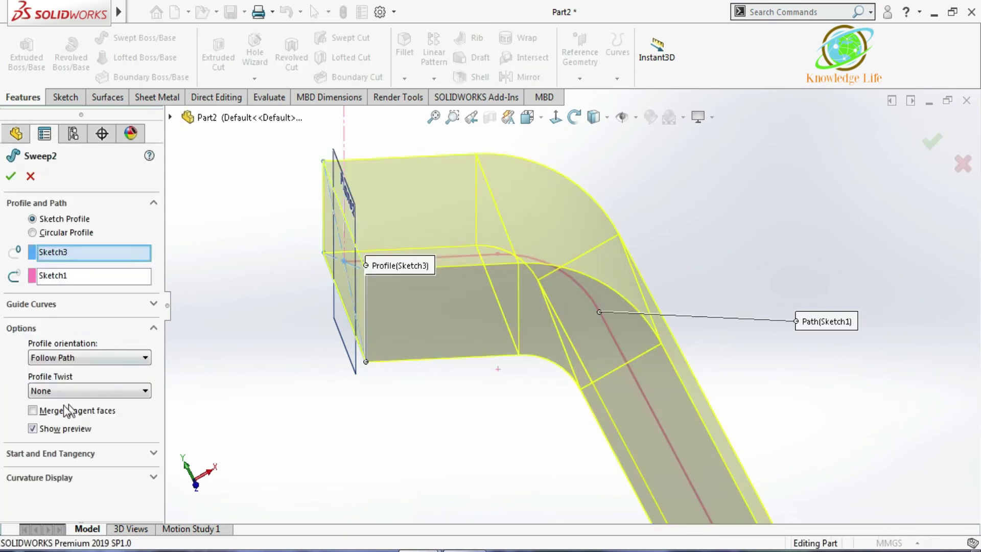
{"action": "left_click", "coordinate": [33, 410]}
{"action": "middle_click_drag", "start_coordinate": [511, 301], "coordinate": [526, 280]}
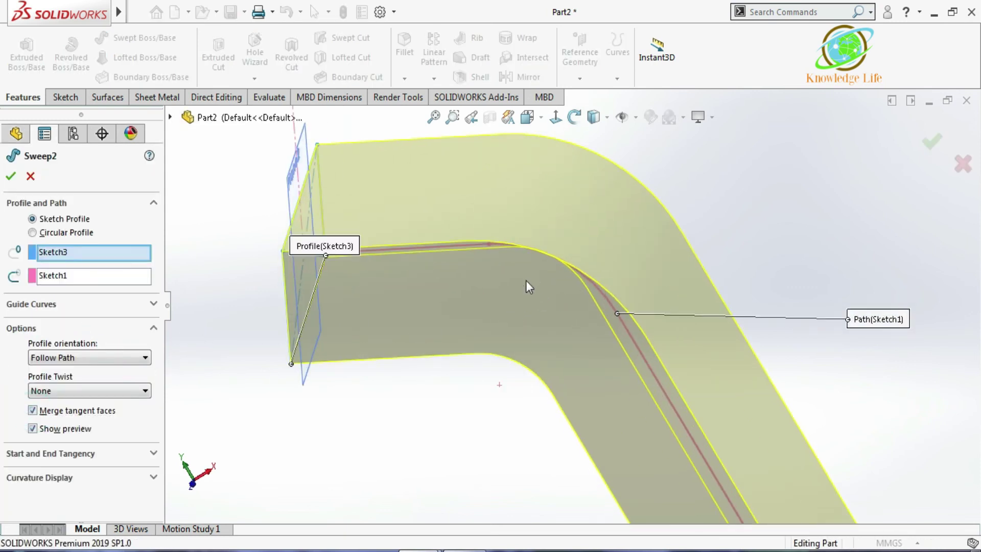
{"action": "left_click", "coordinate": [10, 176]}
{"action": "middle_click_drag", "start_coordinate": [683, 263], "coordinate": [624, 240]}
- Reopen the sweep for editing, try the Keep Normal Constant profile orientation, and examine the preview
{"action": "left_click", "coordinate": [50, 372]}
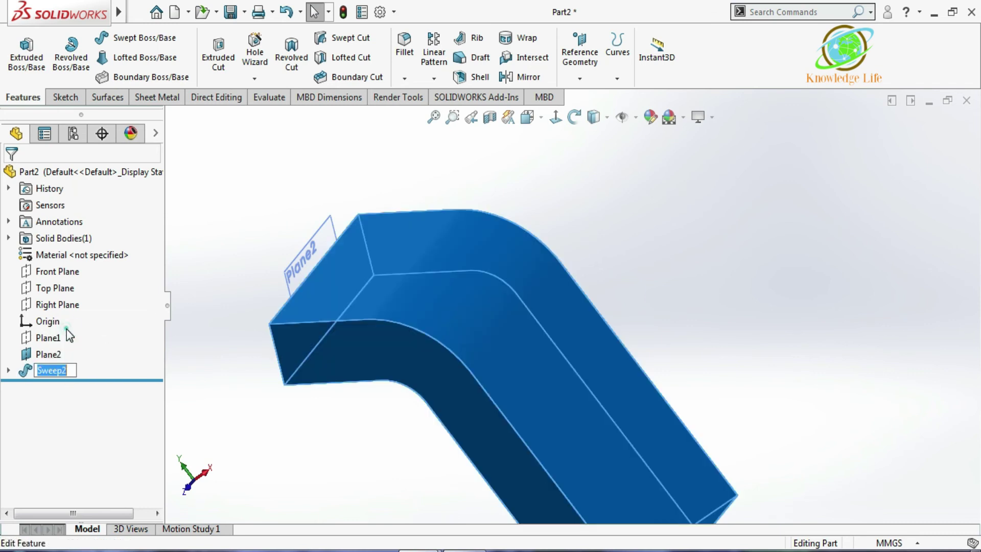
{"action": "left_click", "coordinate": [215, 357]}
{"action": "left_click", "coordinate": [47, 373]}
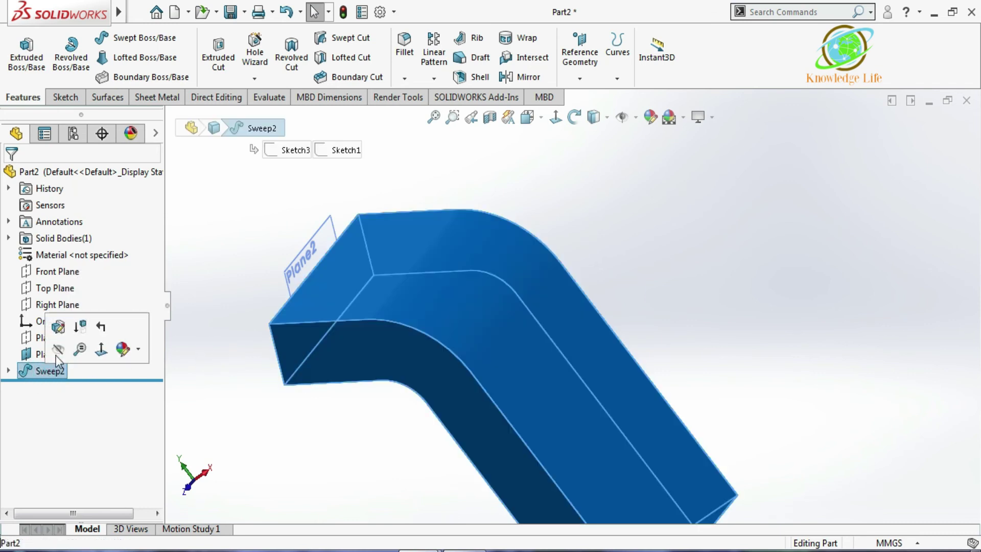
{"action": "left_click", "coordinate": [51, 329]}
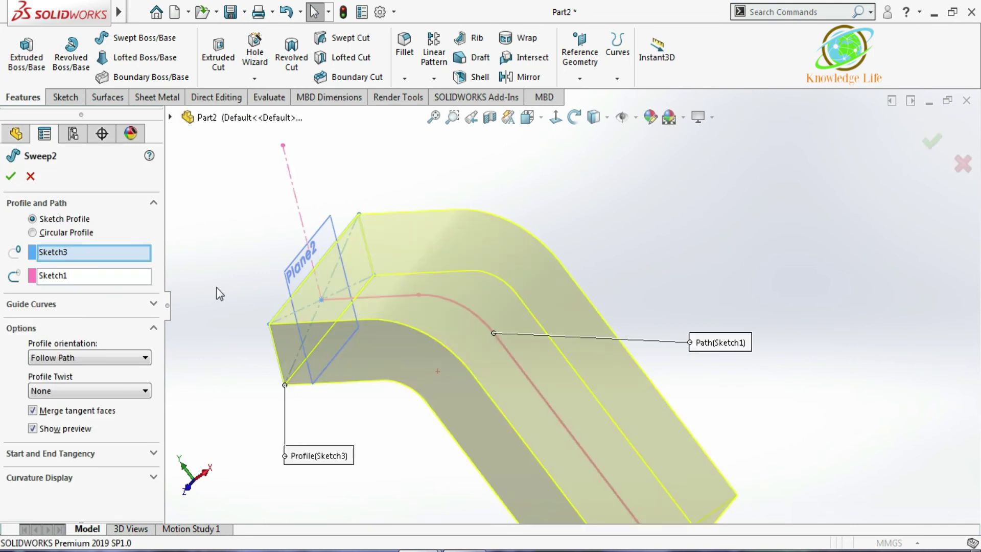
{"action": "left_click", "coordinate": [131, 390]}
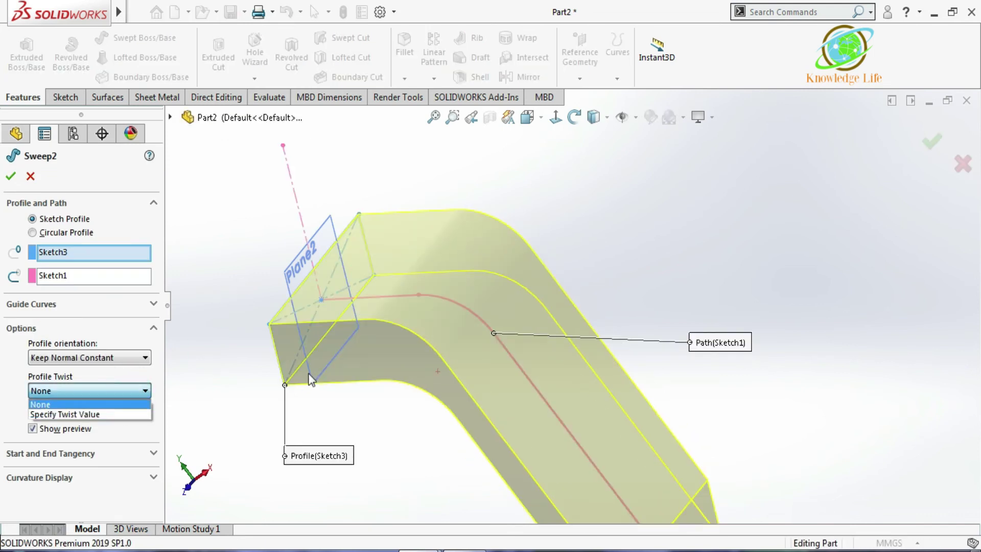
{"action": "scroll", "coordinate": [396, 369], "scroll_direction": "up", "scroll_amount": 3}
{"action": "middle_click_drag", "start_coordinate": [485, 322], "coordinate": [603, 261]}
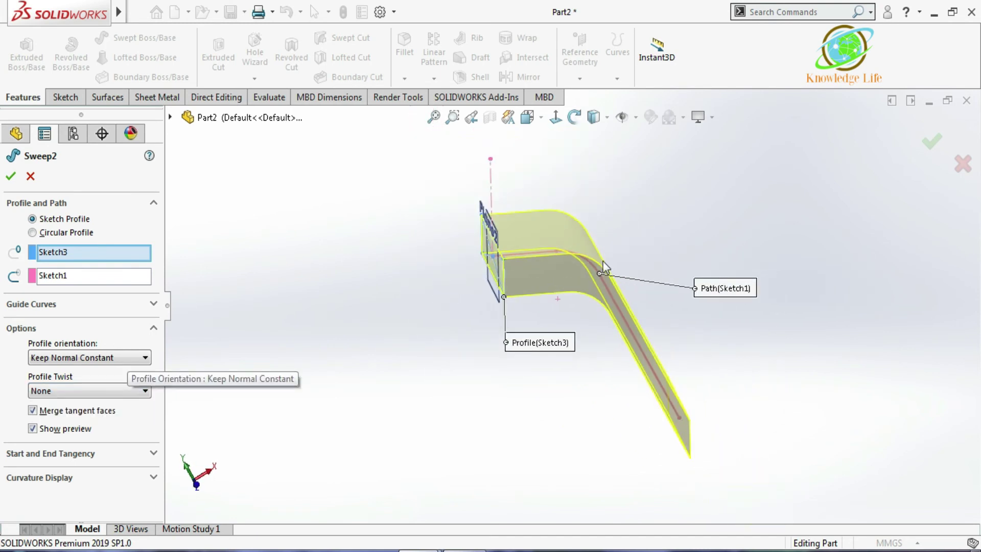
- Try a profile twist with Specify Twist Value, controlled in degrees, and set its angle to 90°
{"action": "left_click", "coordinate": [67, 390]}
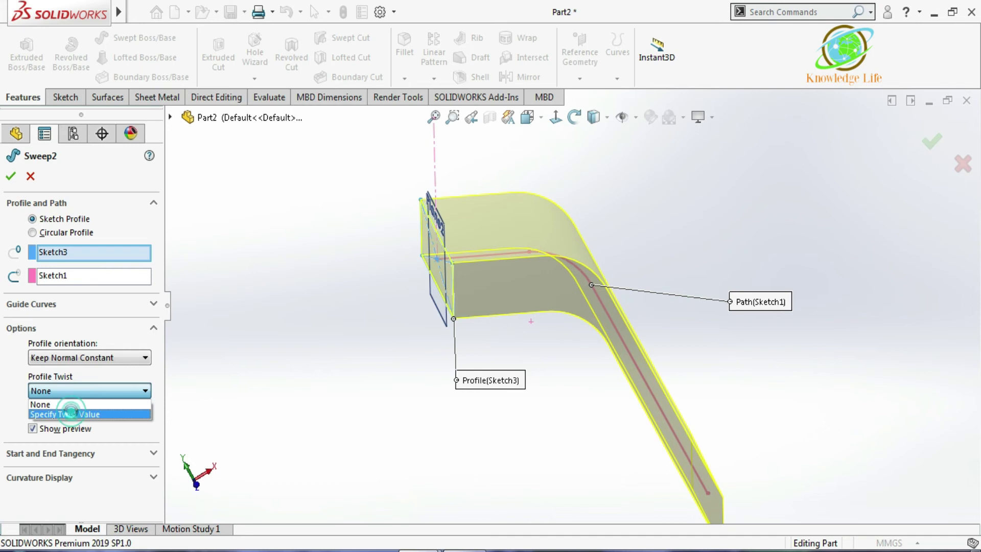
{"action": "left_click", "coordinate": [72, 414]}
{"action": "left_click", "coordinate": [121, 400]}
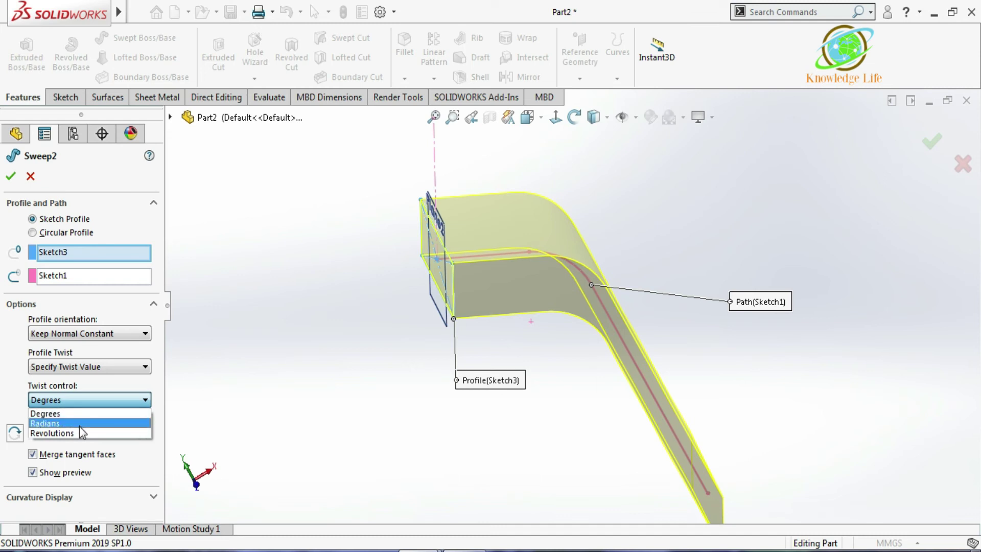
{"action": "left_click", "coordinate": [134, 401]}
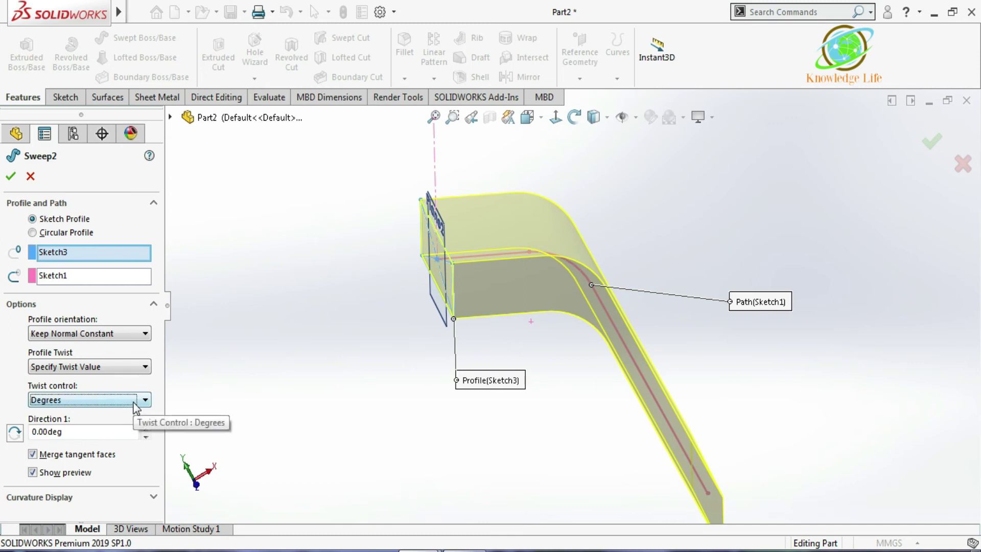
{"action": "left_click", "coordinate": [147, 430]}
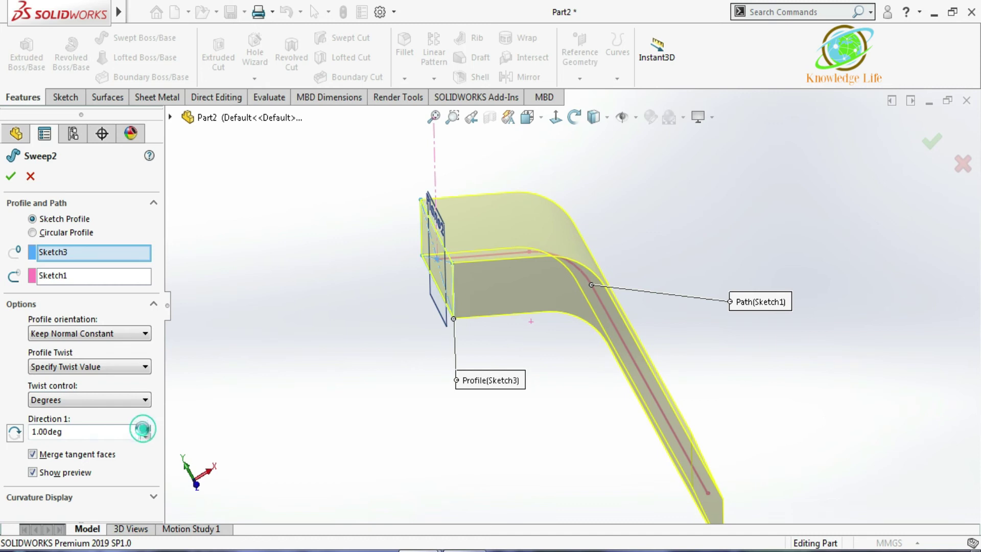
{"action": "left_click", "coordinate": [148, 430]}
{"action": "double_click", "coordinate": [103, 434]}
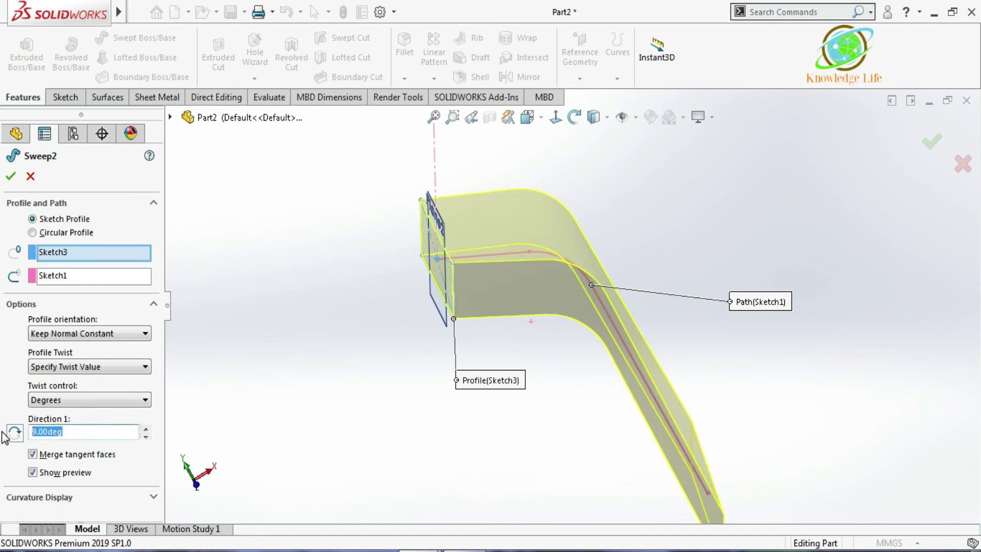
{"action": "type", "text": "90"}
{"action": "key", "text": "Return"}
- Try the Follow Path orientation with the 90° twist, examine the twisted preview, and close the sweep edit
{"action": "middle_click_drag", "start_coordinate": [313, 344], "coordinate": [572, 340]}
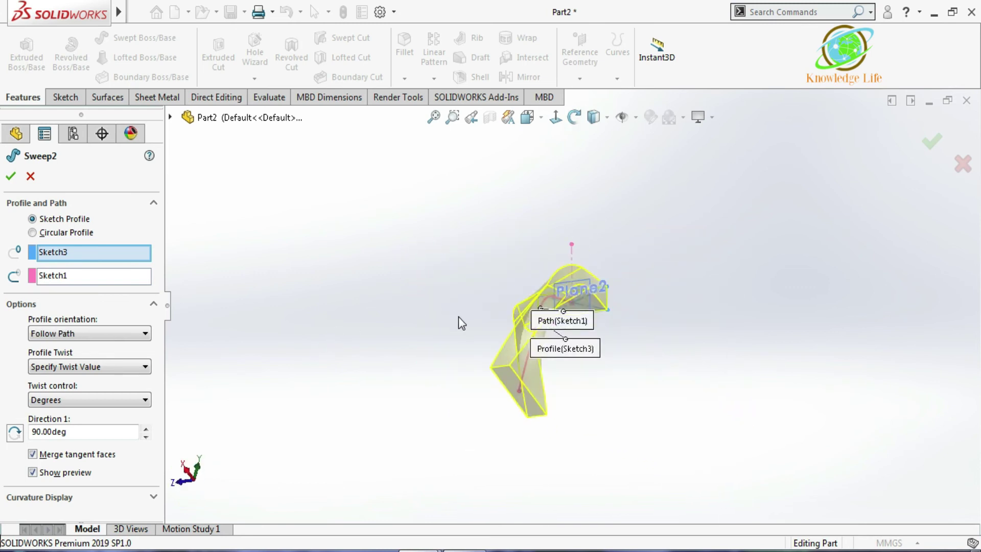
{"action": "middle_click_drag", "start_coordinate": [459, 317], "coordinate": [575, 294]}
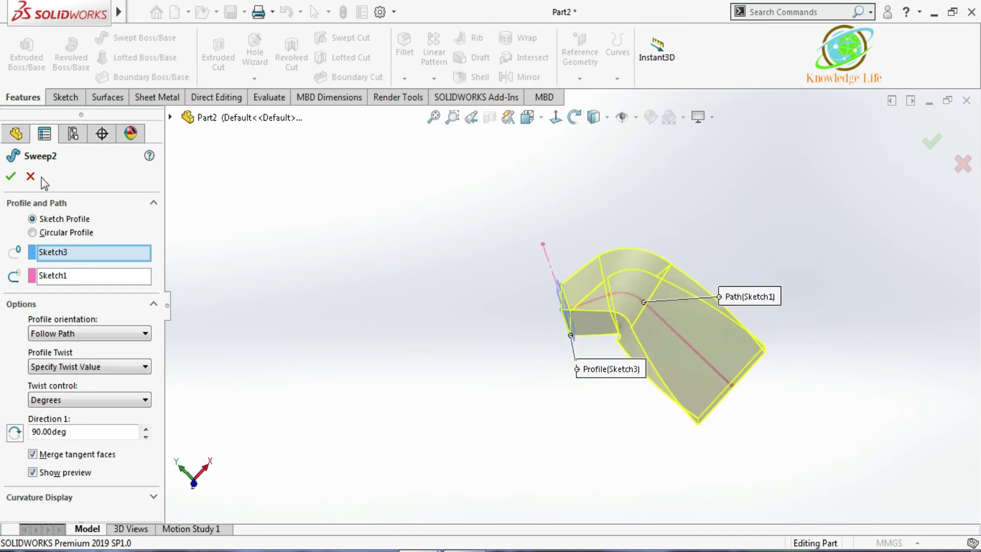
{"action": "left_click", "coordinate": [10, 175]}
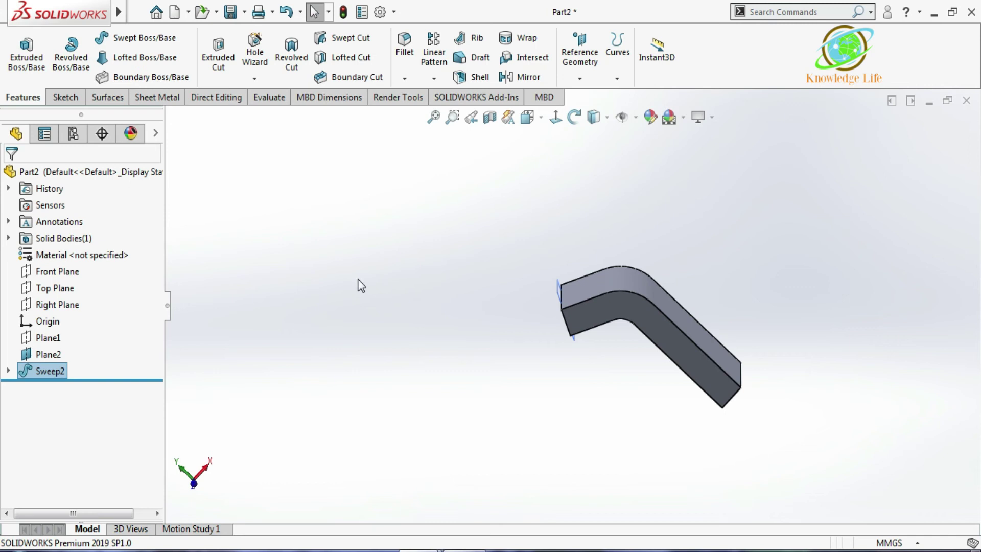
- Create a new part document and start a sketch on the Top Plane
{"action": "key", "text": "ctrl+n"}
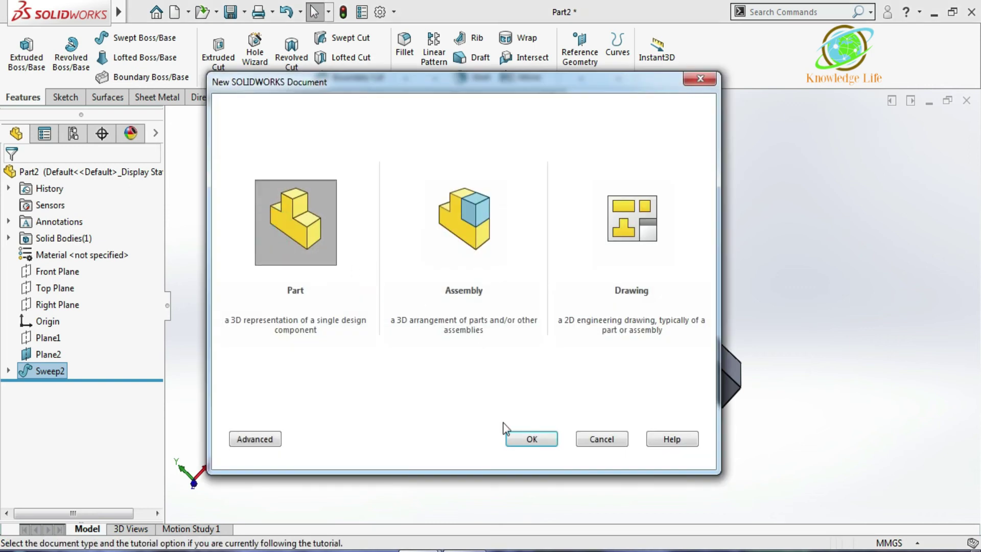
{"action": "left_click", "coordinate": [517, 433]}
{"action": "left_click", "coordinate": [61, 269]}
{"action": "left_click", "coordinate": [72, 248]}
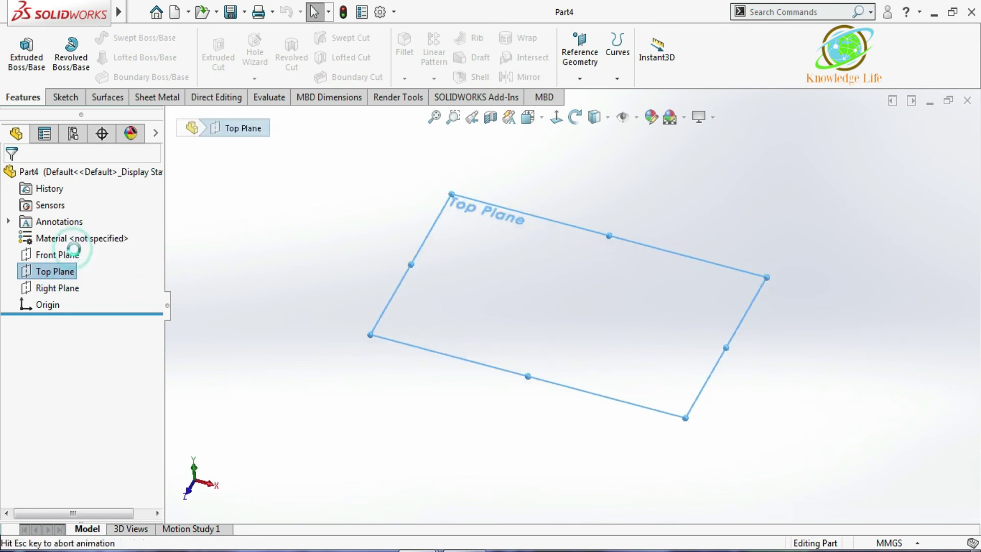
- Sketch a circle about 124 mm in diameter with its centre to the left of the origin
{"action": "left_click", "coordinate": [123, 38]}
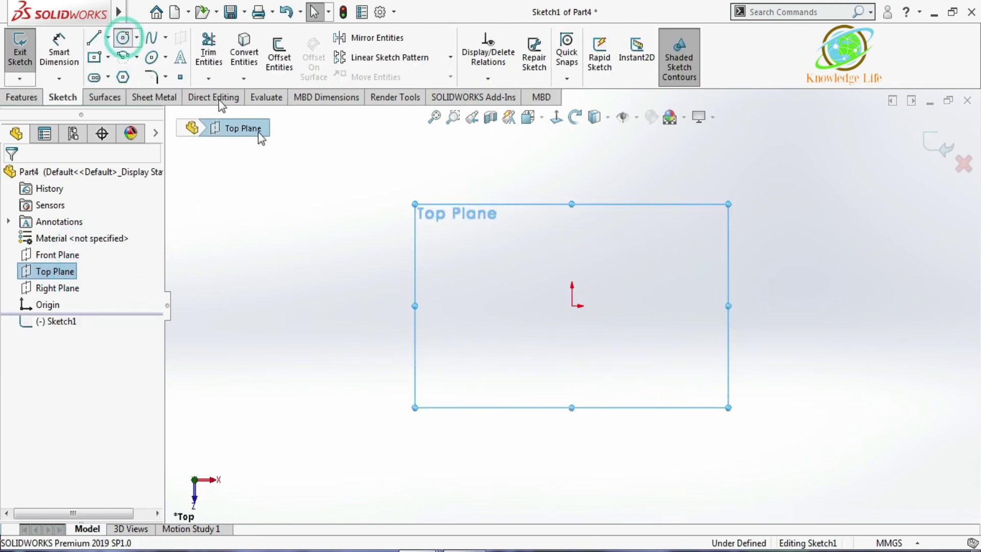
{"action": "left_click", "coordinate": [457, 312]}
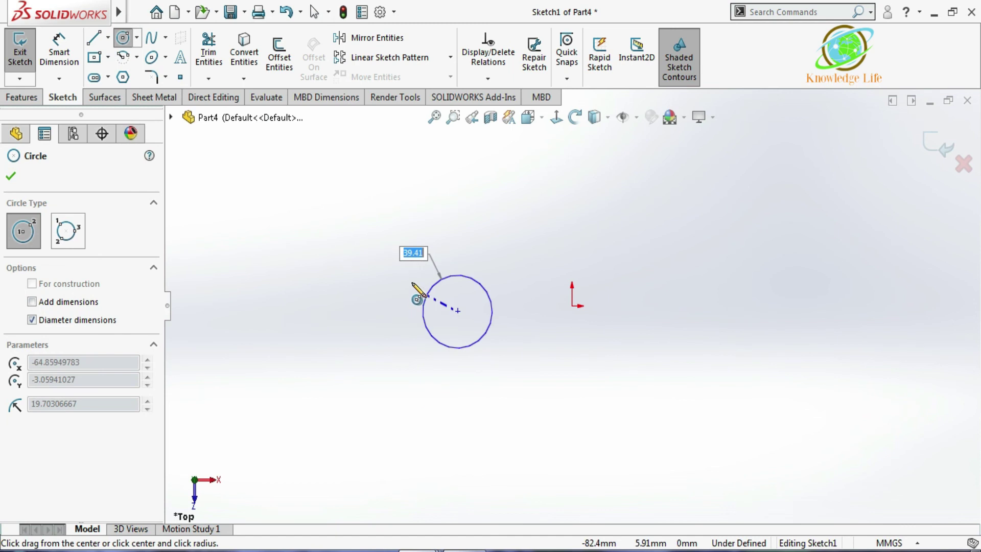
{"action": "left_click", "coordinate": [371, 241]}
{"action": "key", "text": "Escape"}
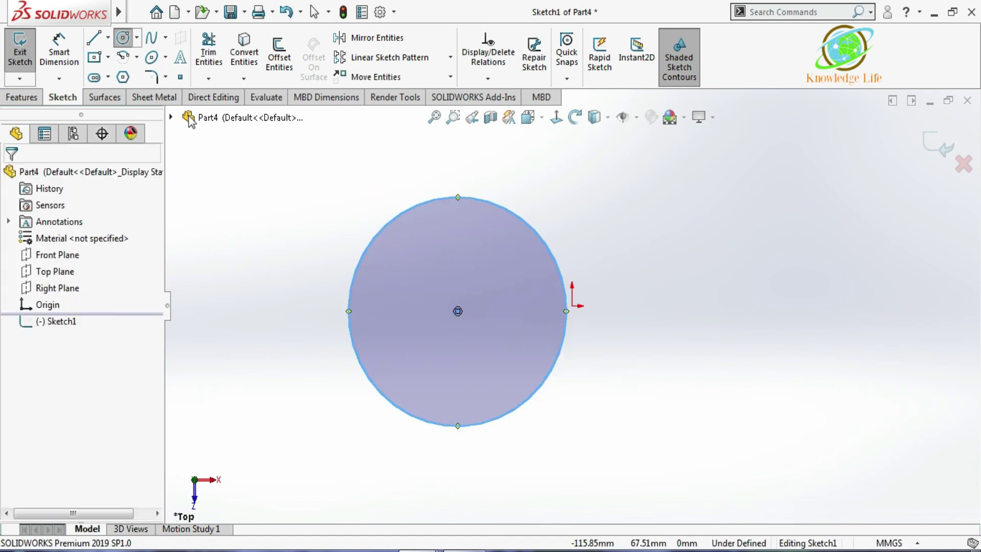
- Dimension the circle's diameter and set it to 150 mm
{"action": "left_click", "coordinate": [59, 51]}
{"action": "left_click", "coordinate": [379, 231]}
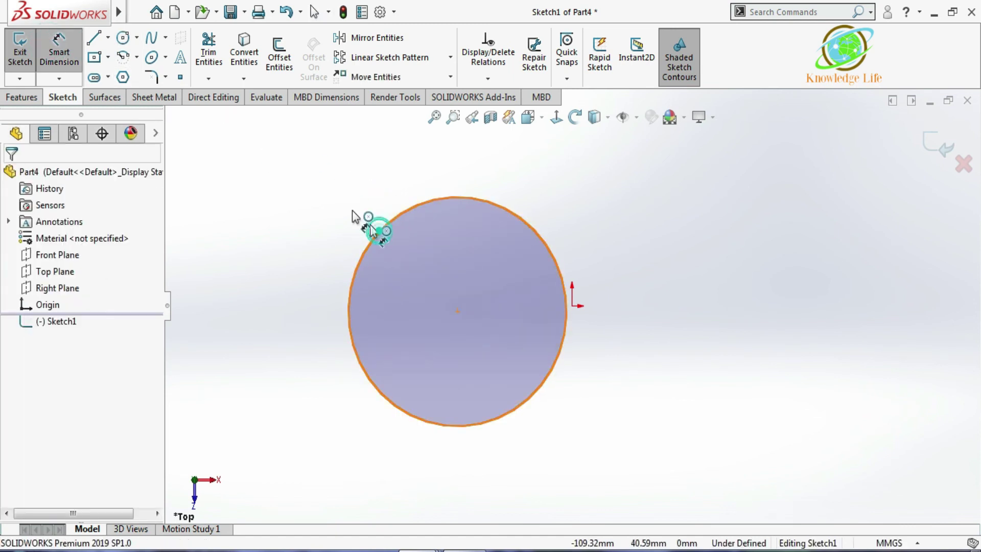
{"action": "left_click", "coordinate": [314, 190]}
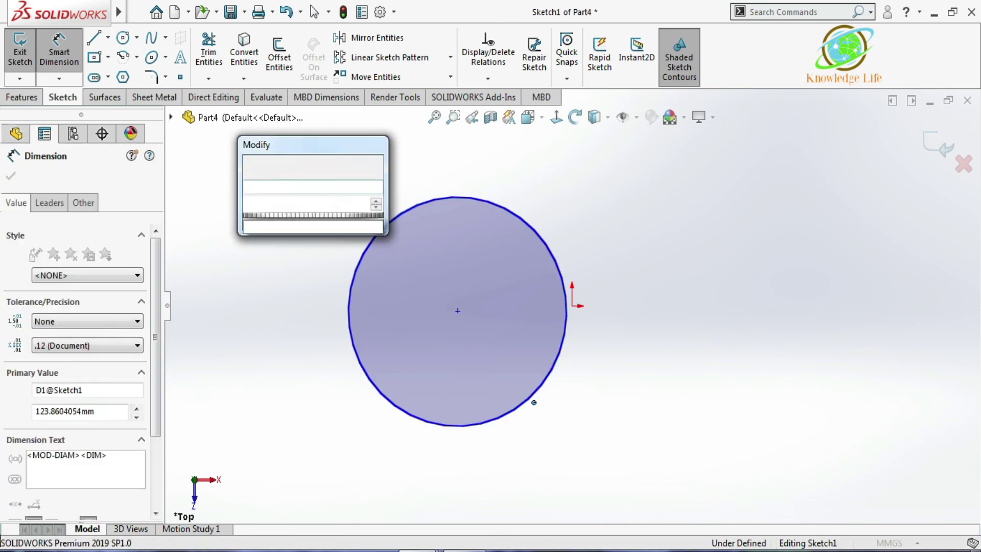
{"action": "type", "text": "150"}
{"action": "key", "text": "Return"}
{"action": "key", "text": "Escape"}
- Add a Coincident relation between the circle's edge and the origin
{"action": "left_click", "coordinate": [567, 319]}
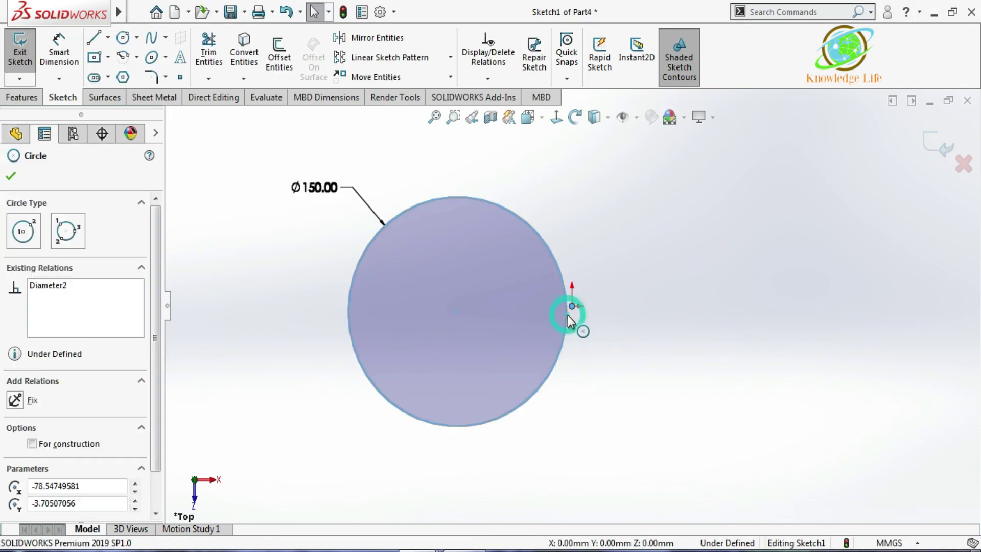
{"action": "left_click", "coordinate": [572, 305], "text": "ctrl"}
{"action": "left_click", "coordinate": [15, 439]}
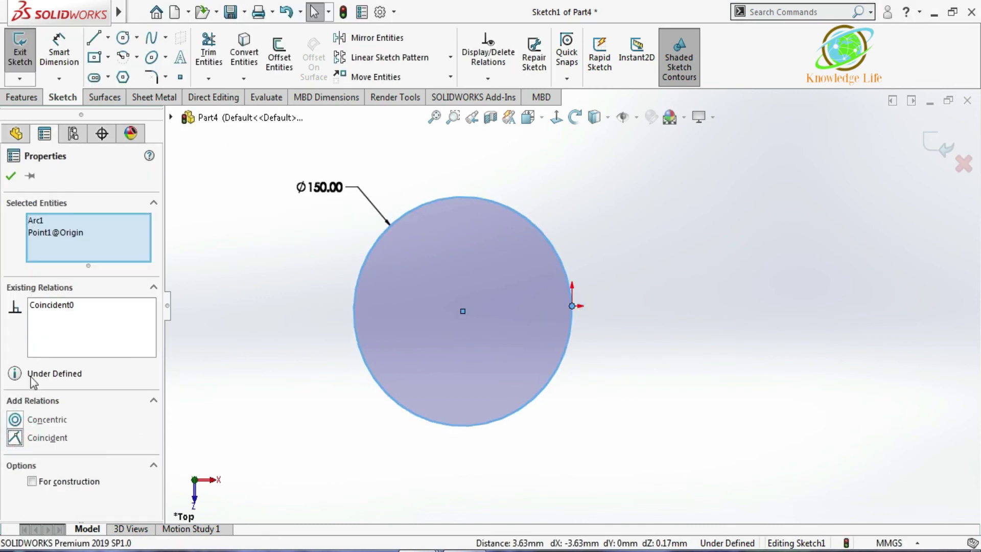
{"action": "left_click", "coordinate": [10, 176]}
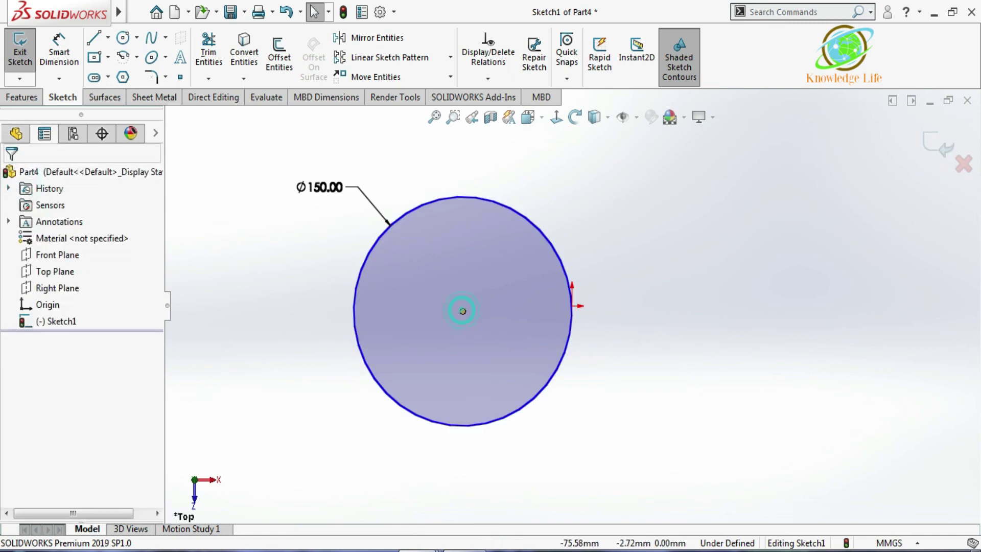
- Add a Horizontal relation between the circle's centre point and the origin
{"action": "left_click", "coordinate": [463, 310]}
{"action": "left_click", "coordinate": [462, 310], "text": "ctrl"}
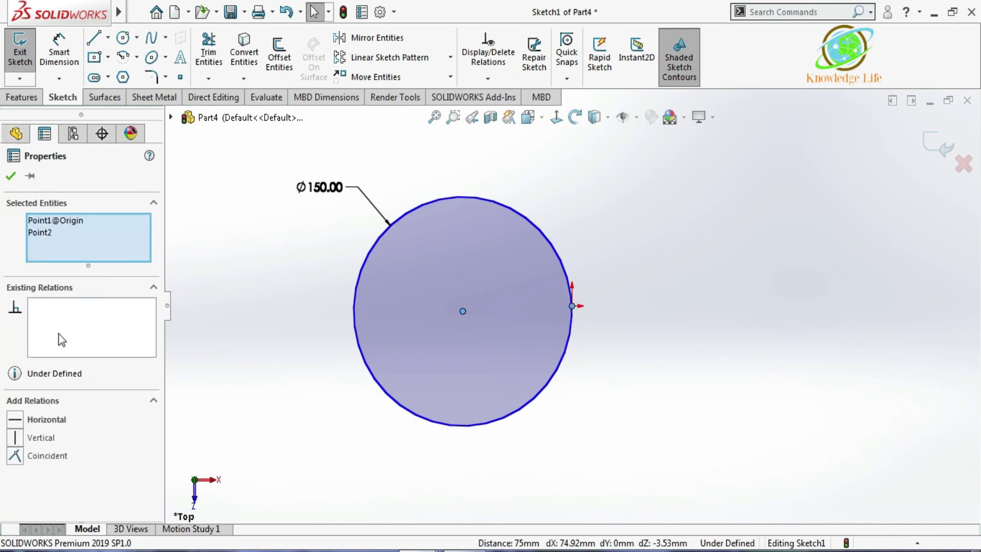
{"action": "left_click", "coordinate": [15, 420]}
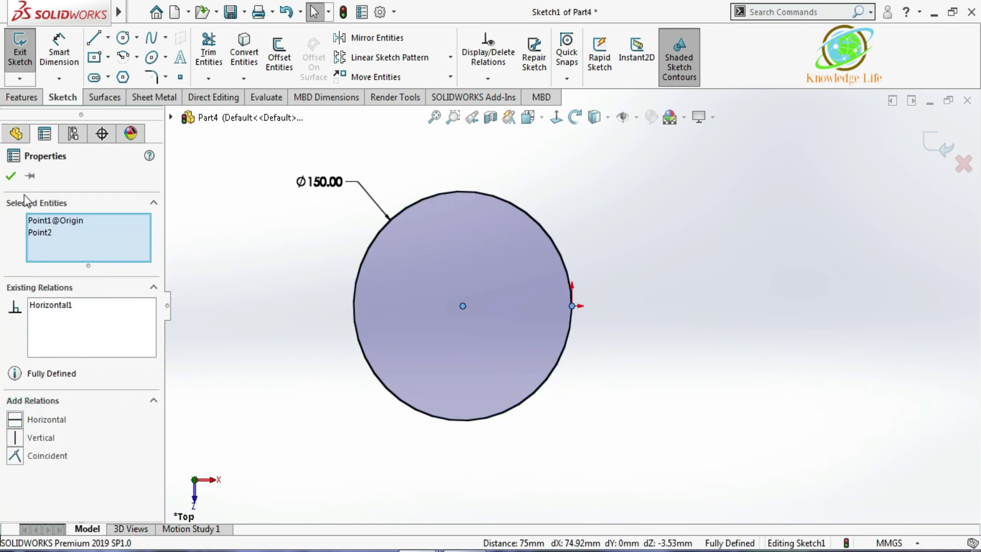
- Finish the circle sketch and start a new sketch on the Front Plane, viewed normal to it
{"action": "left_click", "coordinate": [333, 166]}
{"action": "left_click", "coordinate": [931, 145]}
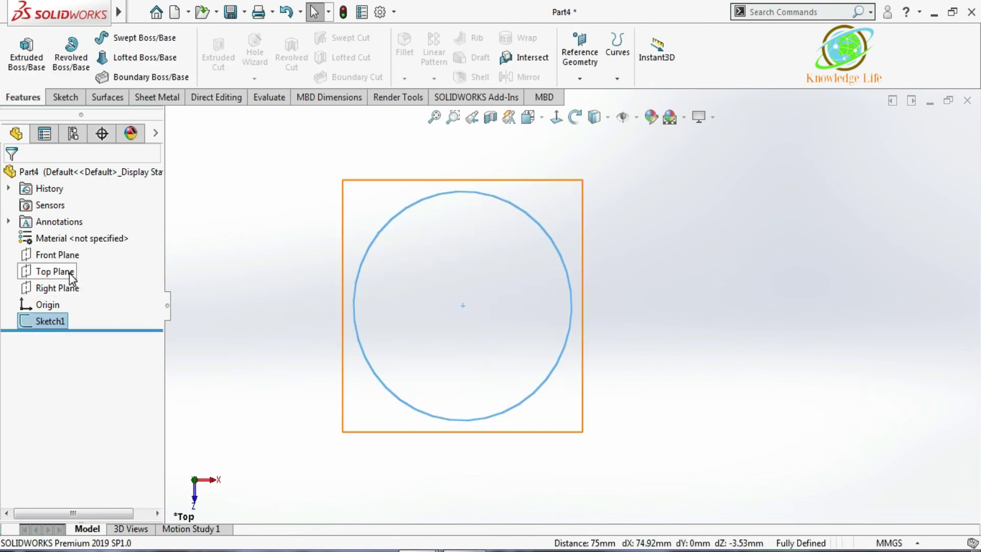
{"action": "left_click", "coordinate": [56, 254]}
{"action": "mouse_move", "coordinate": [384, 388]}
{"action": "middle_mouse_down"}
{"action": "mouse_move", "coordinate": [379, 211]}
{"action": "mouse_move", "coordinate": [388, 204]}
{"action": "middle_mouse_up"}
{"action": "left_click", "coordinate": [65, 97]}
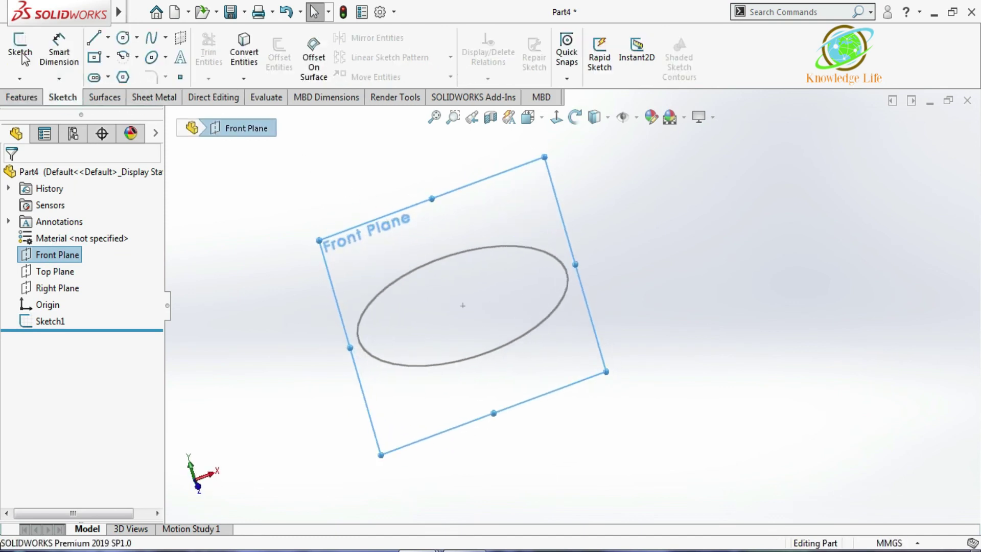
{"action": "left_click", "coordinate": [21, 51]}
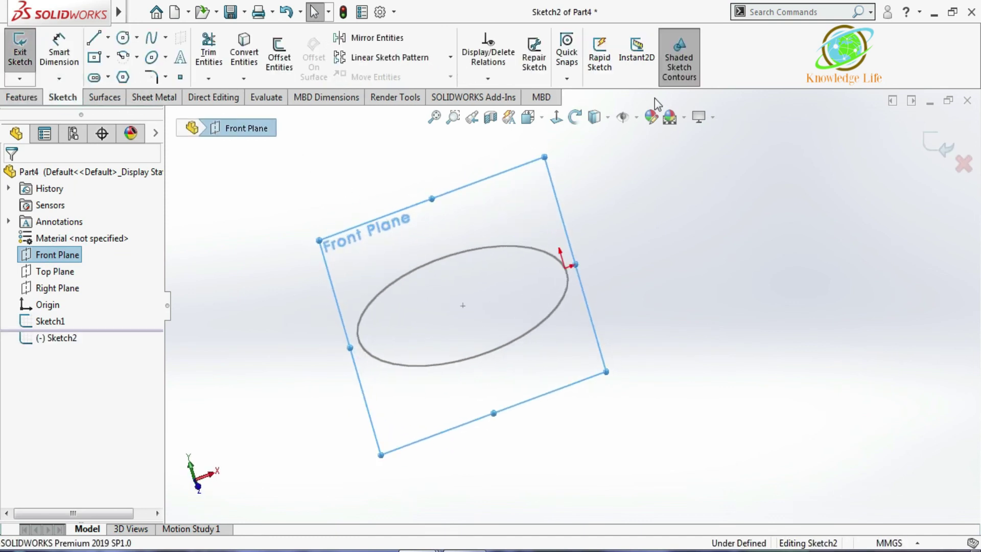
{"action": "left_click", "coordinate": [557, 121]}
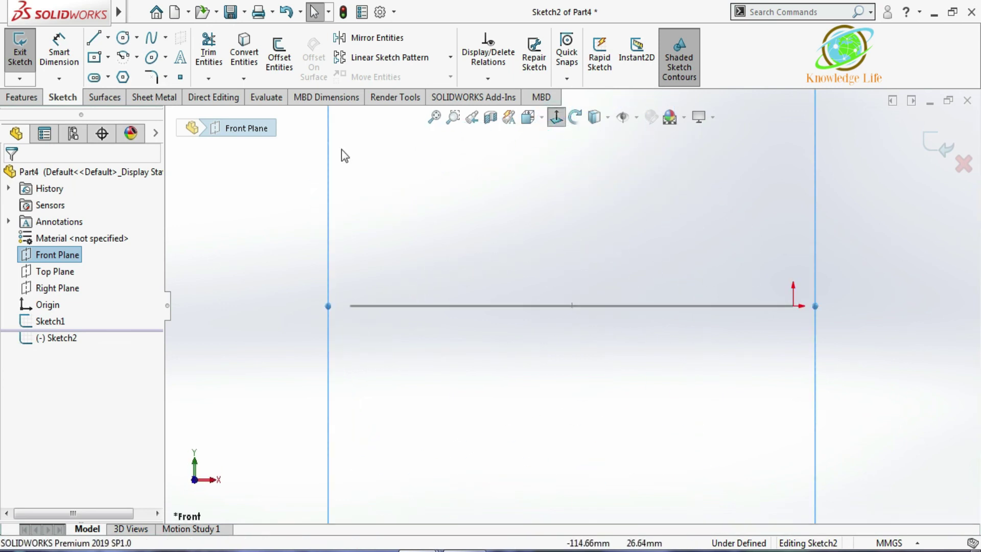
- Sketch a center rectangle about 18 mm square centred on the origin and finish the sketch
{"action": "left_click", "coordinate": [107, 57]}
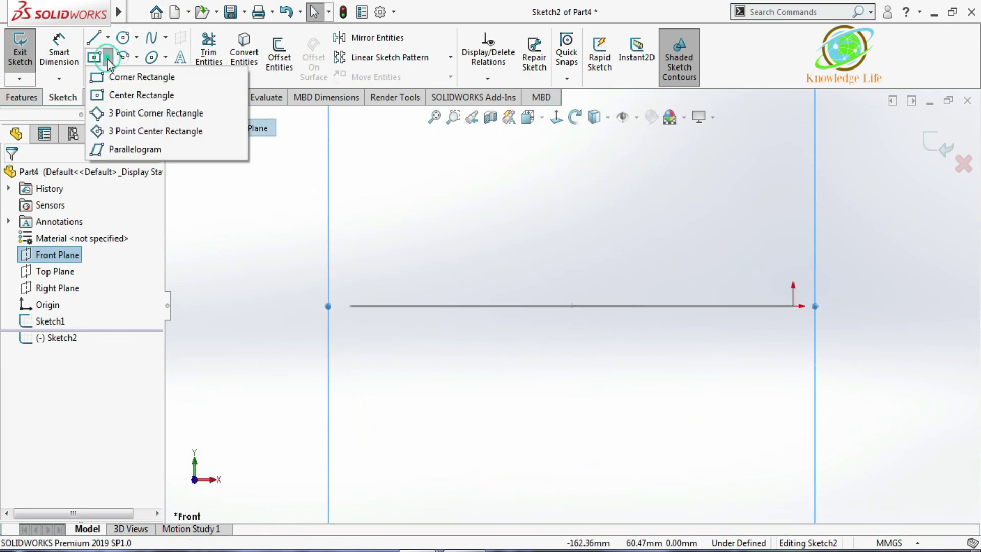
{"action": "left_click", "coordinate": [127, 94]}
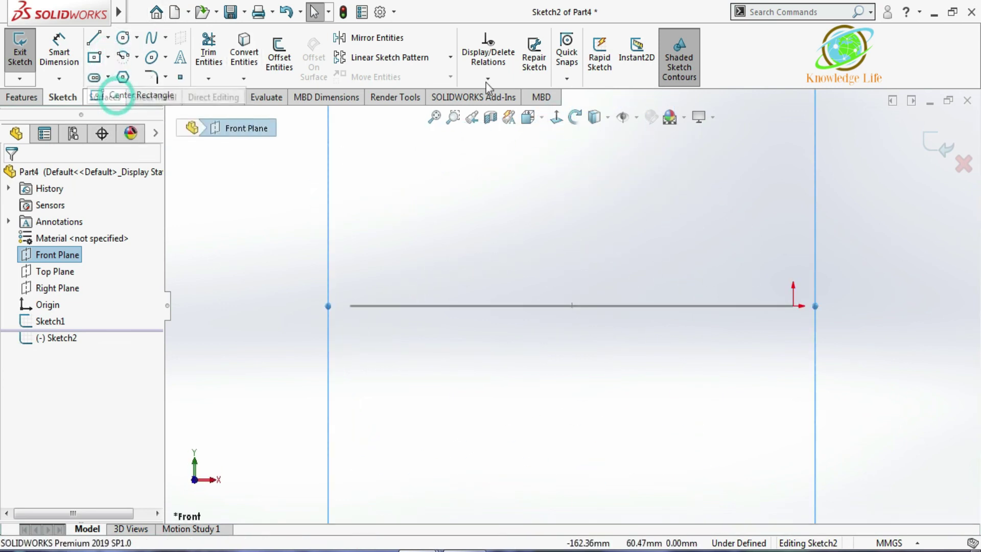
{"action": "left_click", "coordinate": [793, 306]}
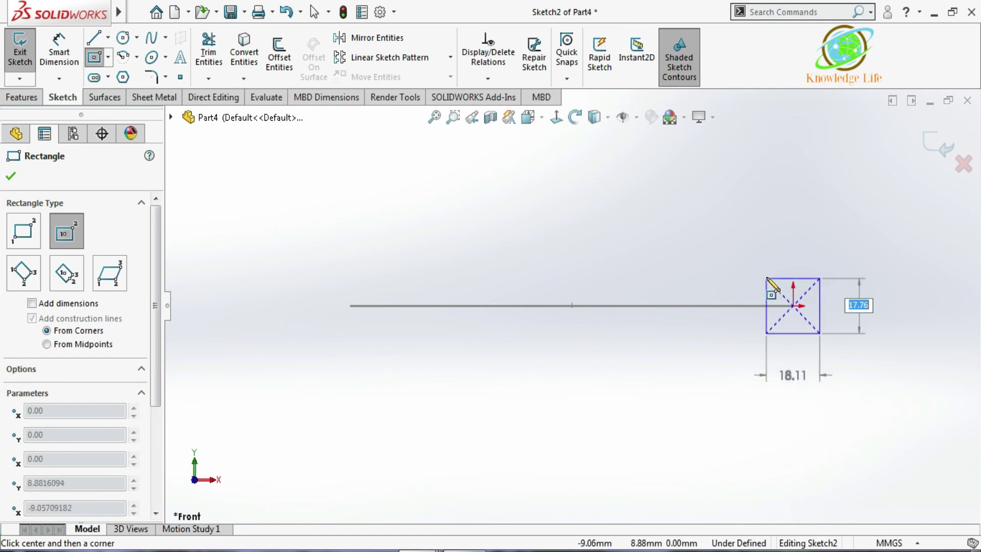
{"action": "left_click", "coordinate": [764, 277]}
{"action": "key", "text": "Escape"}
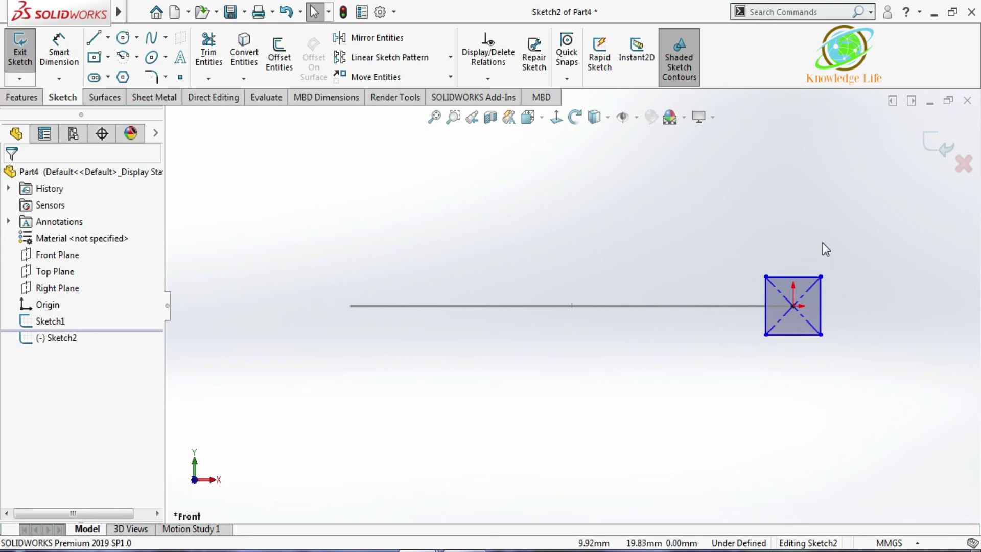
{"action": "left_click", "coordinate": [863, 243]}
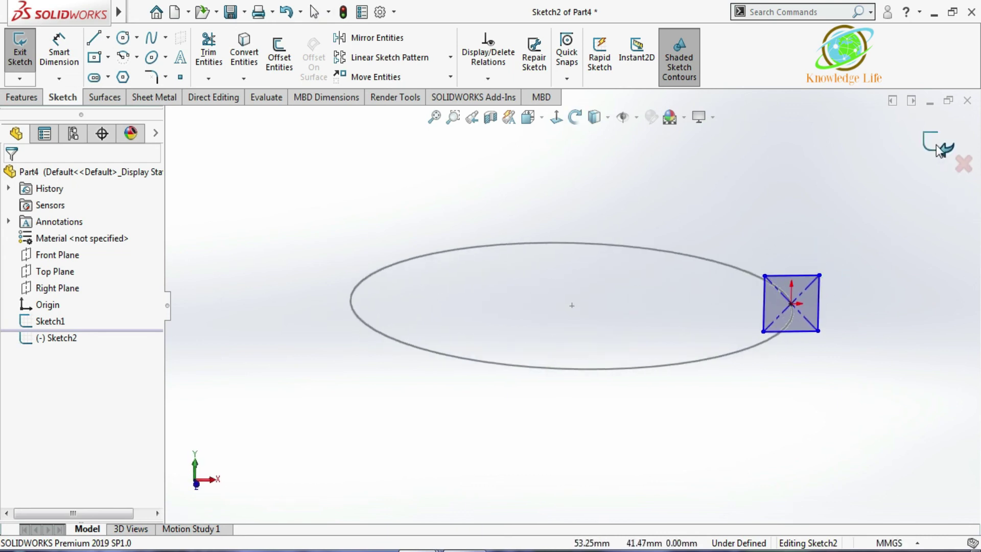
{"action": "left_click", "coordinate": [938, 148]}
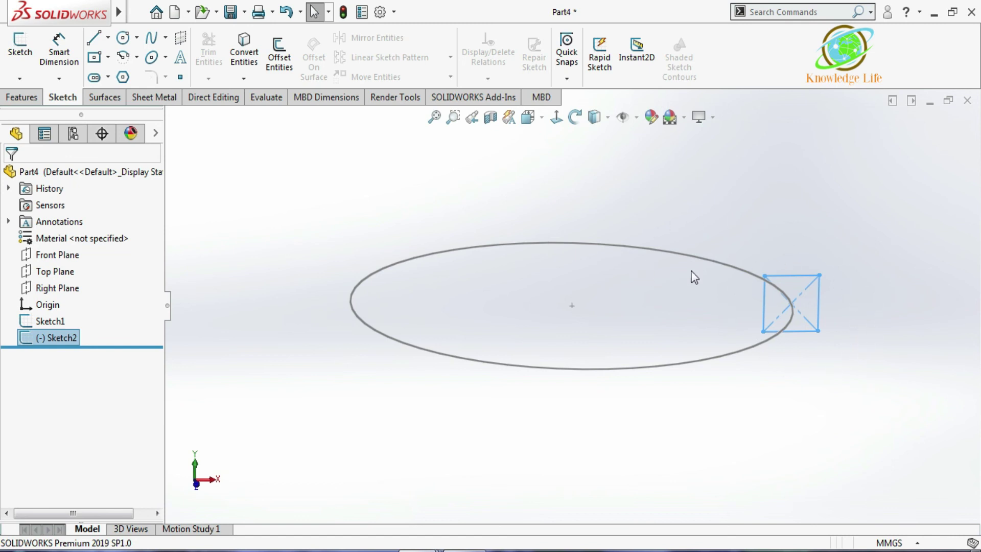
- Start a Swept Boss/Base with the square sketch as profile and the circle as path
{"action": "left_click", "coordinate": [32, 99]}
{"action": "left_click", "coordinate": [141, 41]}
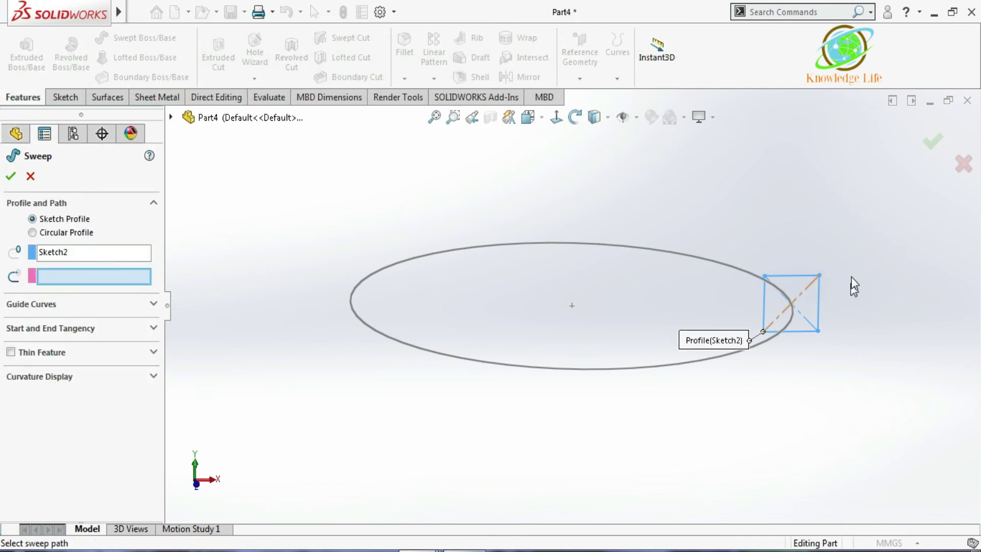
{"action": "left_click", "coordinate": [148, 276]}
{"action": "left_click", "coordinate": [432, 256]}
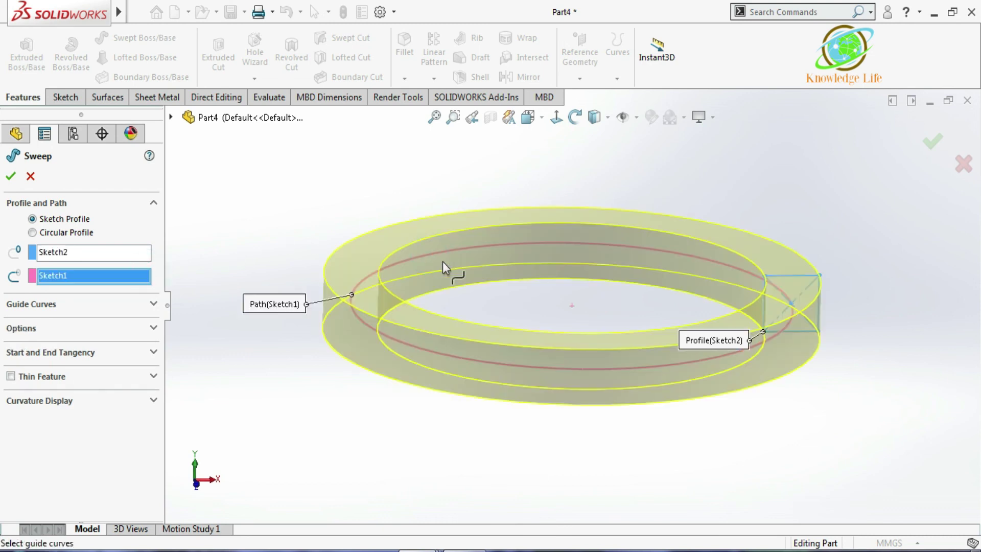
{"action": "middle_click_drag", "start_coordinate": [769, 294], "coordinate": [523, 277]}
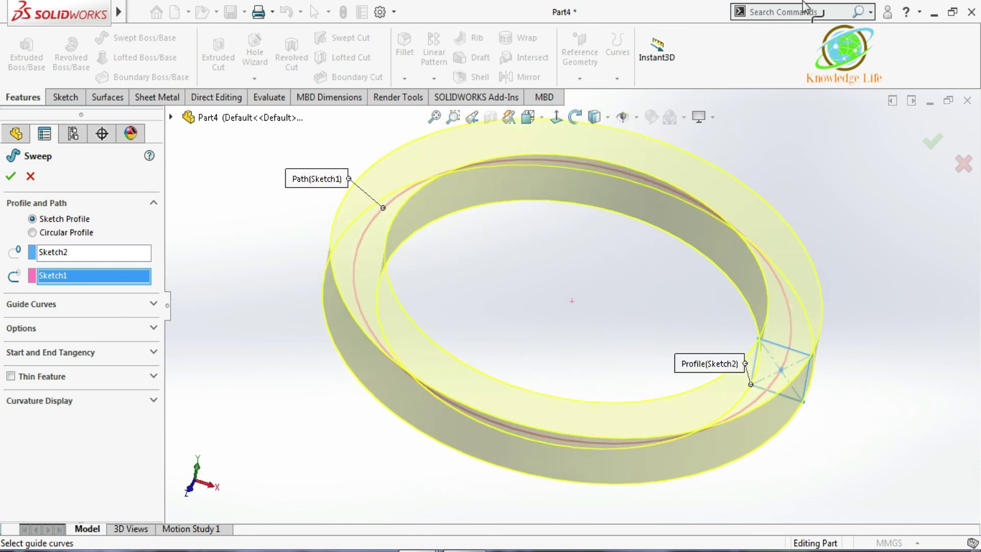
- Set the sweep's profile twist to Specify Twist Value with 720 degrees and create the twisted ring
{"action": "left_click", "coordinate": [111, 329]}
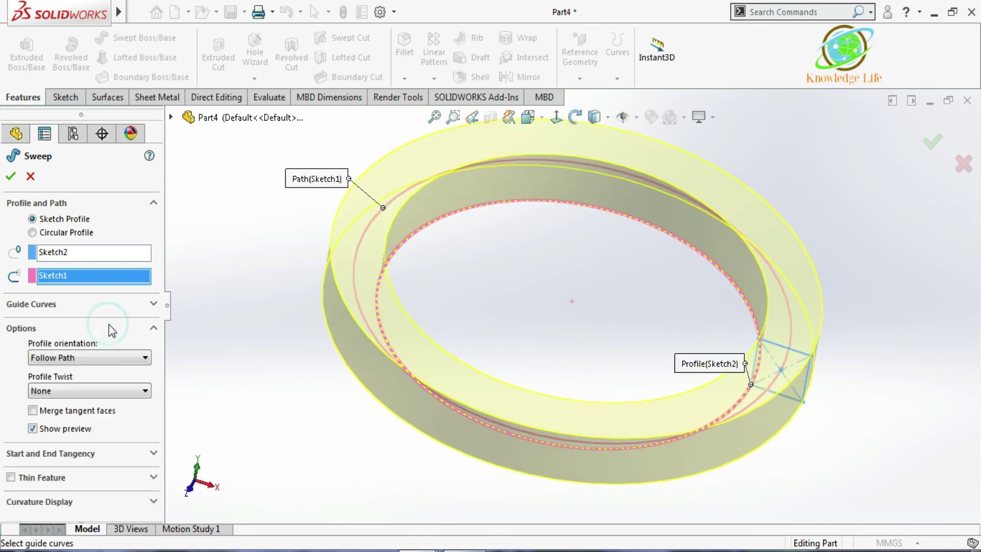
{"action": "left_click", "coordinate": [124, 393]}
{"action": "left_click", "coordinate": [115, 410]}
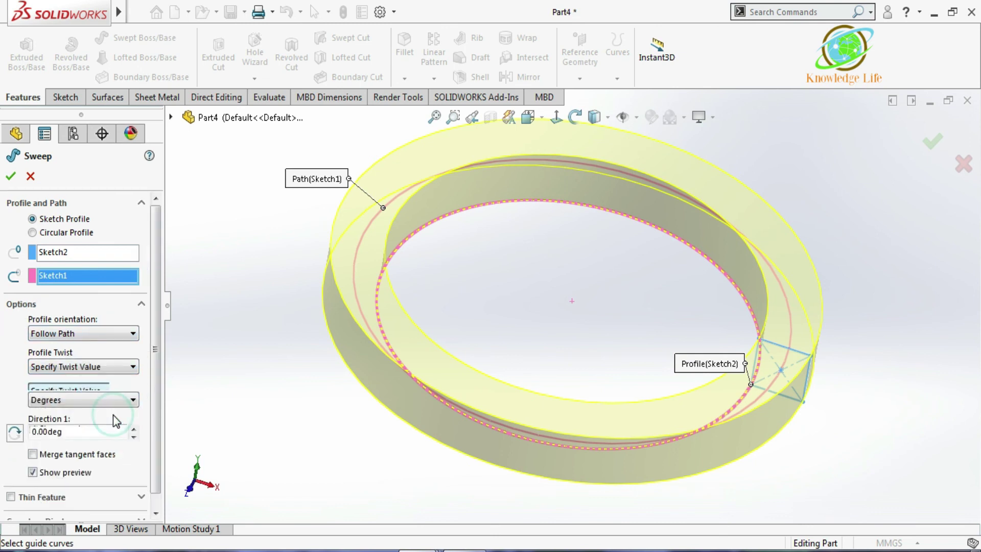
{"action": "left_click", "coordinate": [115, 436]}
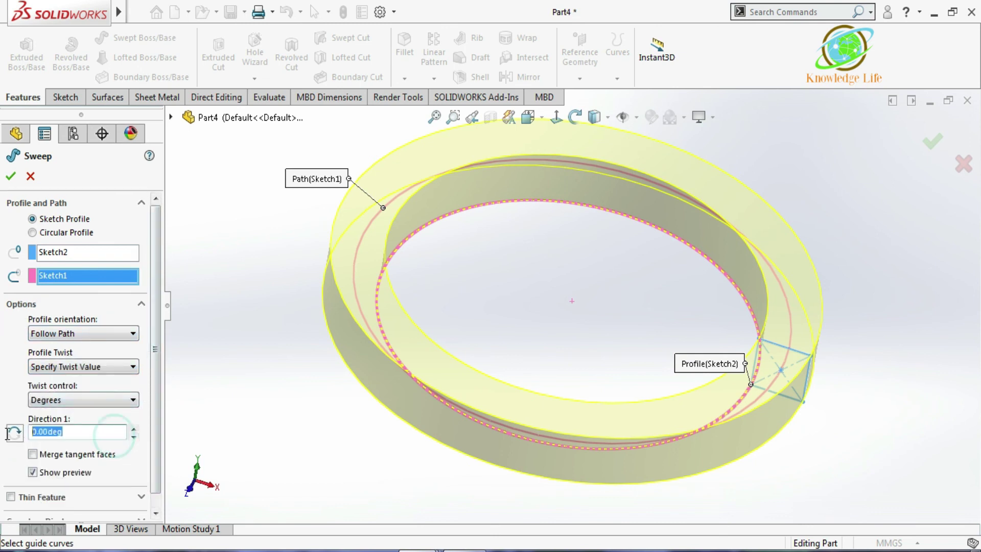
{"action": "type", "text": "720"}
{"action": "left_click", "coordinate": [95, 433]}
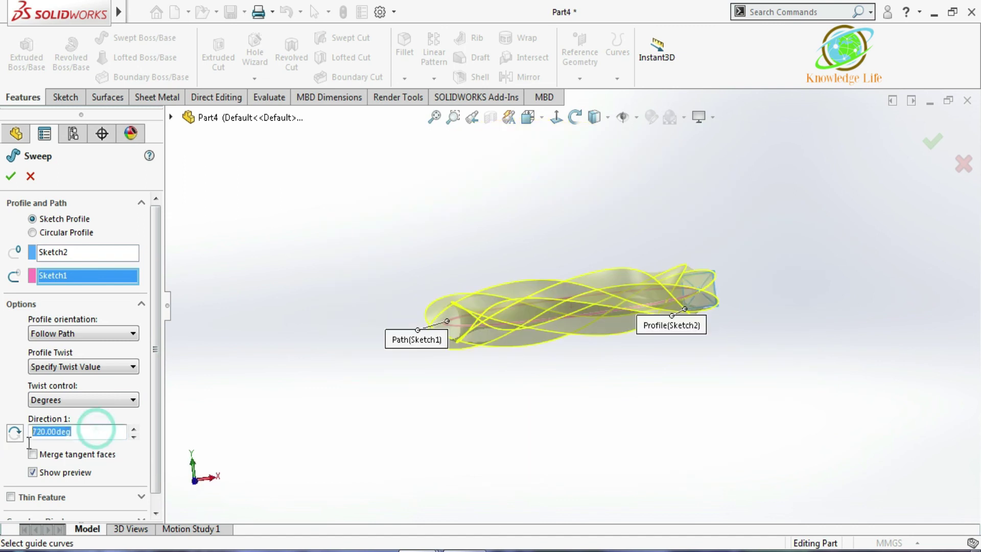
{"action": "middle_click_drag", "start_coordinate": [508, 295], "coordinate": [516, 276]}
{"action": "left_click", "coordinate": [11, 176]}
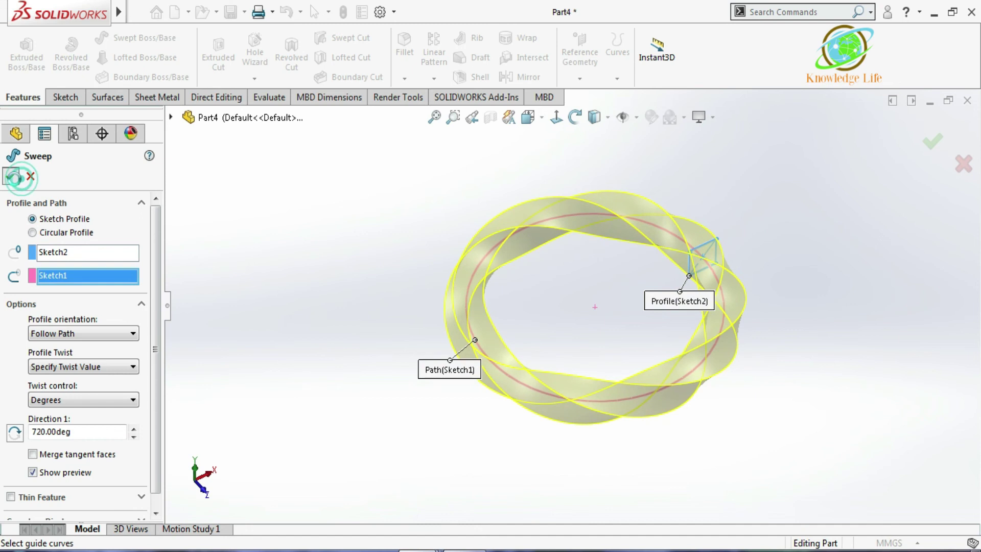
{"action": "mouse_move", "coordinate": [547, 313]}
{"action": "middle_mouse_down"}
{"action": "mouse_move", "coordinate": [635, 197]}
{"action": "mouse_move", "coordinate": [712, 245]}
{"action": "mouse_move", "coordinate": [754, 350]}
{"action": "mouse_move", "coordinate": [648, 208]}
{"action": "mouse_move", "coordinate": [587, 324]}
{"action": "mouse_move", "coordinate": [690, 410]}
{"action": "mouse_move", "coordinate": [645, 407]}
{"action": "mouse_move", "coordinate": [673, 431]}
{"action": "middle_mouse_up"}
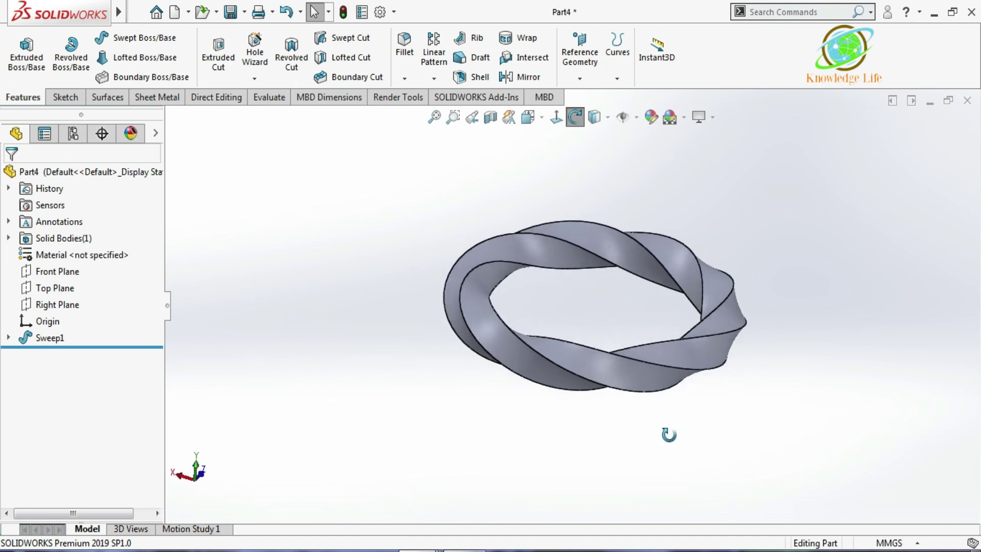